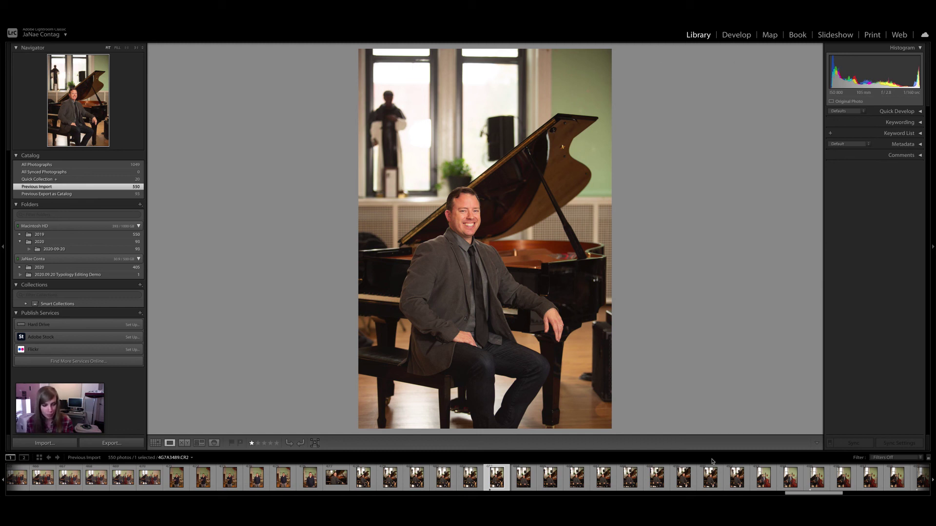
- Open the portrait of the man seated at the grand piano in the Develop module
click(813, 478)
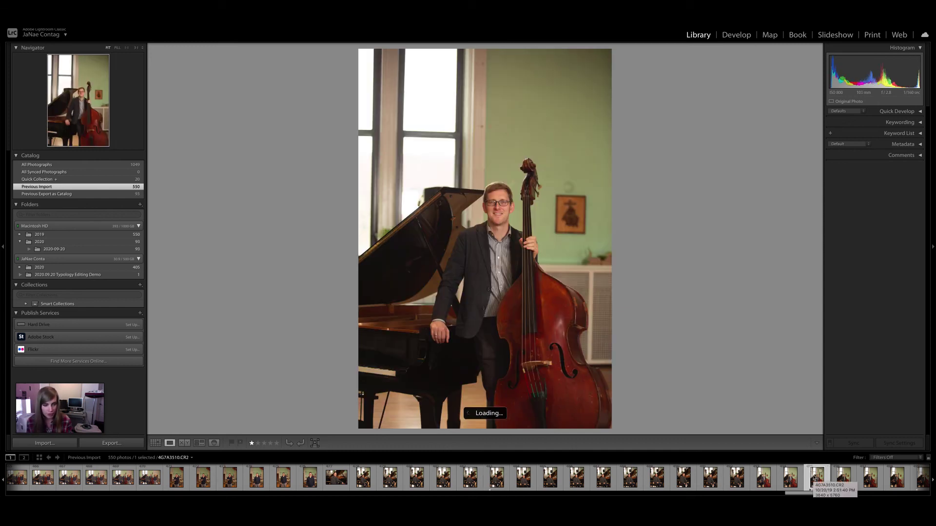
click(501, 483)
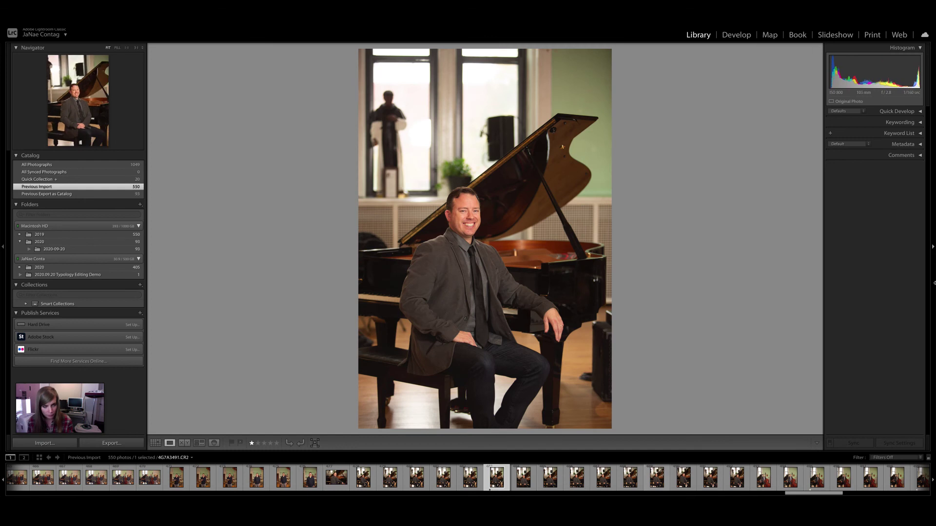
click(744, 37)
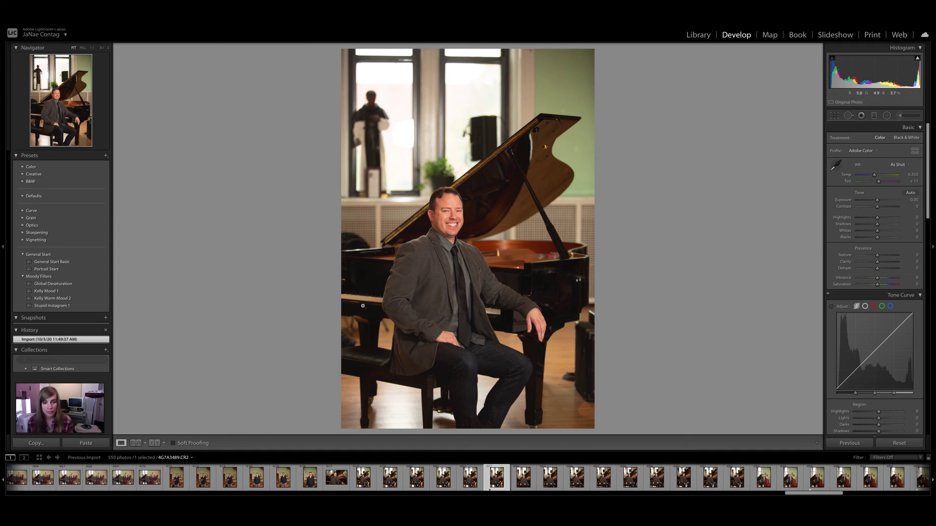
- Sample the white balance from the man's grey shirt collar and compare the before and after versions
click(836, 165)
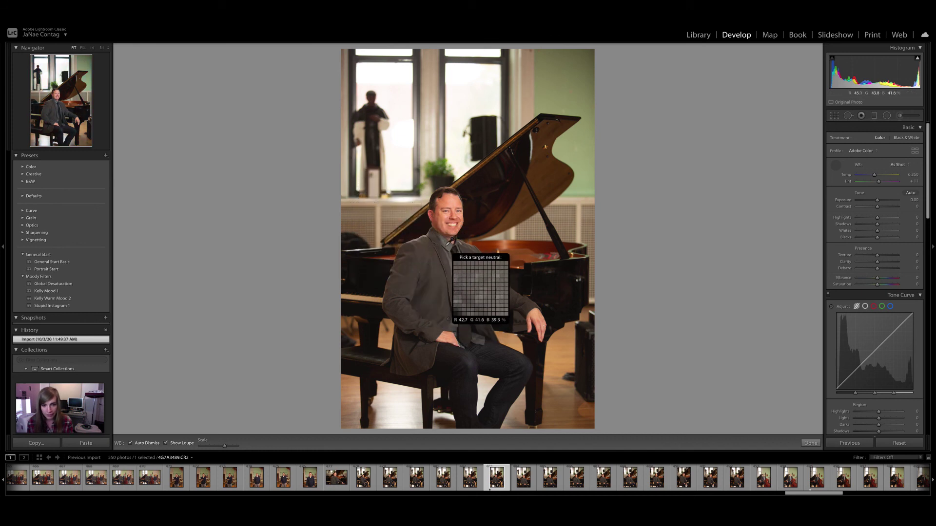
click(450, 243)
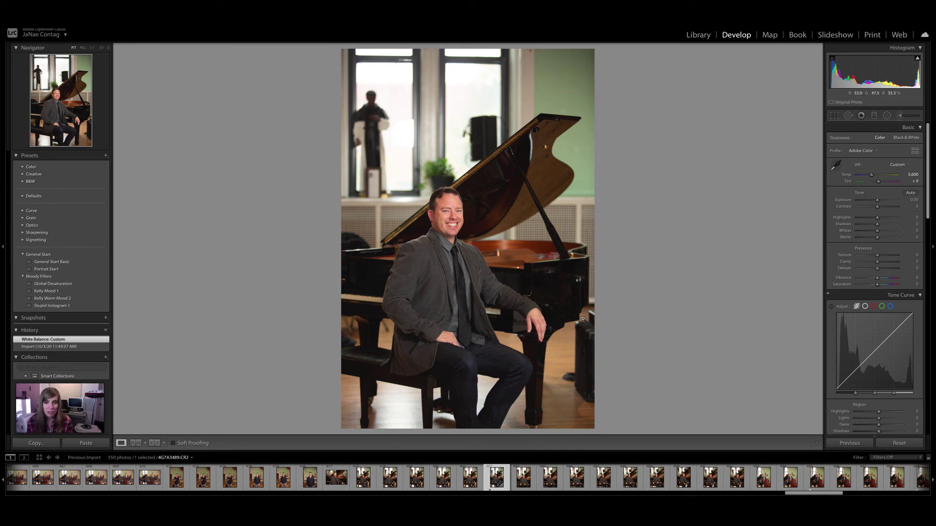
click(154, 444)
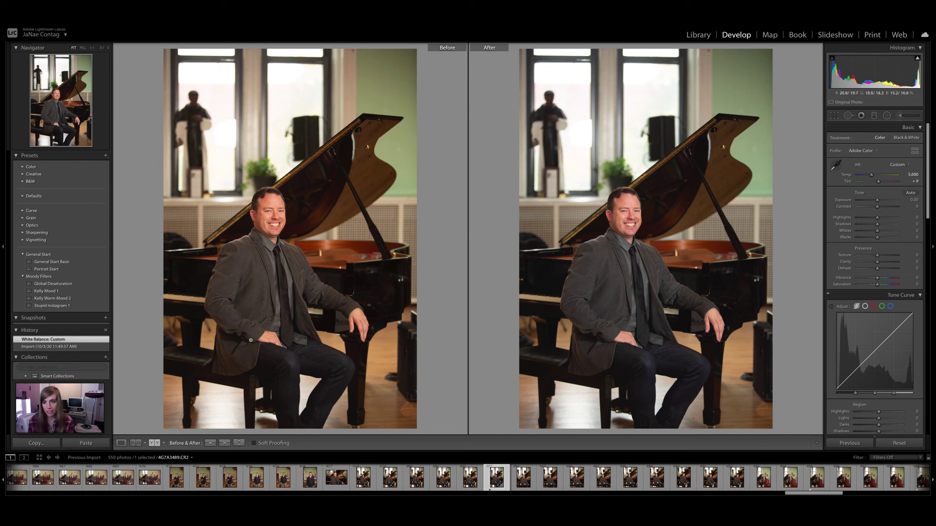
click(154, 444)
click(154, 444)
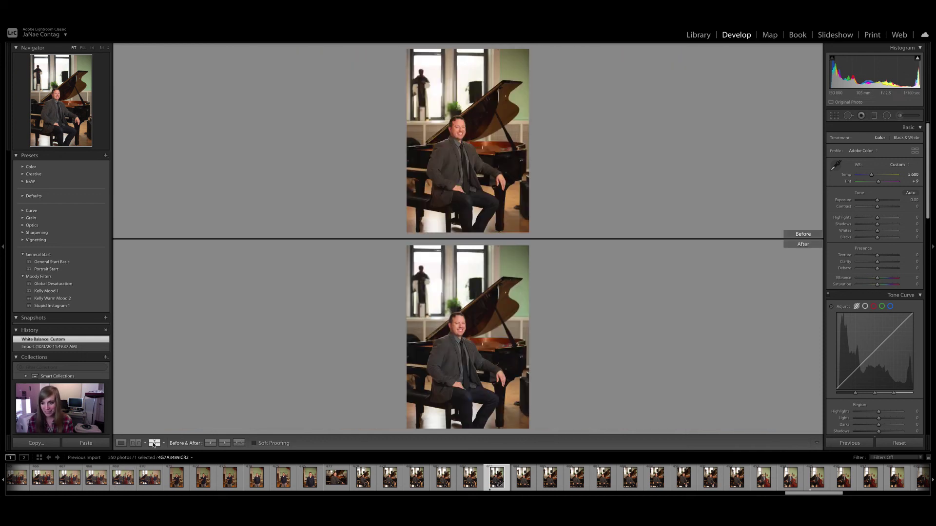
click(121, 444)
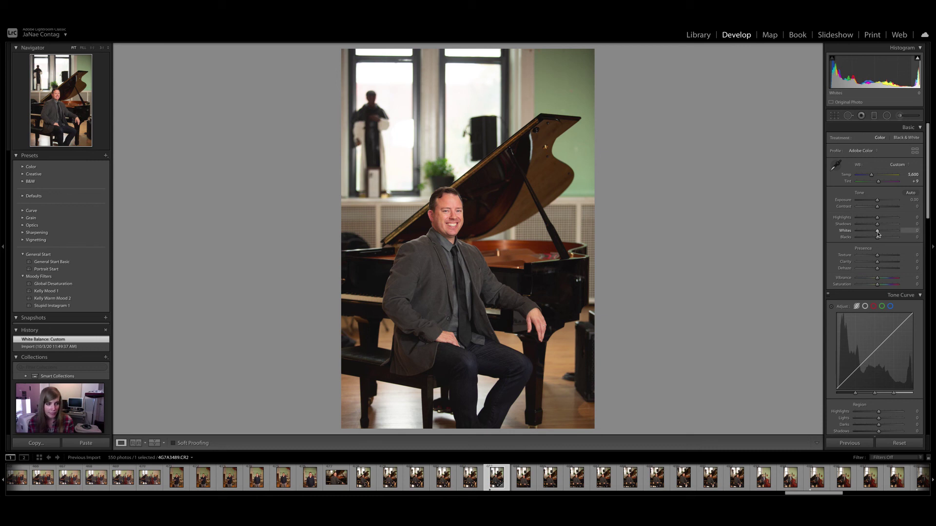
- Set Whites to +16 and Blacks to -10
key(alt)
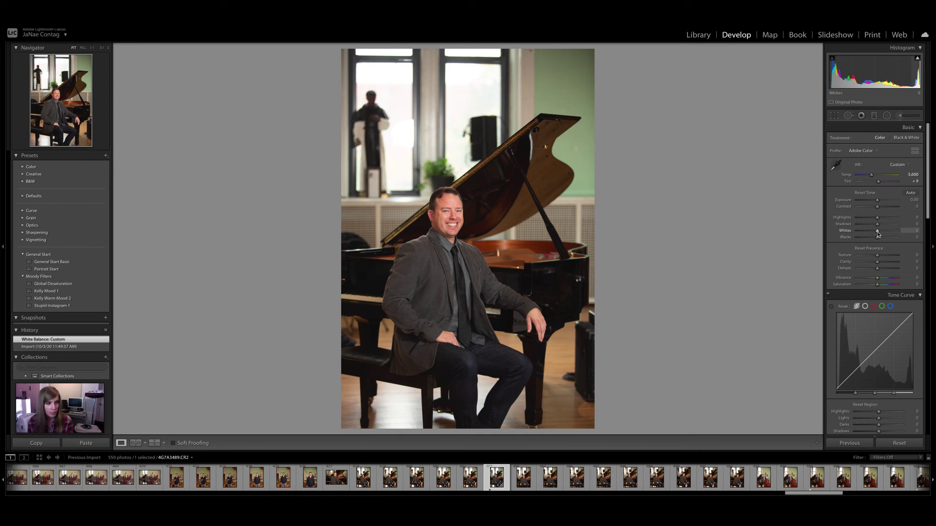
mouse_move(878, 235)
mouse_down()
mouse_move(892, 236)
mouse_move(882, 237)
mouse_up()
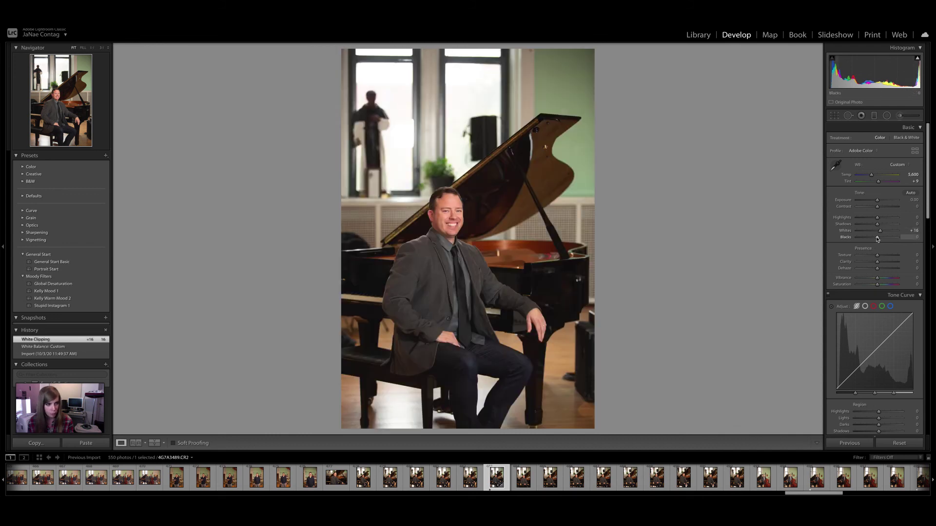
drag(877, 237, 875, 240)
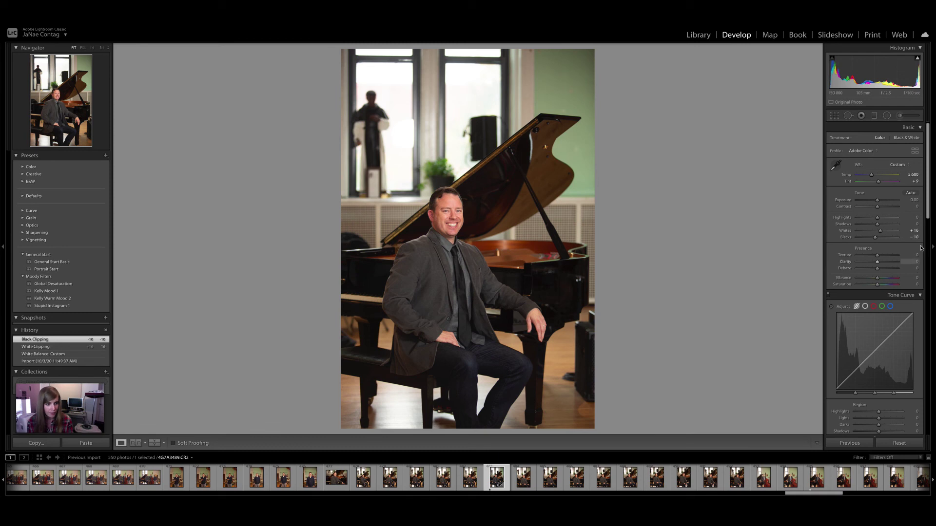
- Enable chromatic aberration removal and lens profile corrections for the portrait
drag(928, 215, 931, 367)
click(886, 291)
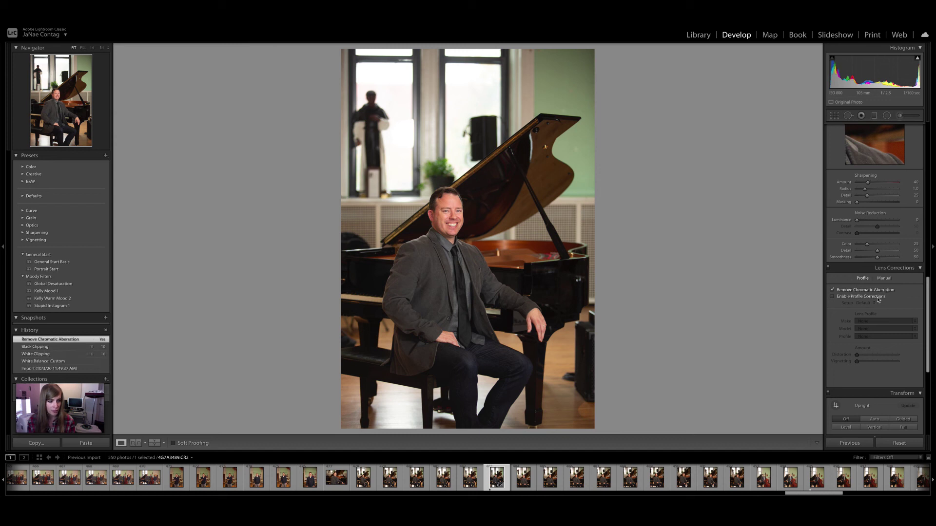
click(879, 298)
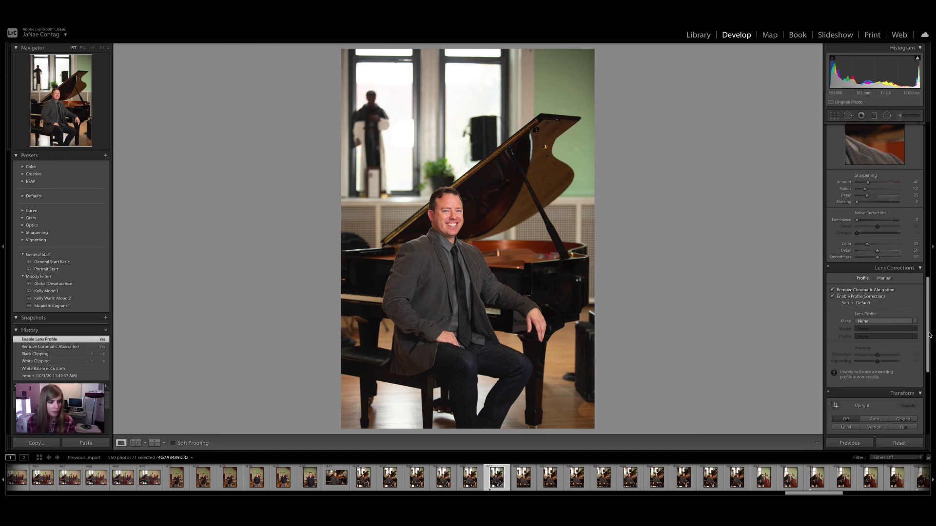
- Set the portrait's basic Contrast to +10
scroll(913, 177, up, 10)
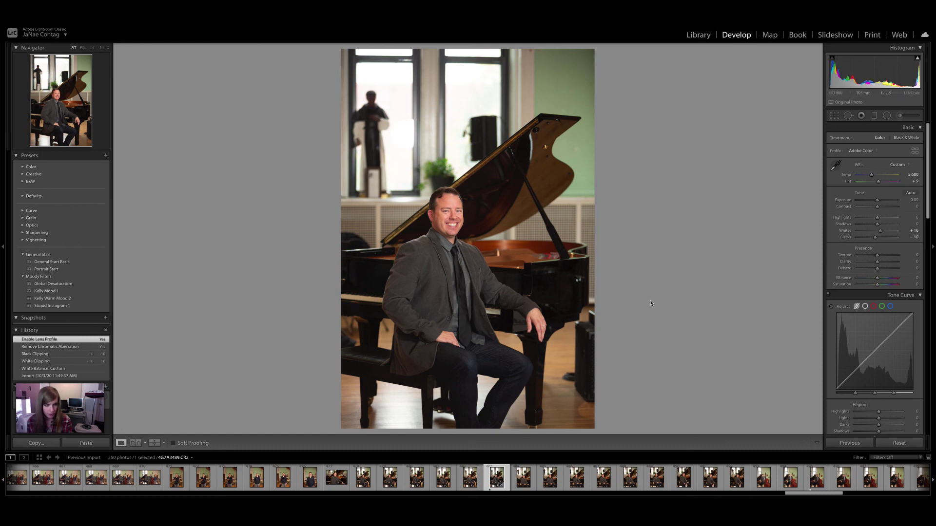
click(914, 207)
text(10)
key(Return)
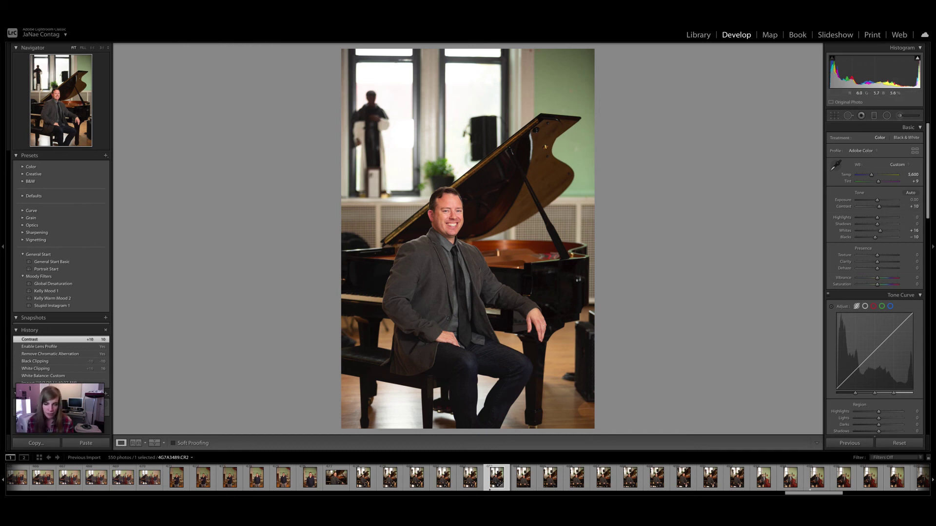
- Set Clarity to -15 and examine the man's face up close before and after the change
click(431, 239)
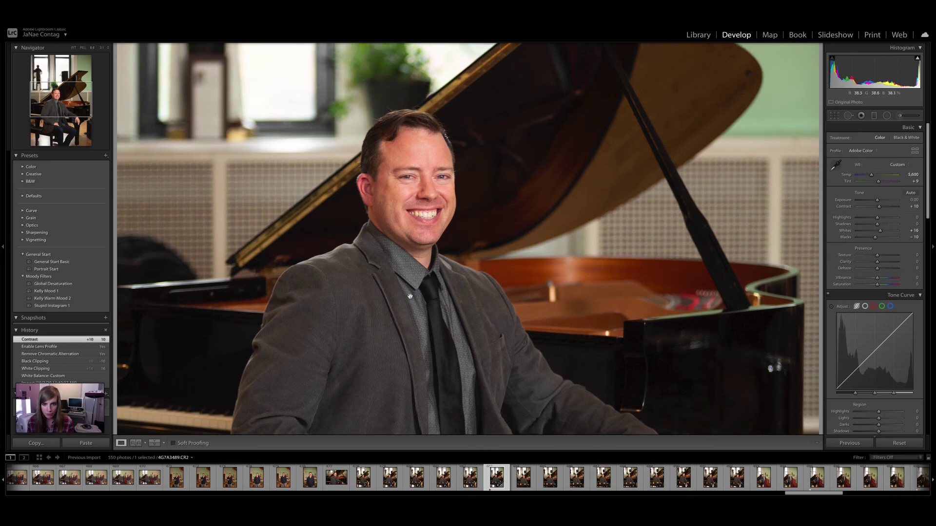
click(384, 187)
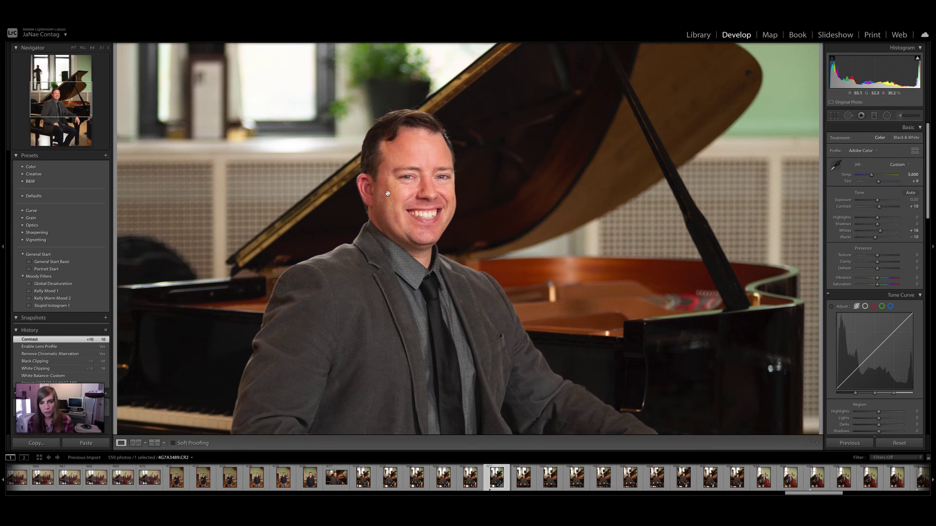
click(419, 182)
click(476, 236)
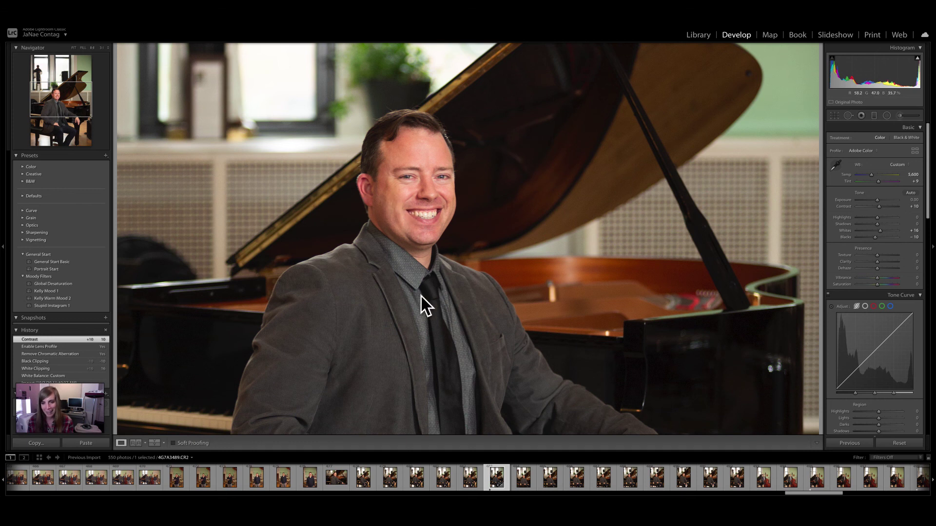
click(359, 217)
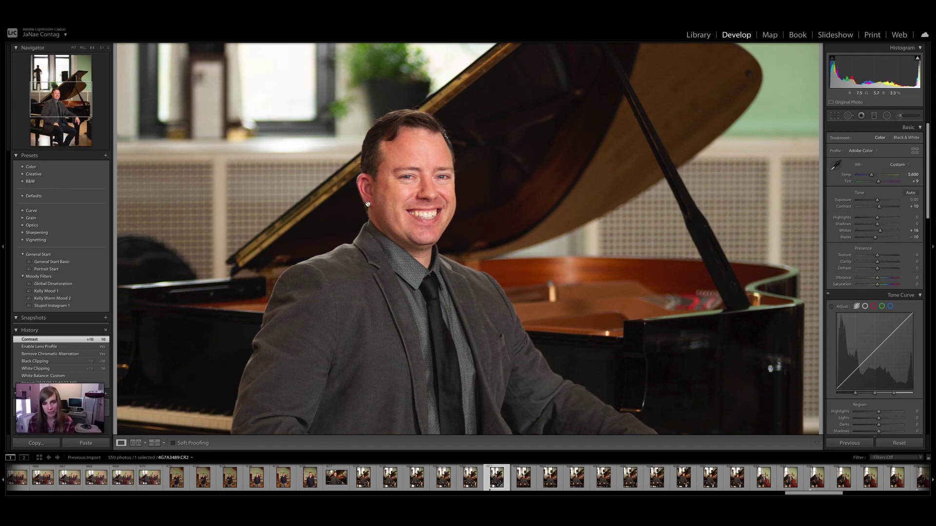
click(336, 229)
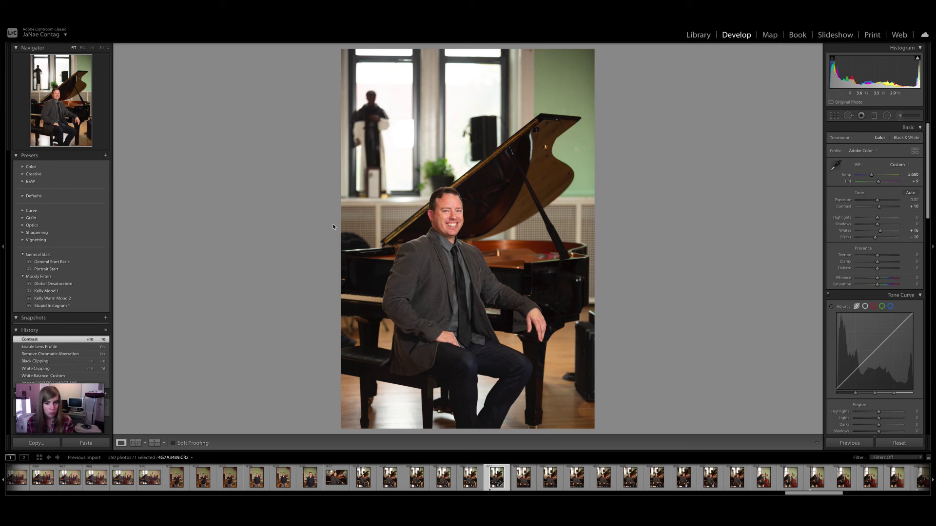
click(912, 263)
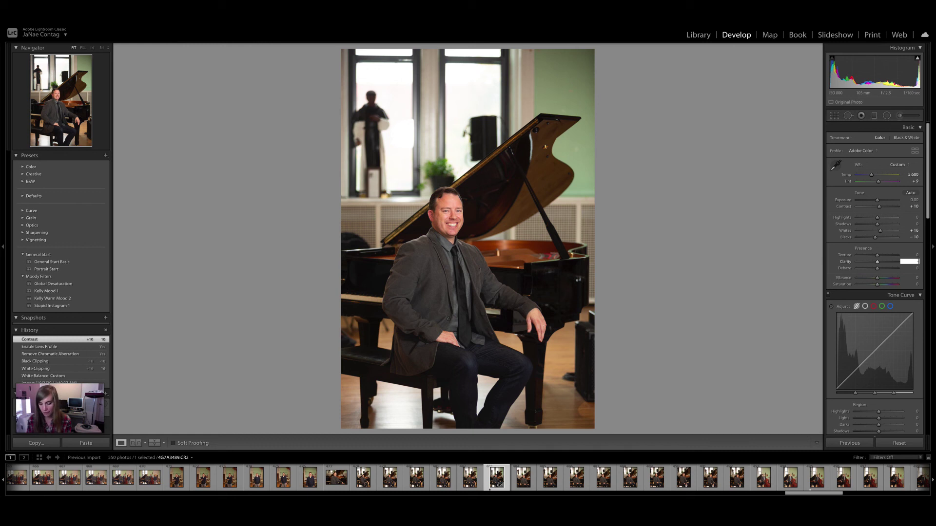
key(Return)
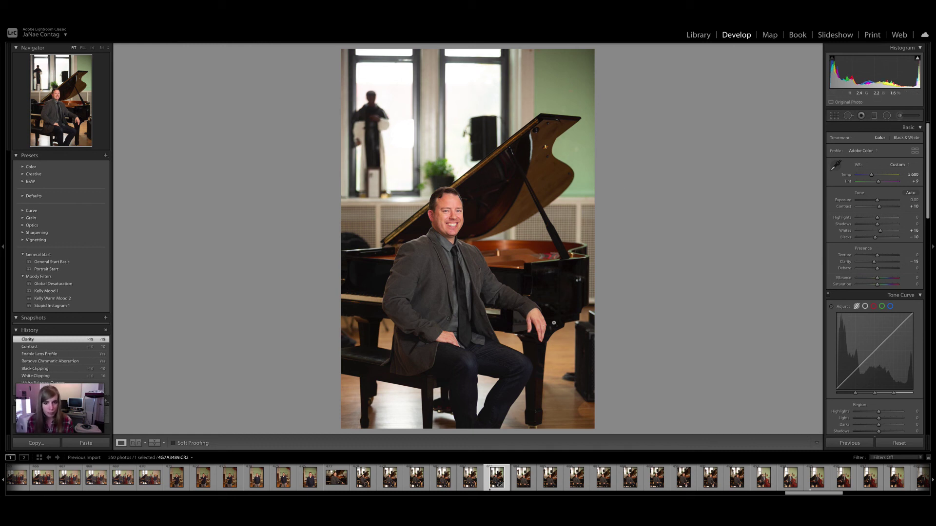
click(412, 254)
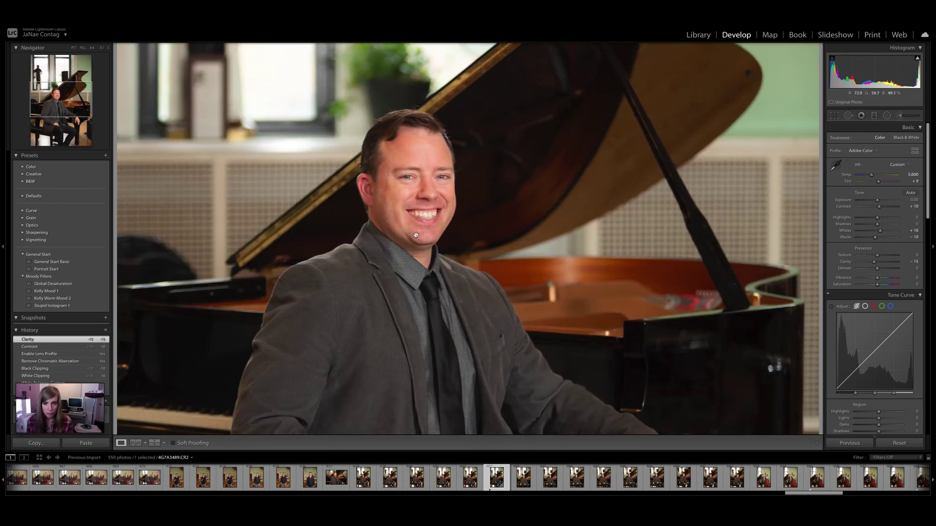
scroll(363, 185, up, 1)
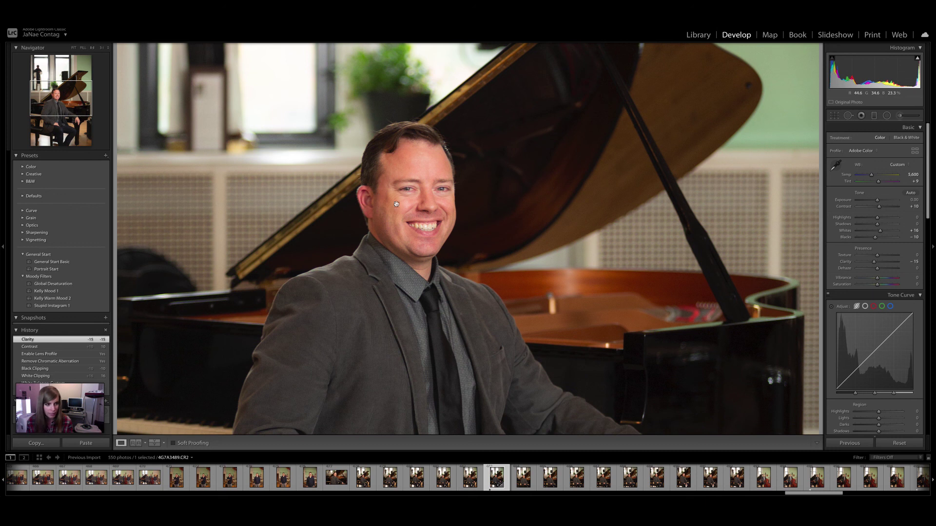
click(184, 304)
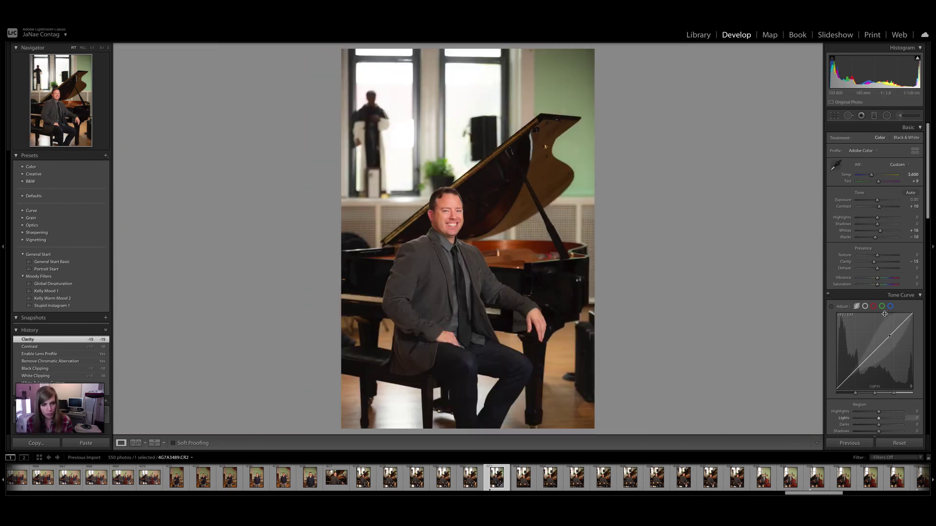
- Raise the Exposure to +0.22 and lower the basic Highlights to -15
drag(927, 214, 927, 219)
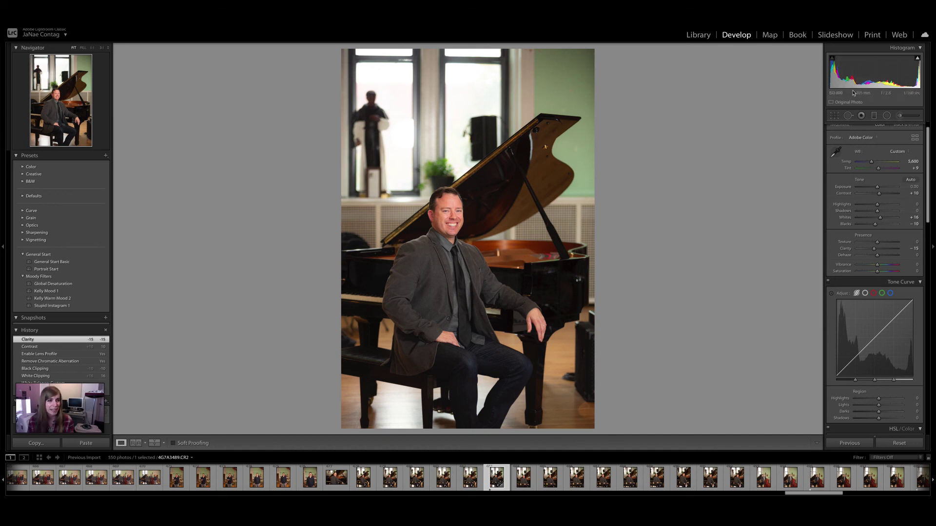
drag(874, 77, 884, 77)
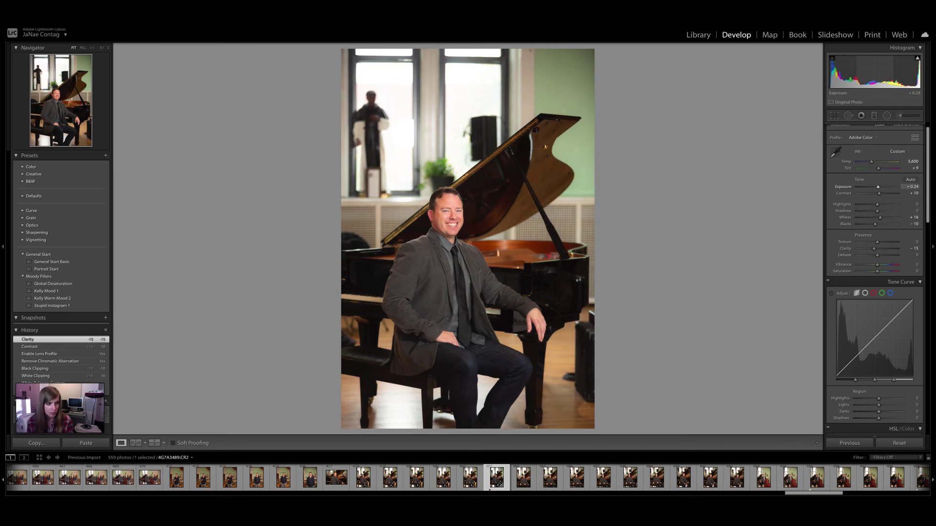
drag(884, 77, 883, 77)
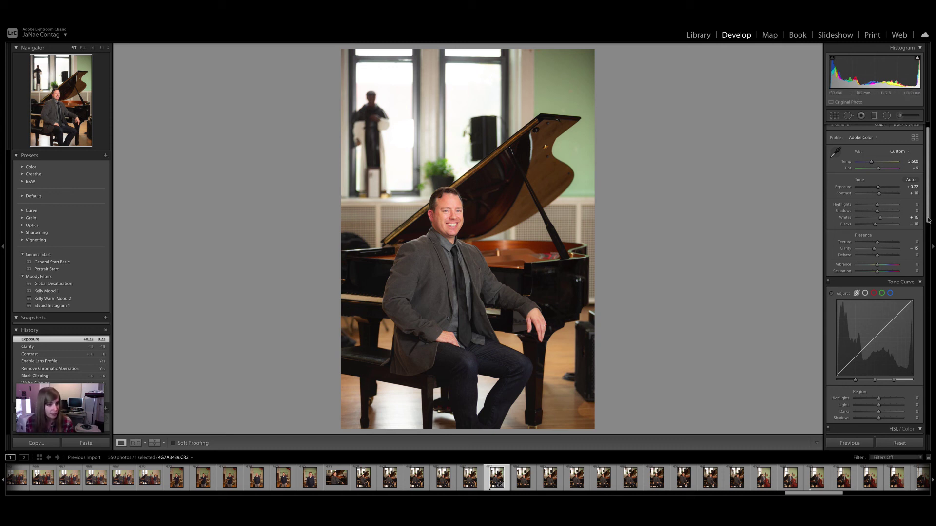
scroll(928, 224, down, 1)
scroll(928, 224, down, 1)
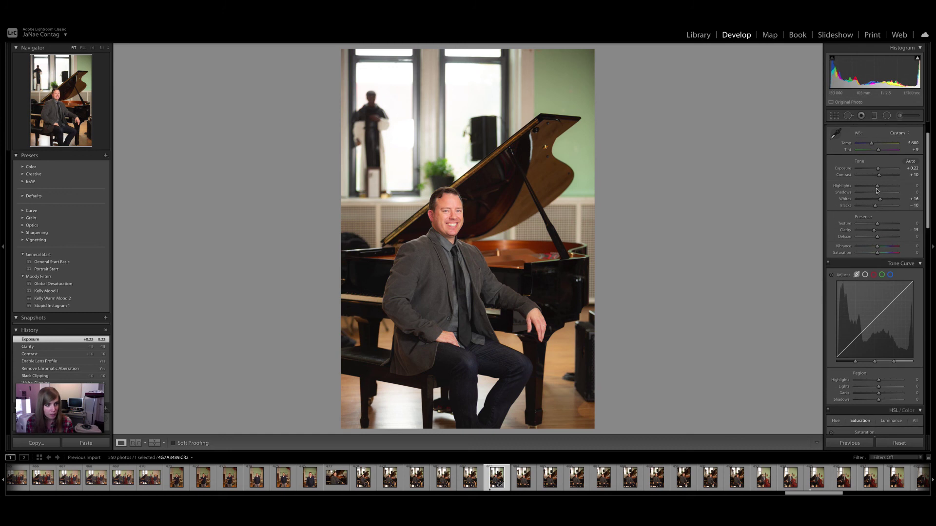
drag(877, 190, 874, 191)
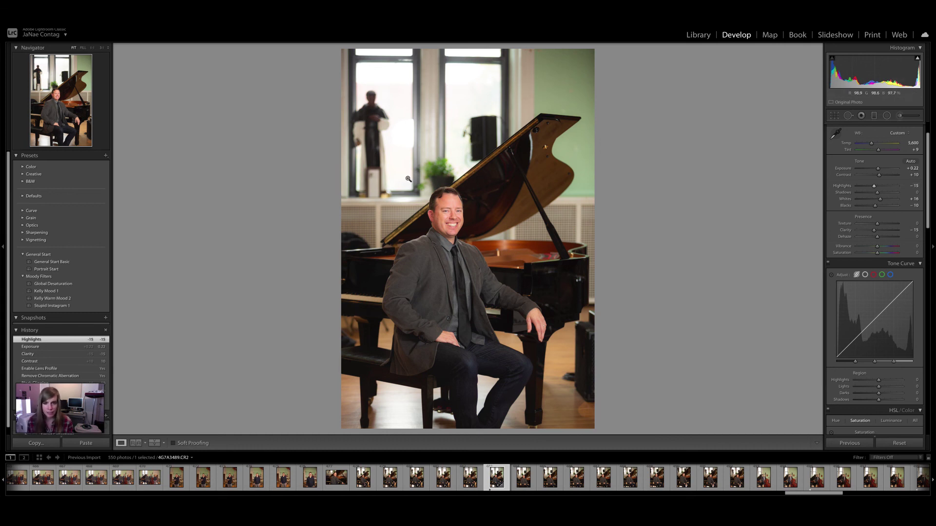
- Set the tone curve's Lights to +10 and its Darks to +15
drag(928, 218, 931, 253)
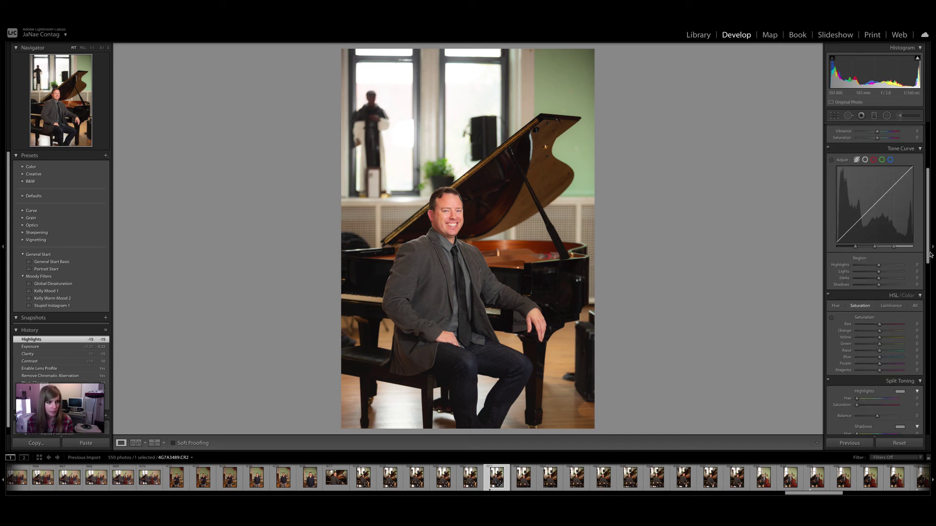
click(916, 272)
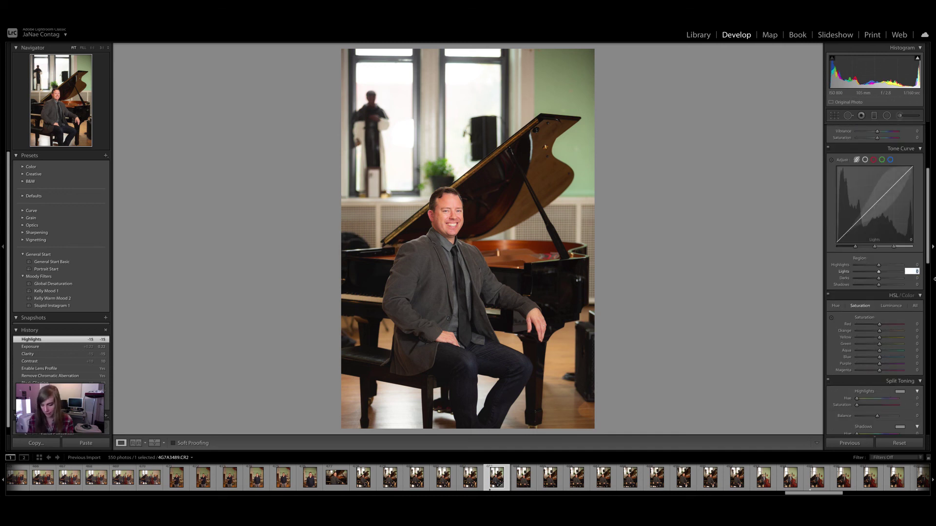
text(10)
key(Return)
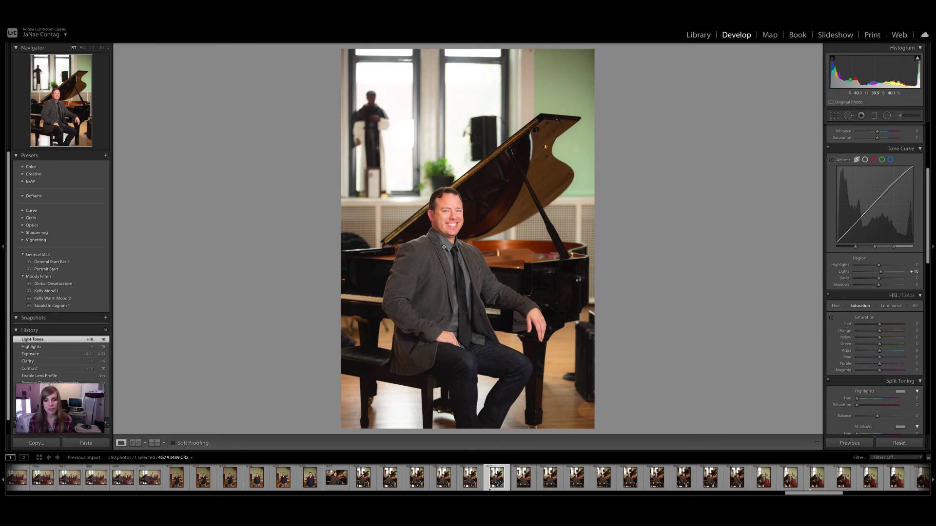
click(917, 279)
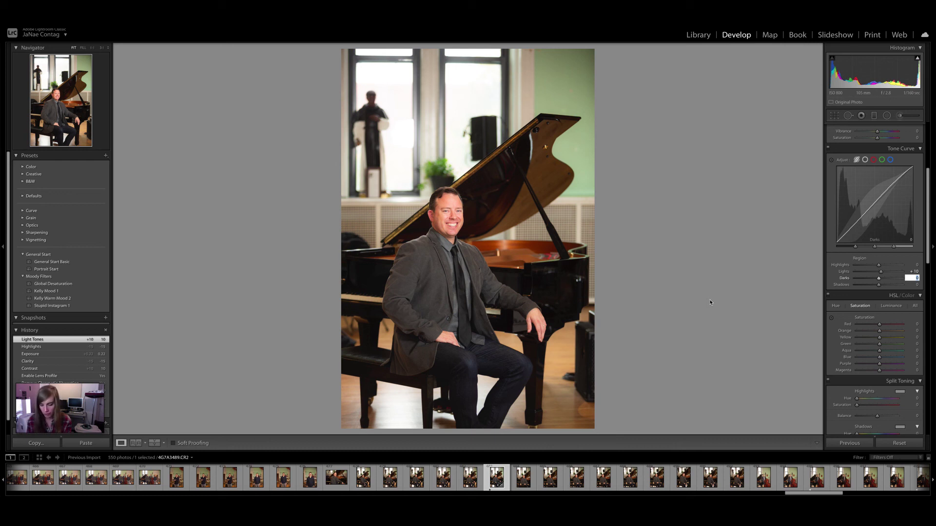
text(15)
key(Return)
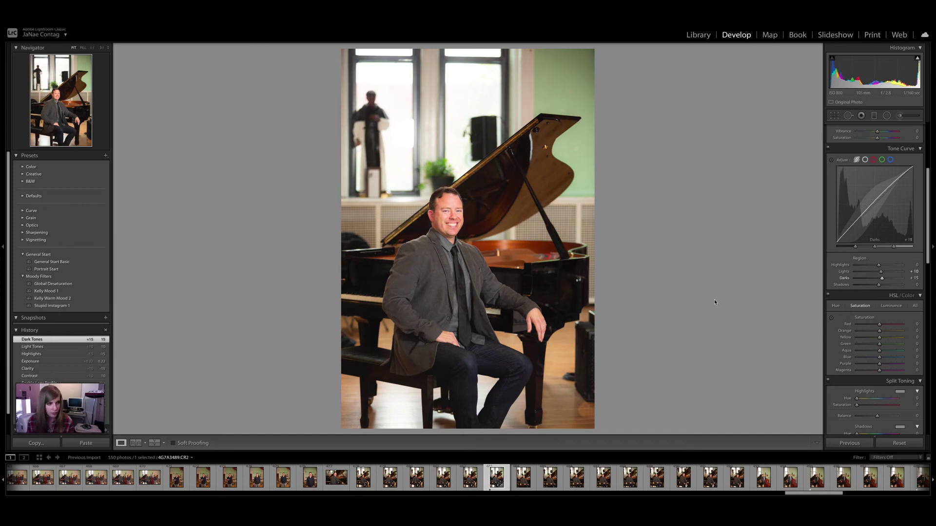
- Set the tone curve's Darks to +9 and Shadows to -5, and compare the photo with the tone curve disabled and enabled
drag(882, 279, 881, 281)
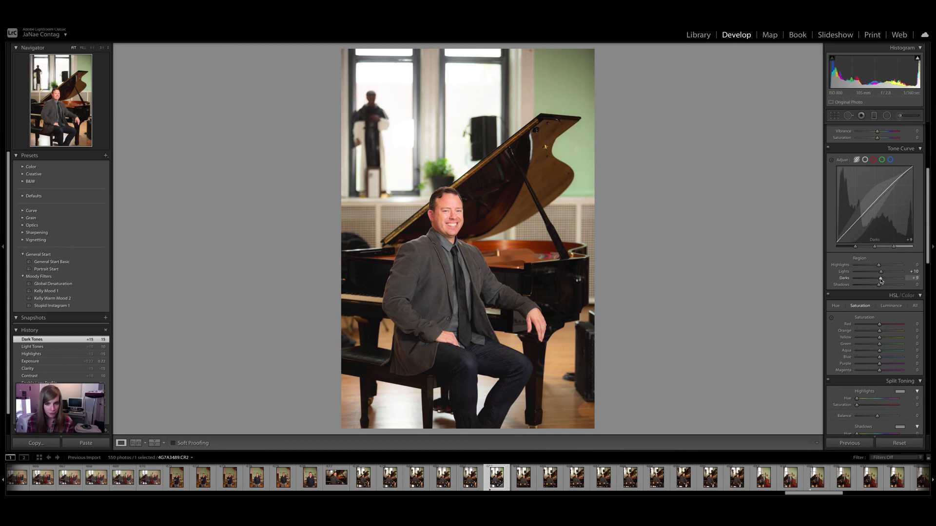
drag(881, 280, 879, 288)
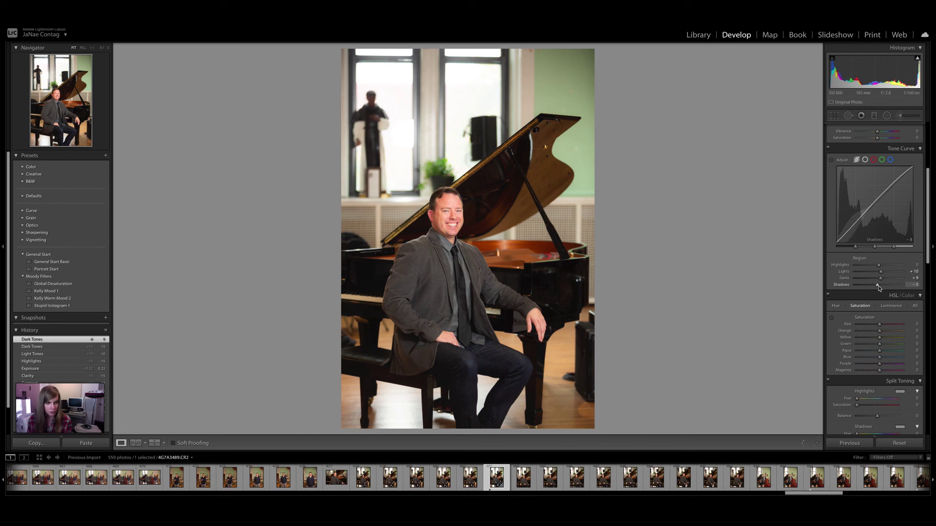
drag(879, 288, 879, 288)
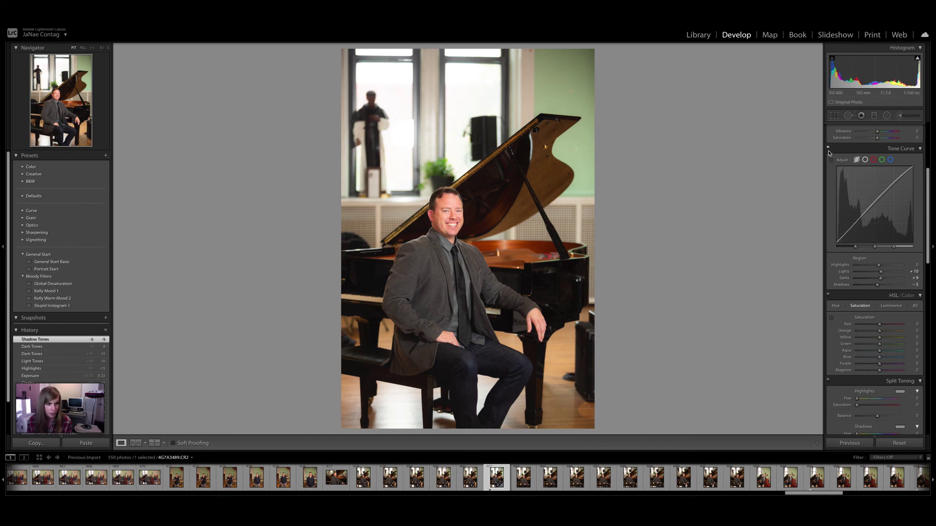
click(828, 149)
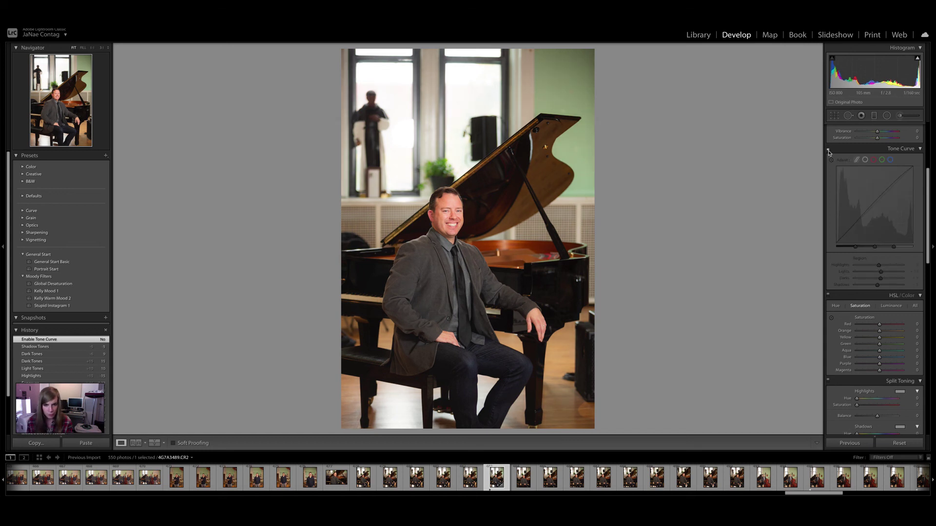
click(829, 150)
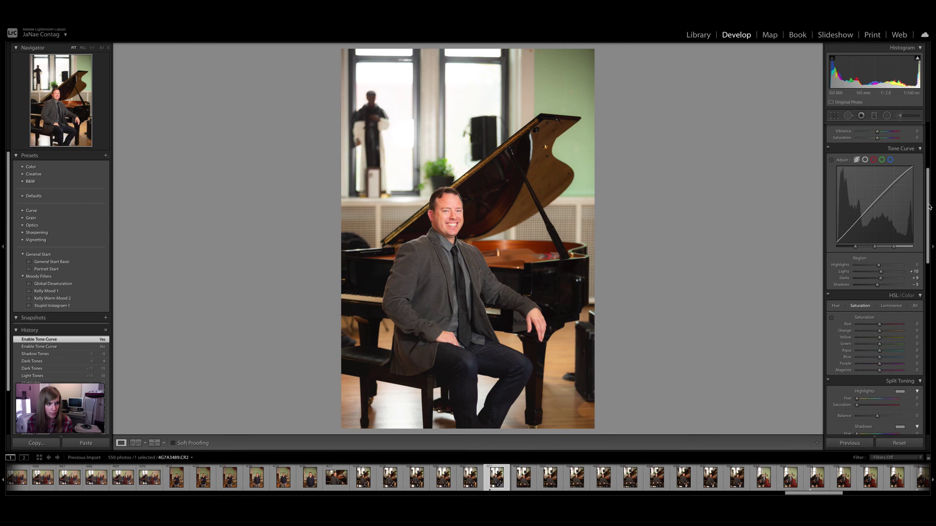
- Set the Orange saturation to -10 and the Yellow saturation to -5 in the HSL adjustments
scroll(877, 195, up, 5)
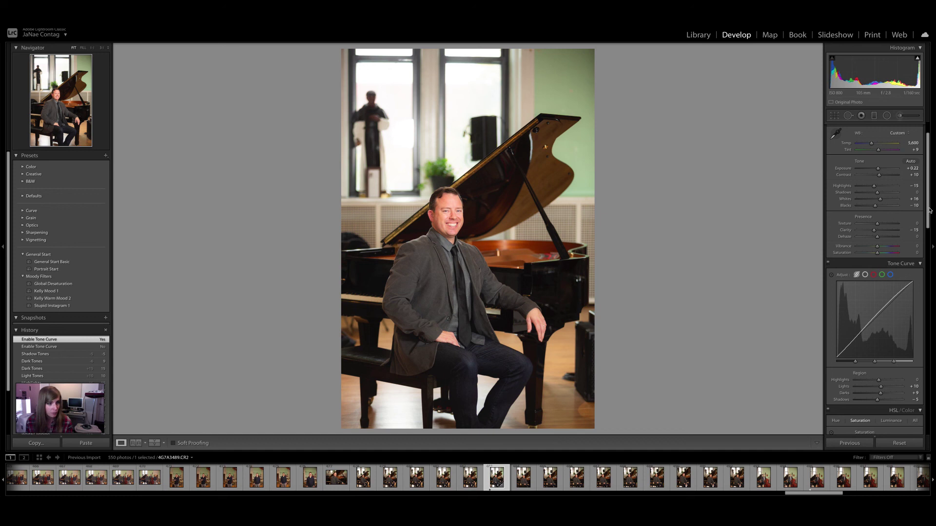
drag(929, 209, 926, 262)
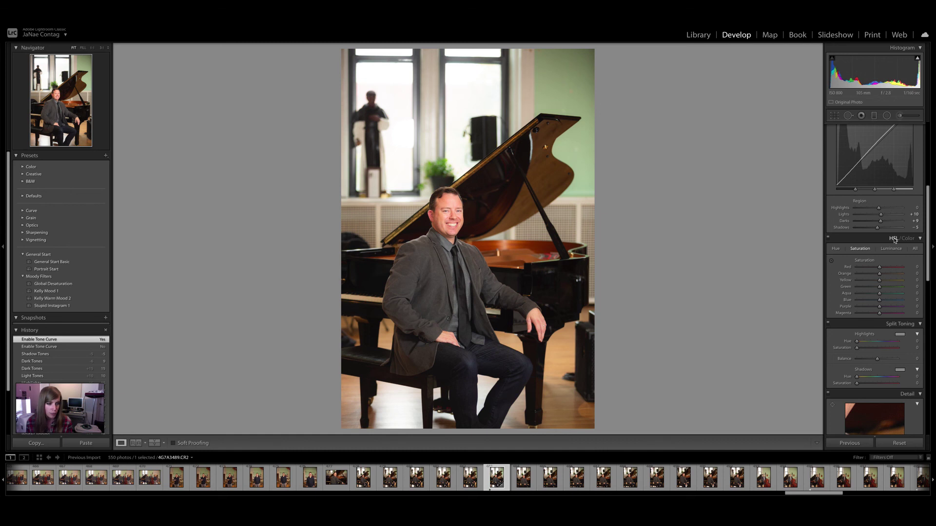
click(914, 273)
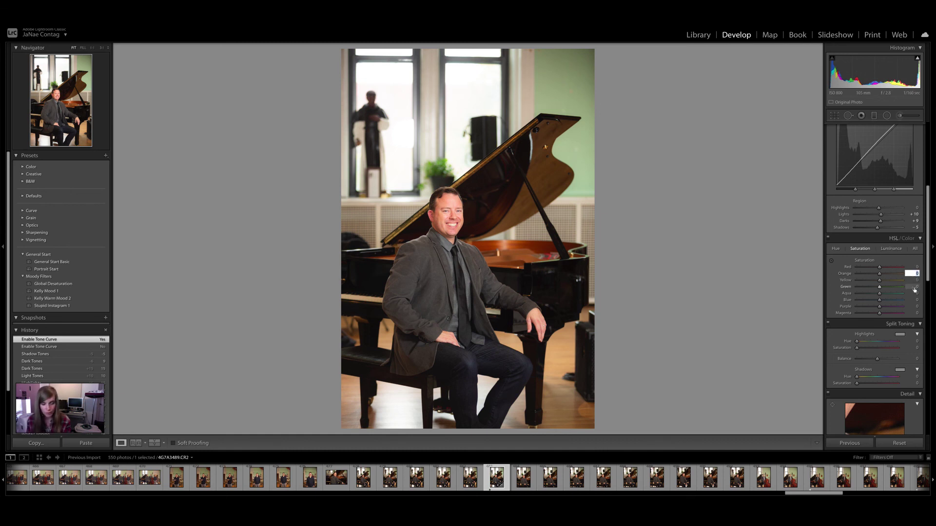
key(Return)
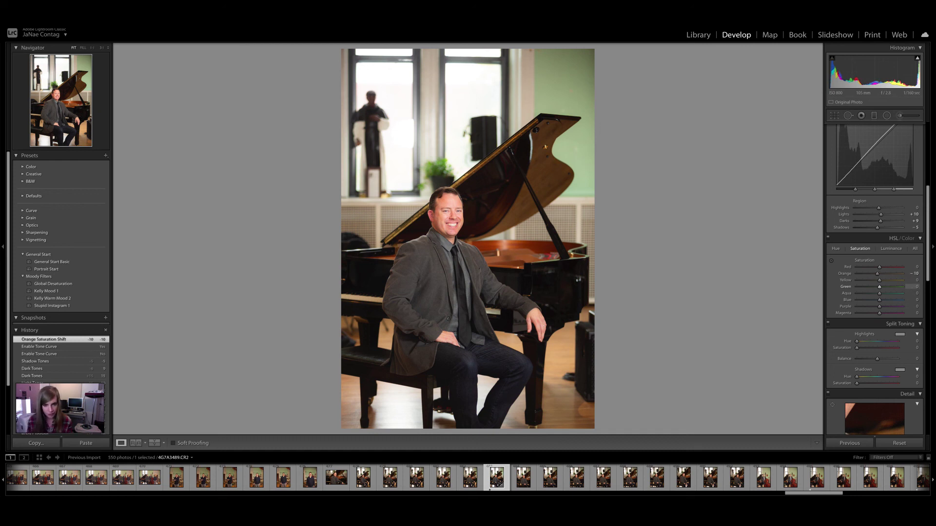
click(917, 281)
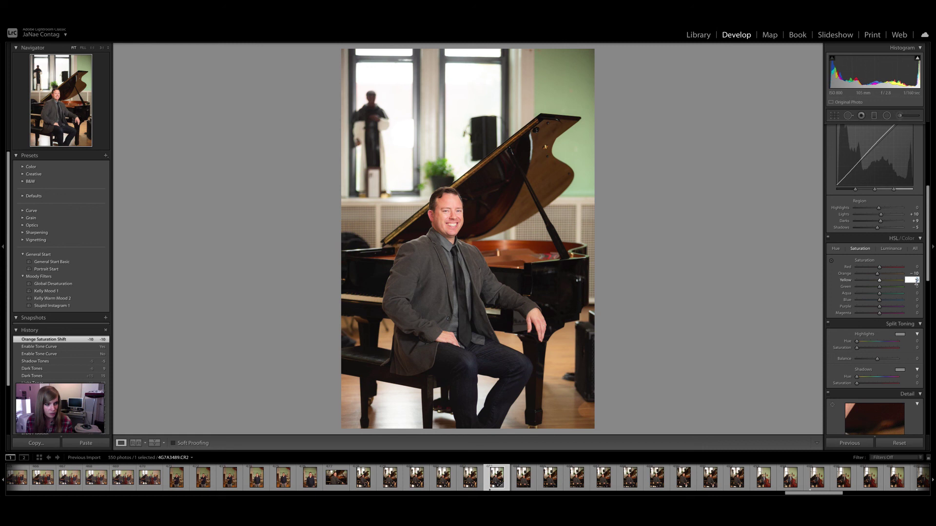
text(-5)
key(Return)
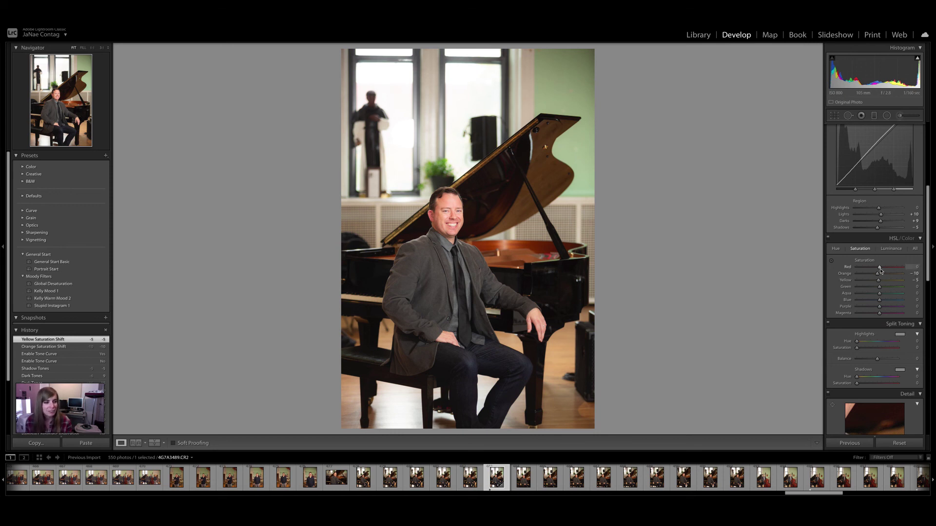
- Try the Red saturation at -100 to preview its effect on the photo and reset it to 0
drag(880, 269, 861, 272)
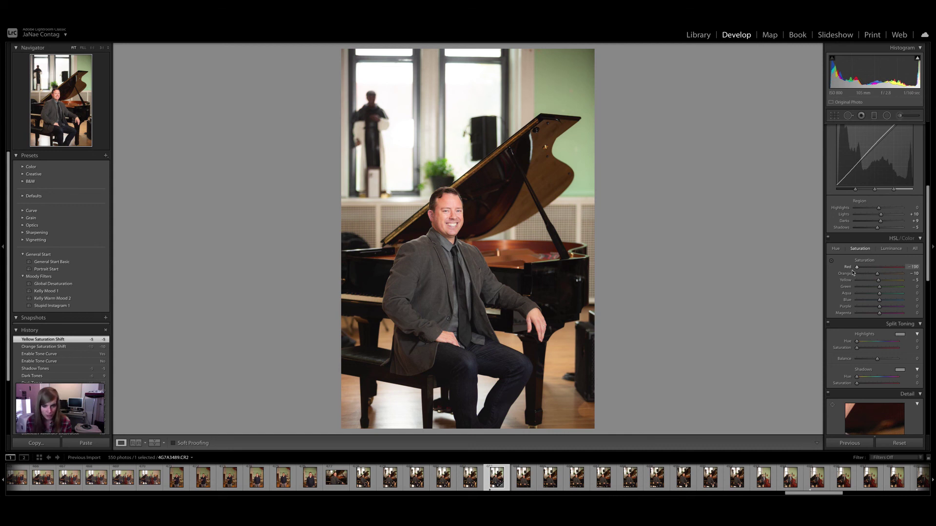
drag(879, 272, 881, 271)
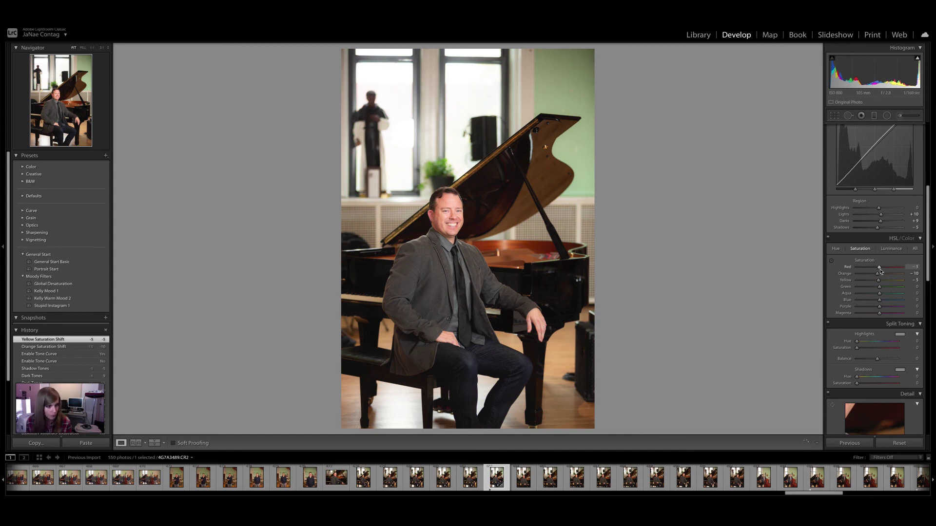
click(913, 267)
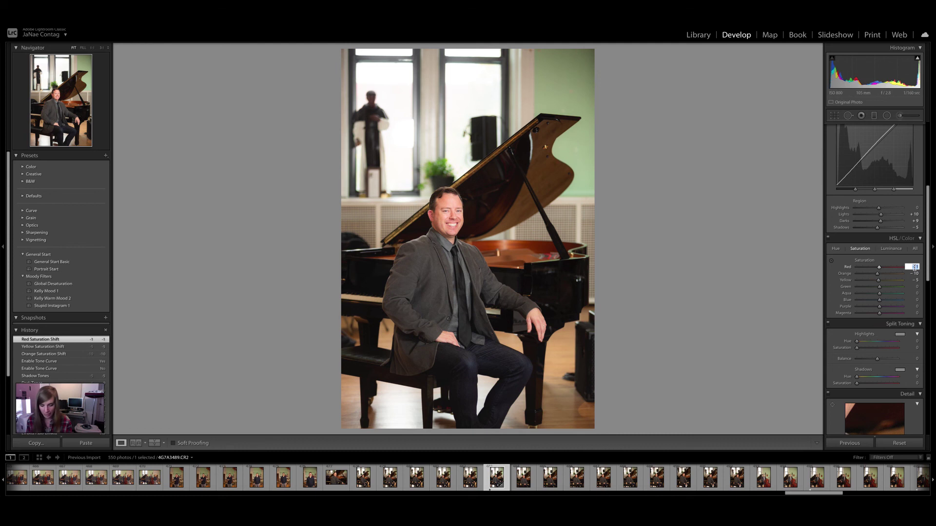
text(0)
key(Return)
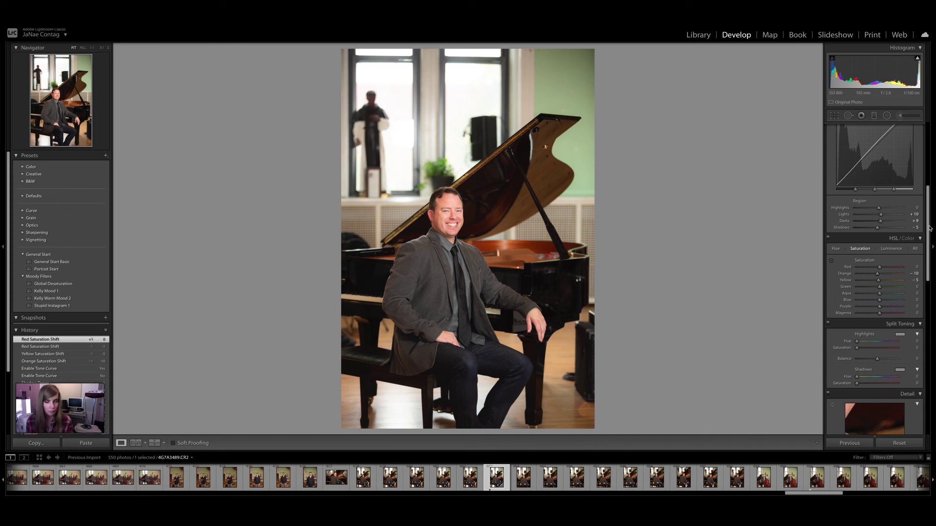
- Crop the portrait tighter around the man and piano from its upper-left corner, keeping the original aspect ratio
drag(930, 228, 930, 233)
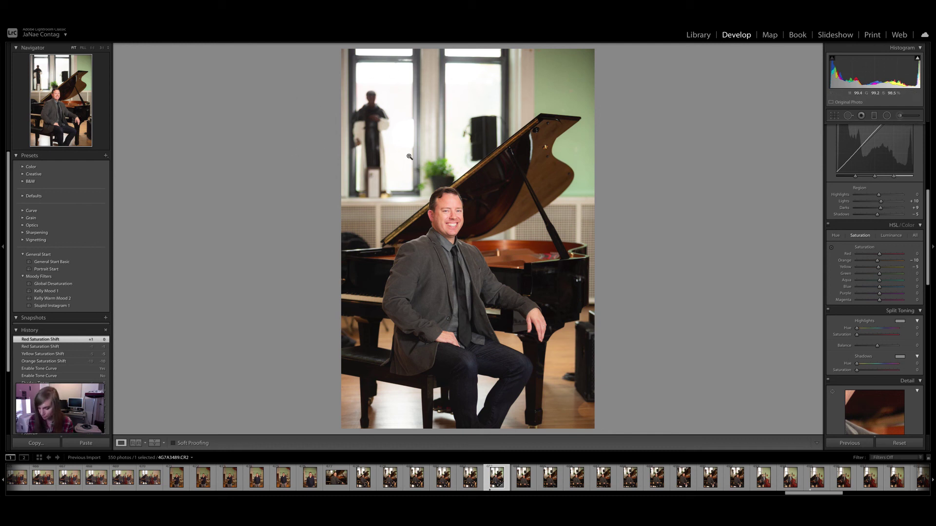
key(r)
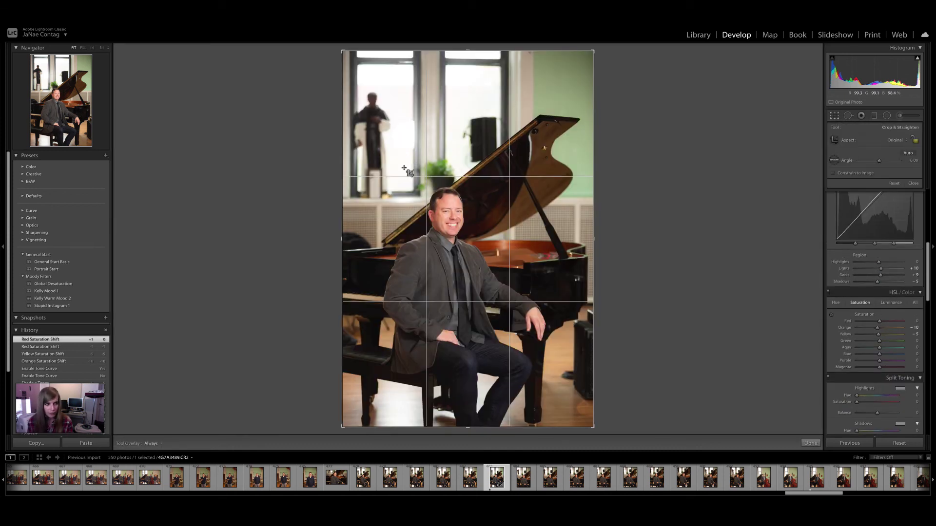
drag(342, 50, 349, 72)
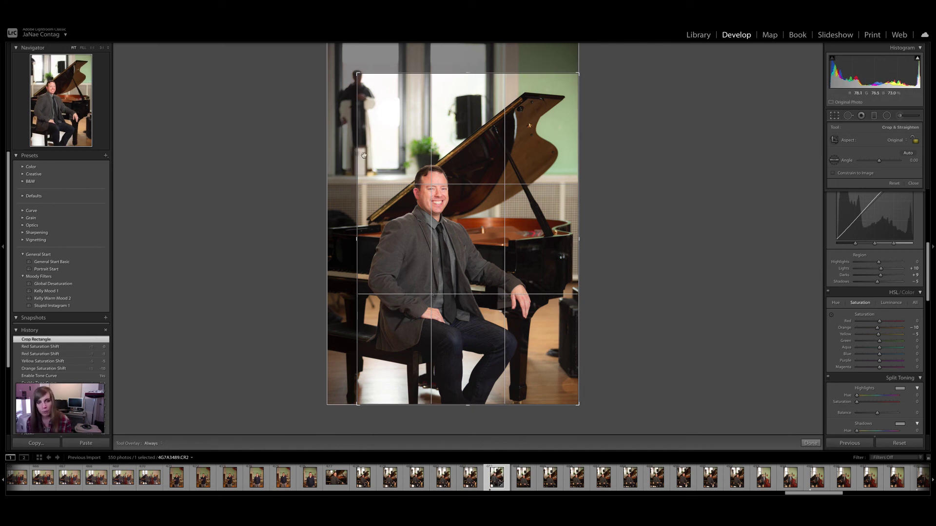
drag(357, 73, 359, 75)
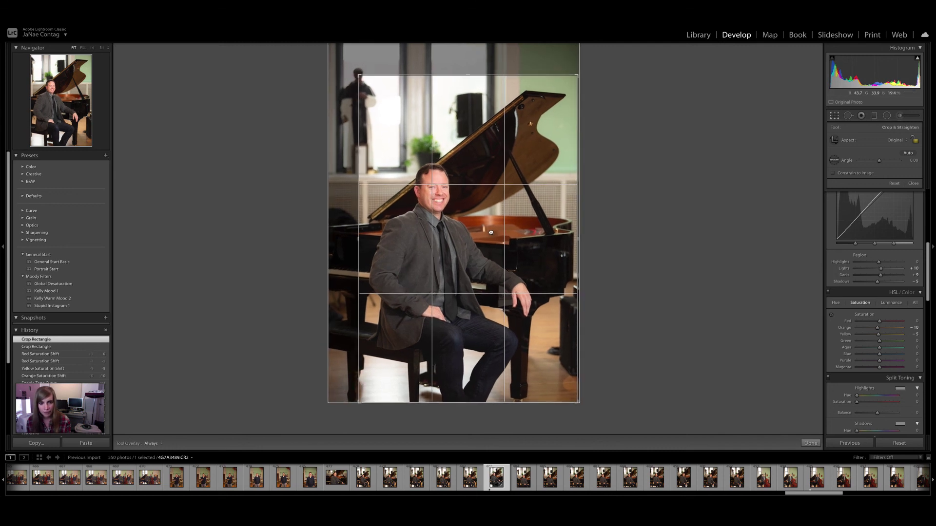
key(Return)
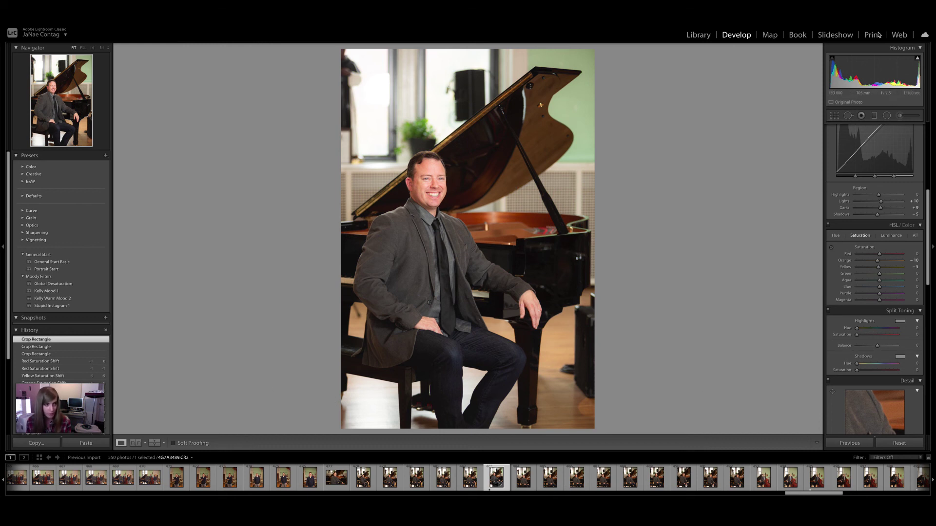
- Add a Burn Highlights graduated filter diagonally from the photo's upper-left corner and compare the edited photo with the original
click(875, 116)
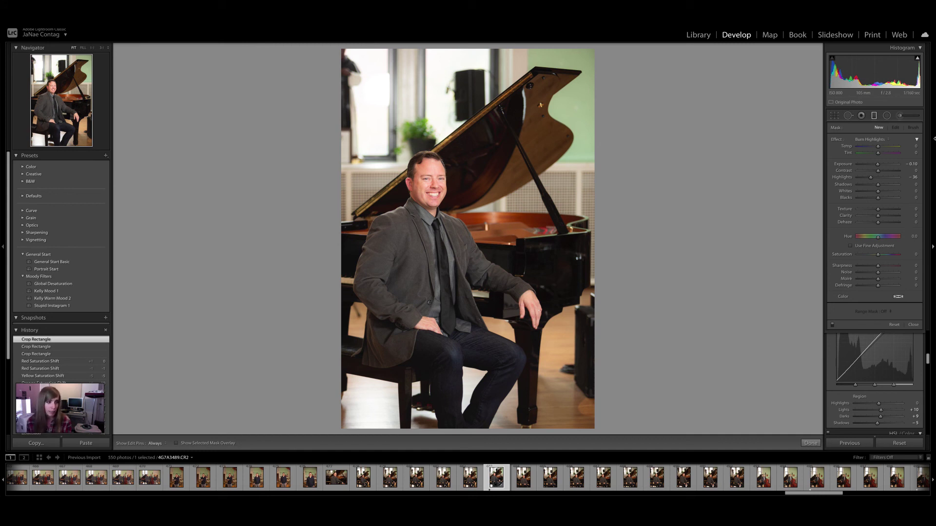
click(874, 139)
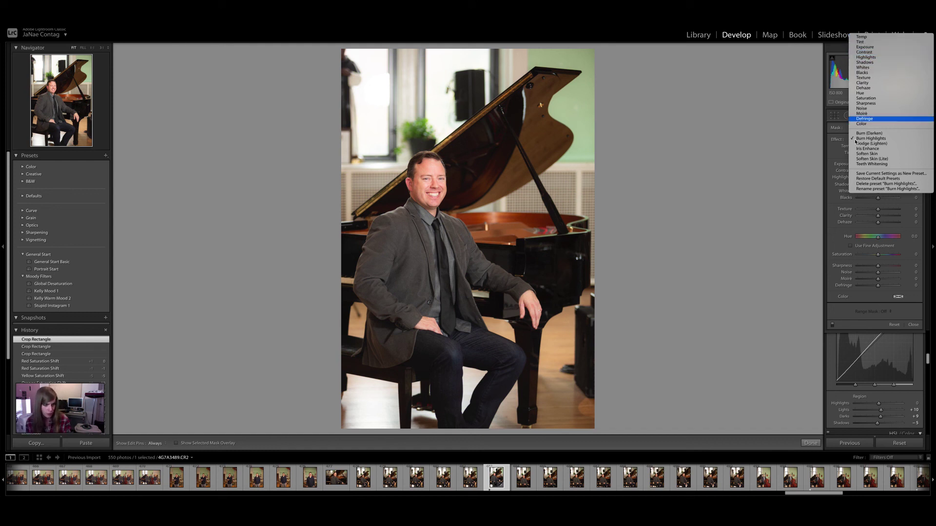
click(877, 140)
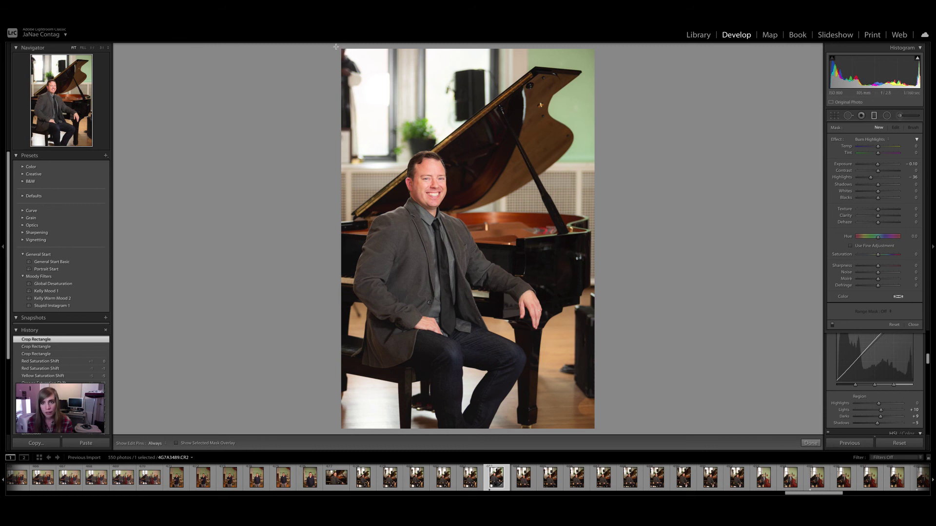
drag(336, 49, 540, 216)
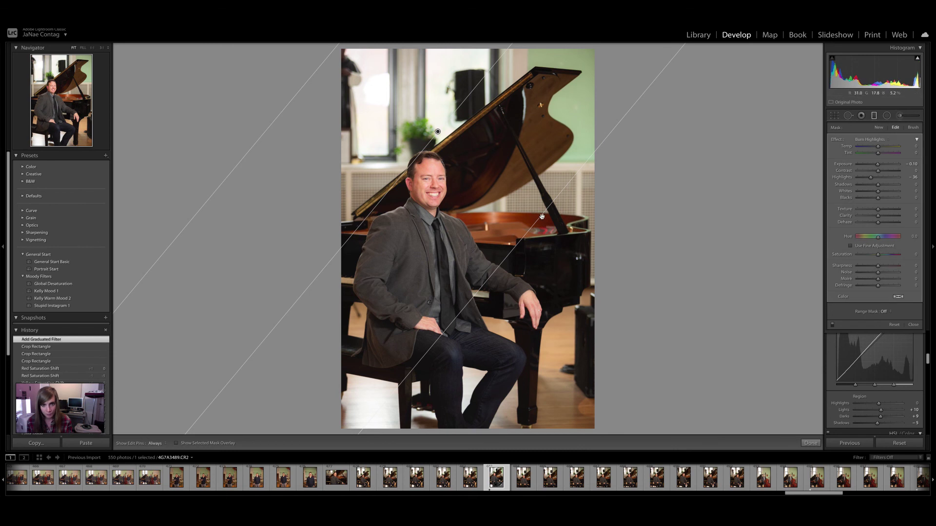
click(875, 117)
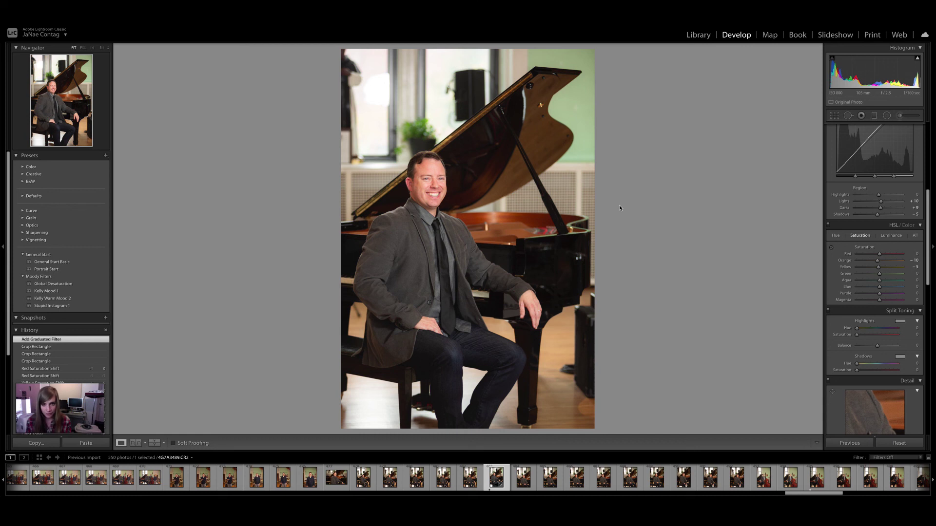
key(backslash)
key(backslash)
key(backslash)
key(backslash)
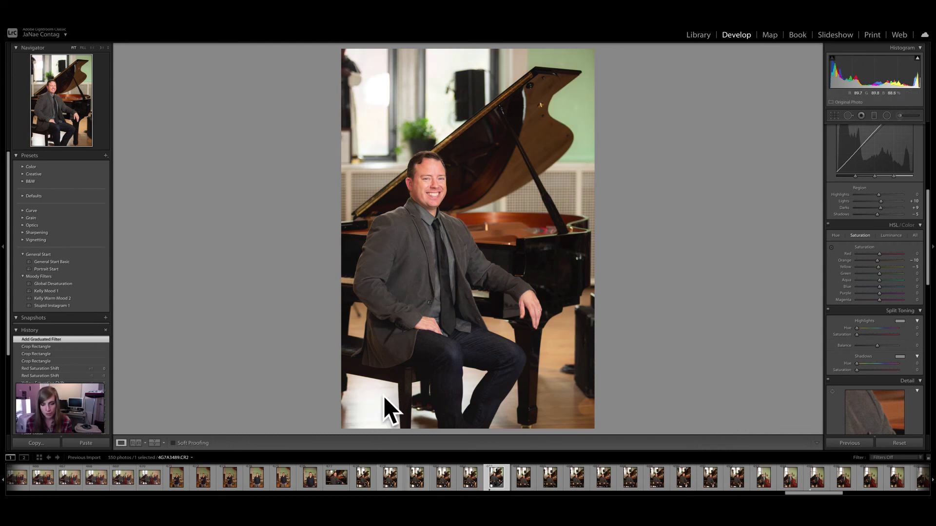
- Add a second Burn Highlights graduated filter diagonally from the photo's lower-left corner and lower its Highlights to about -71
click(875, 117)
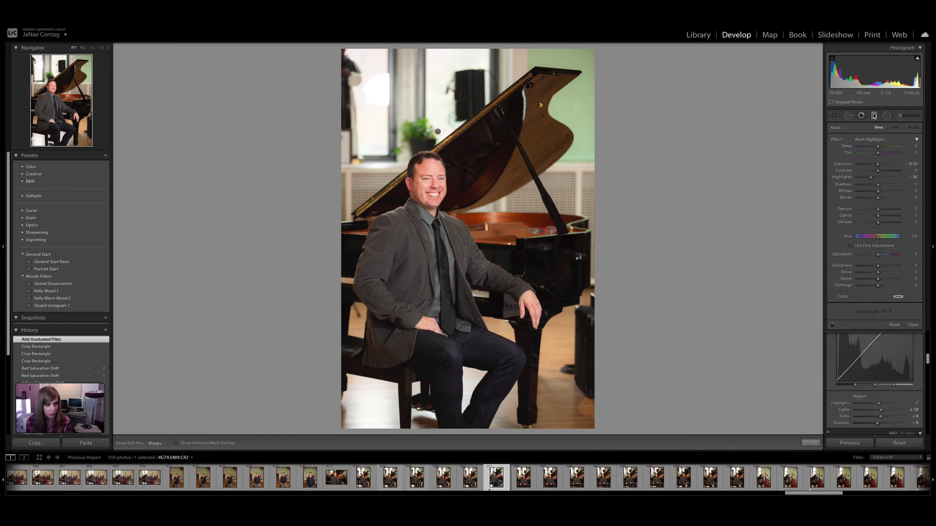
drag(330, 427, 491, 288)
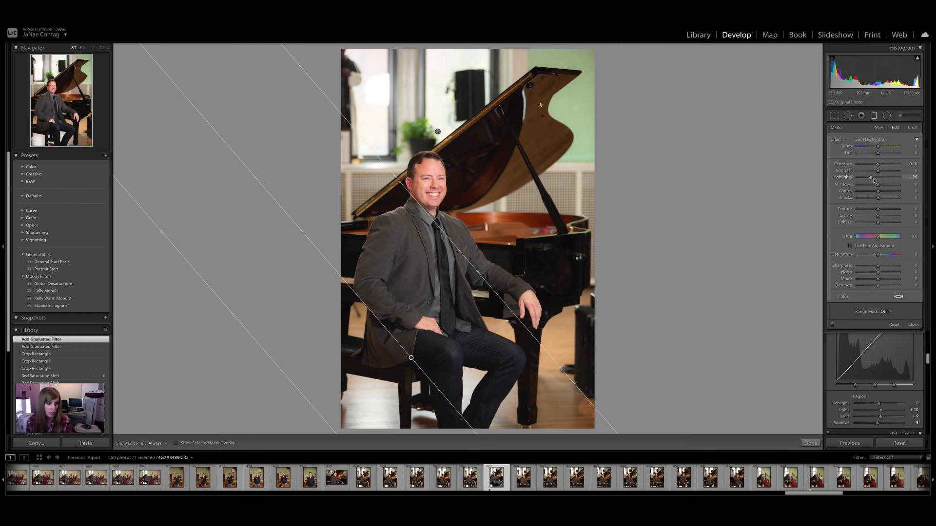
drag(871, 181, 862, 180)
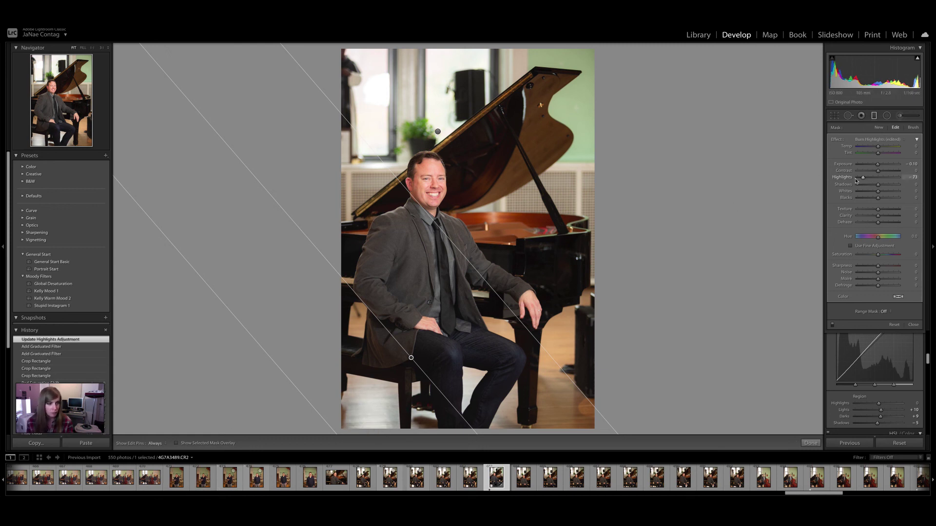
- Save the current filter settings as a new effect preset named "Burn Highlights (Intense)" and check it in the preset list
click(897, 142)
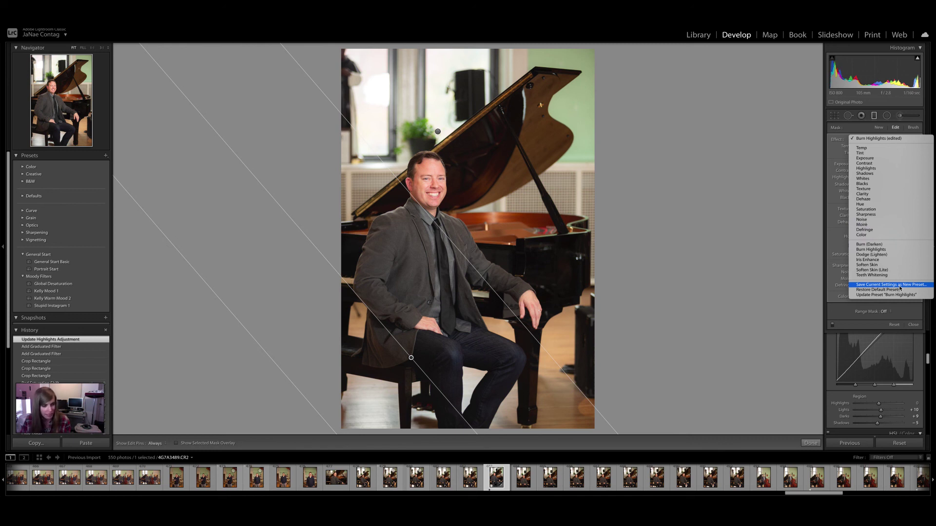
click(879, 286)
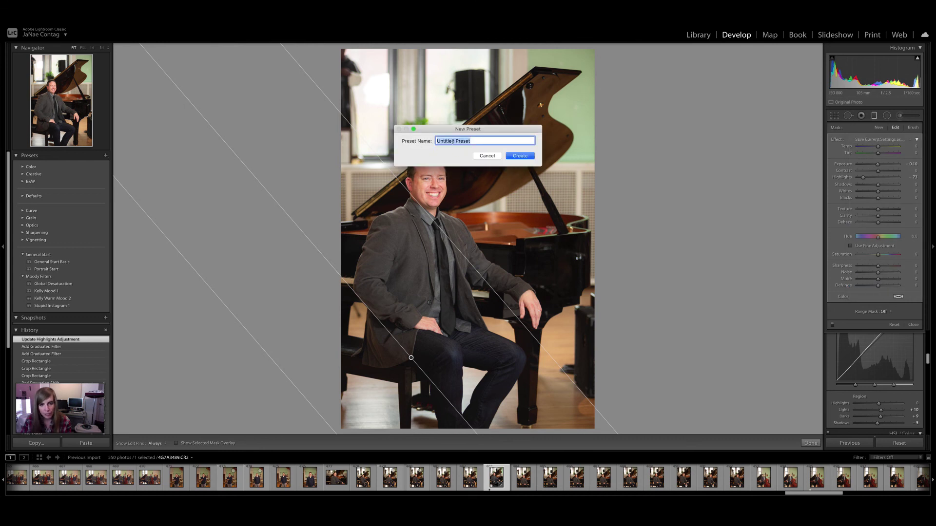
text(Burn Highlight)
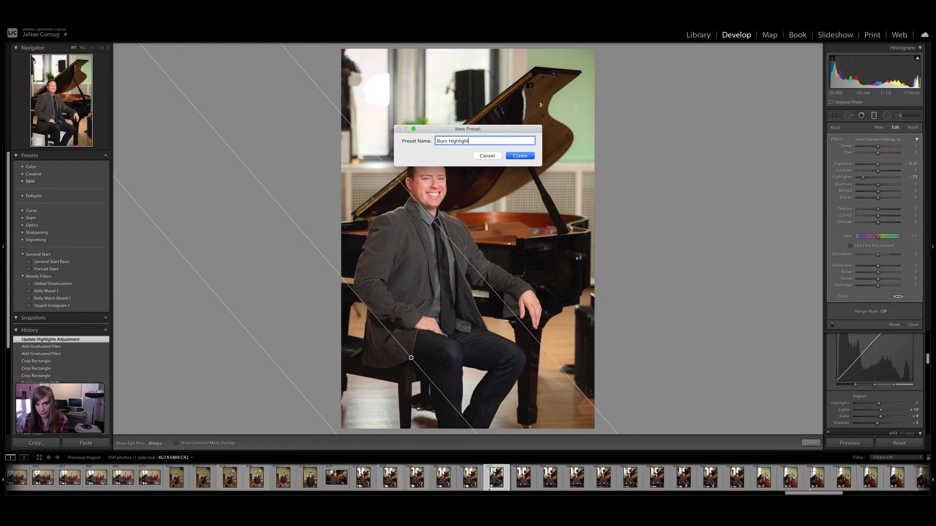
text(s (Intense))
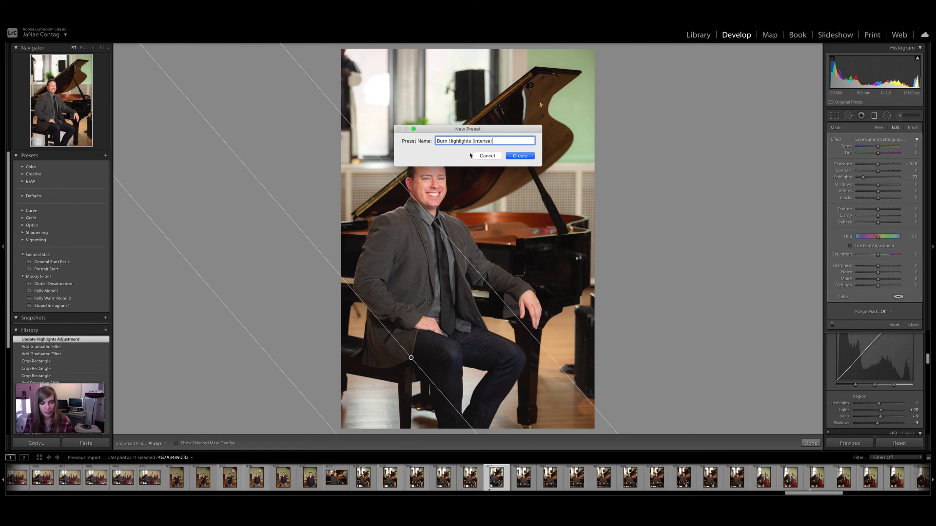
click(512, 156)
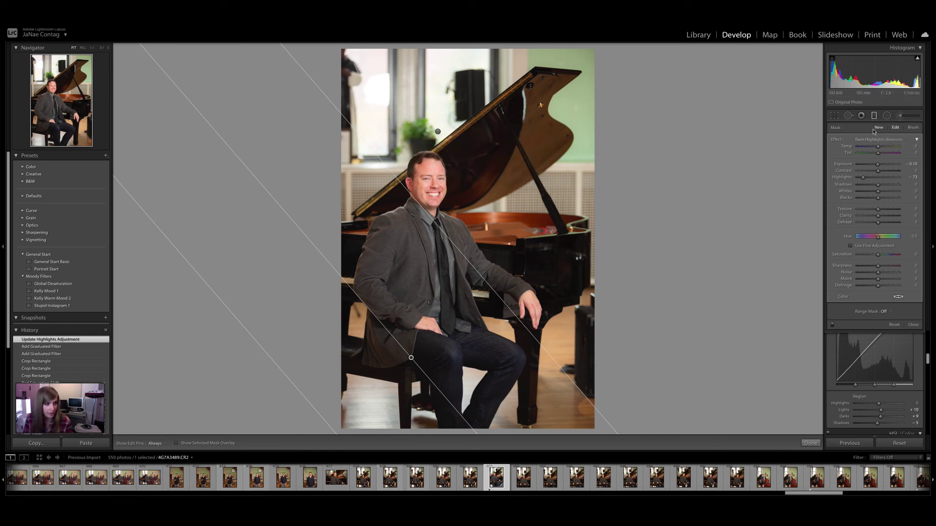
click(888, 139)
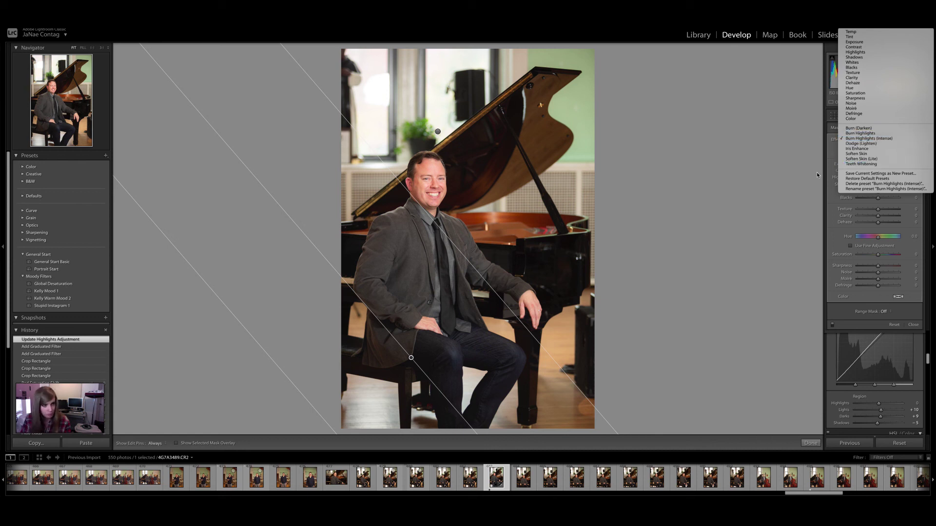
- Close the graduated filter, add a post-crop vignette with Amount -19 and Midpoint 28, and compare the result with the original
click(556, 290)
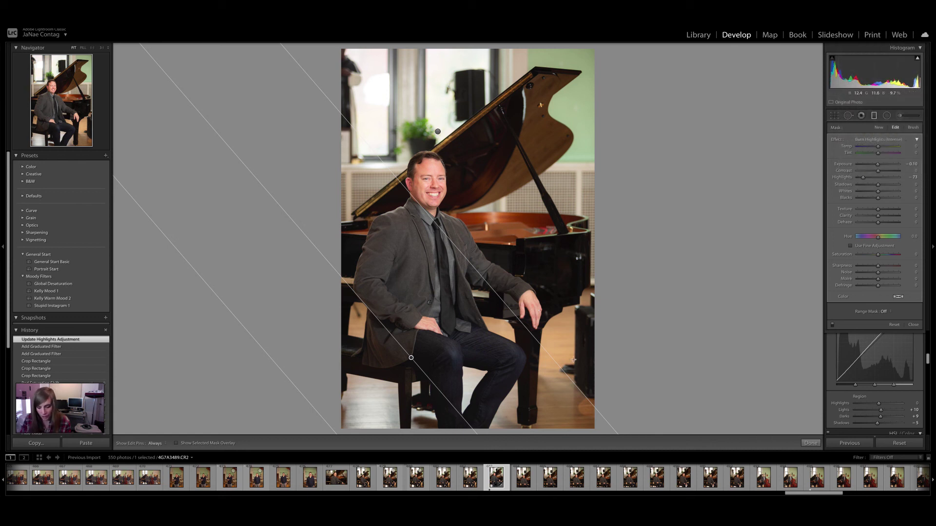
key(m)
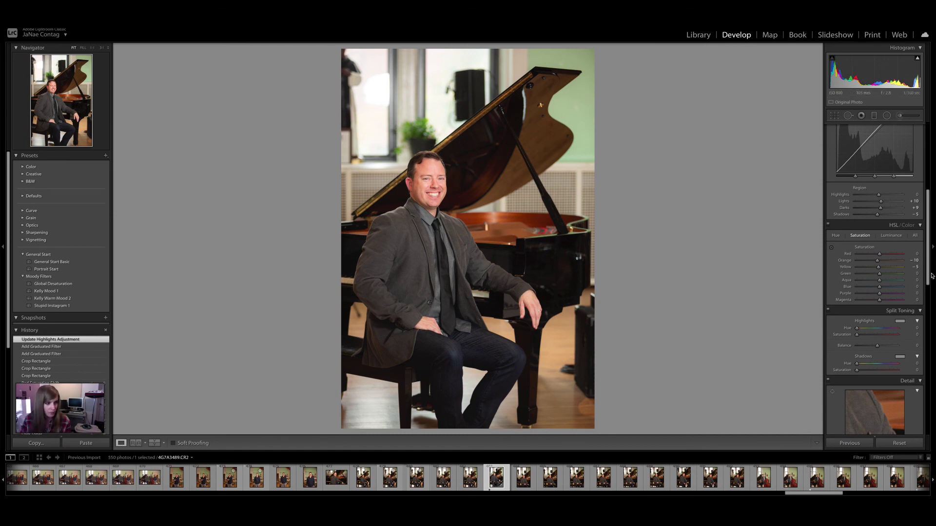
scroll(929, 290, down, 1)
drag(929, 289, 932, 375)
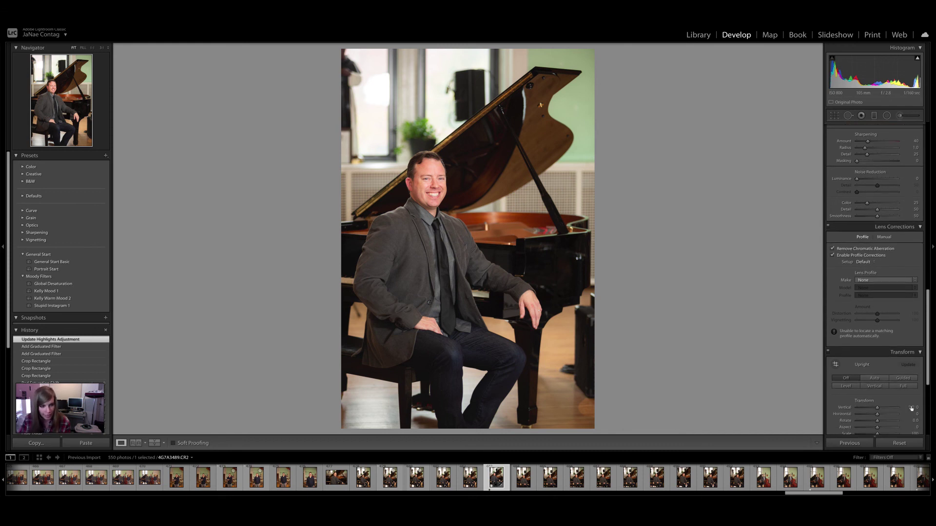
drag(929, 299, 934, 362)
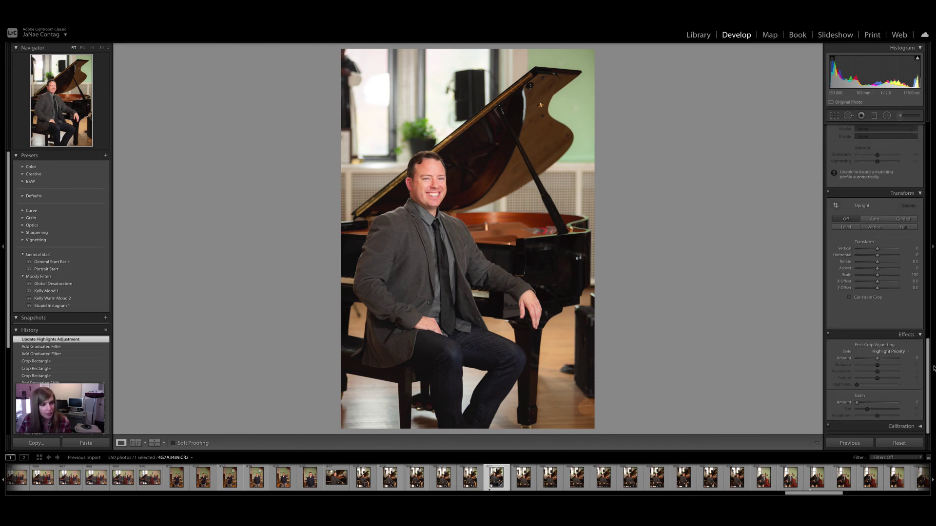
drag(877, 359, 870, 370)
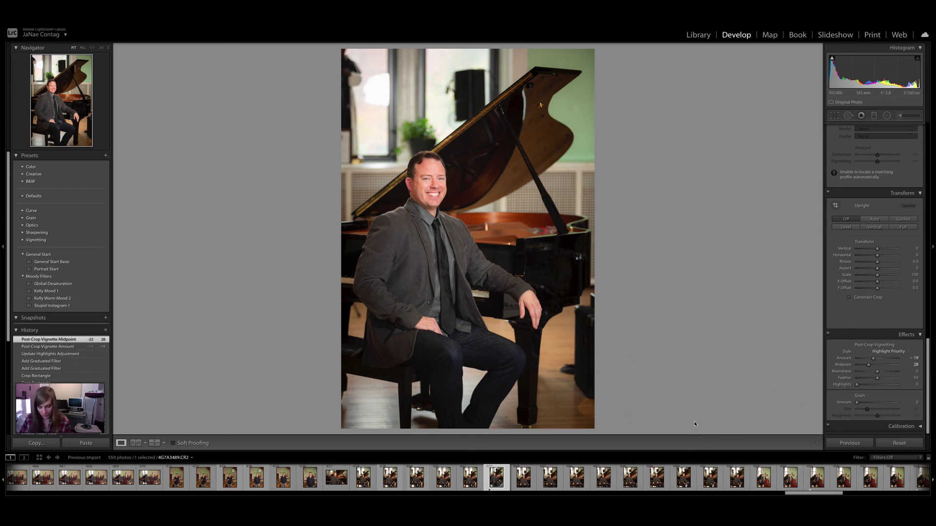
key(backslash)
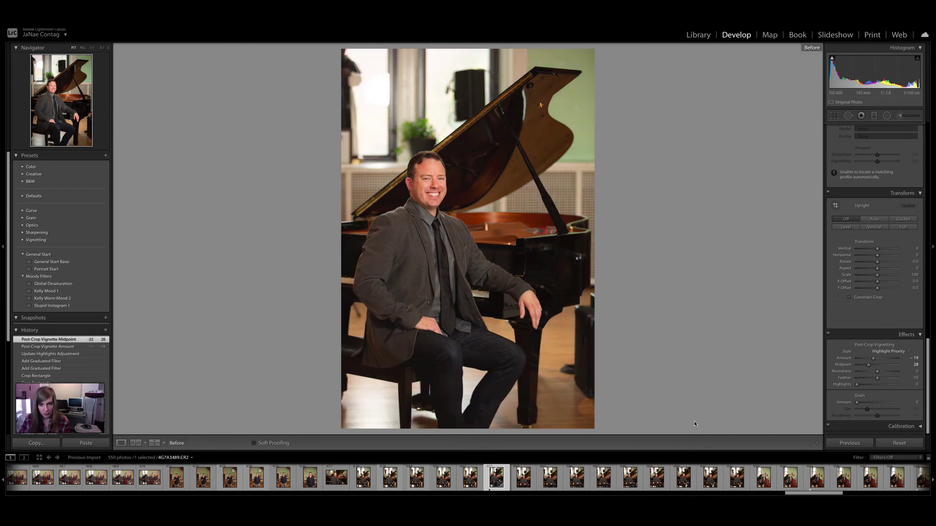
key(backslash)
key(backslash)
key(backslash)
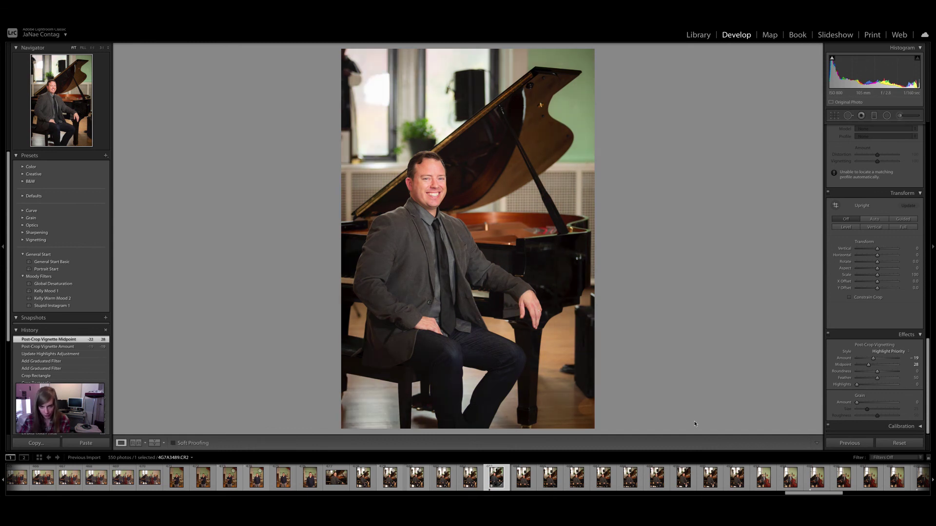
key(backslash)
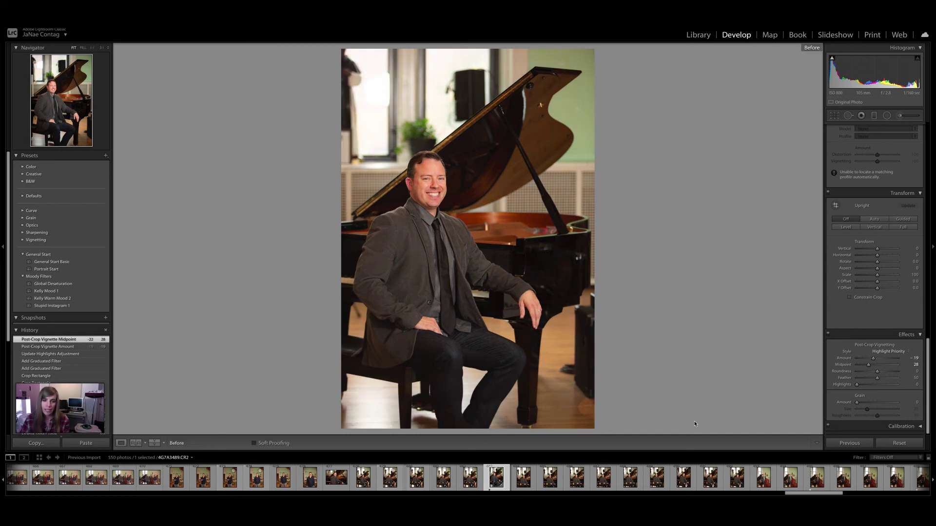
key(backslash)
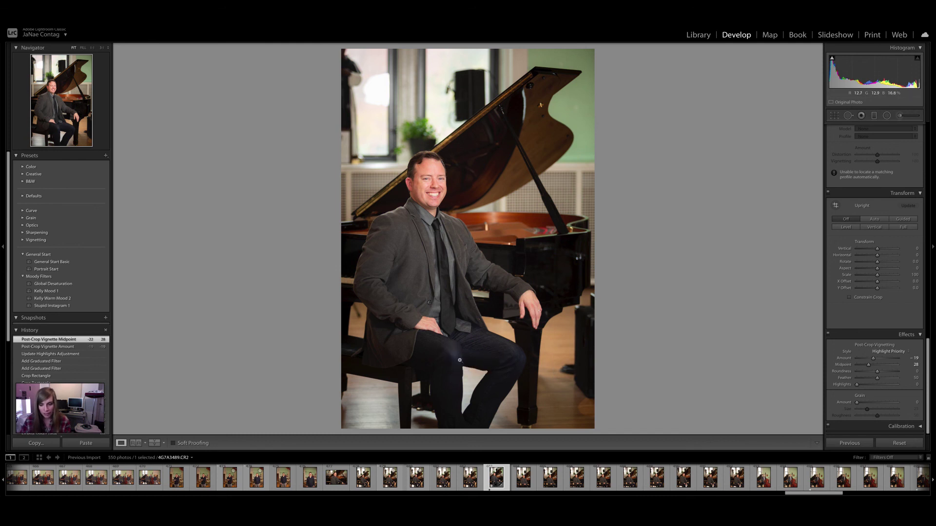
- Try a much tighter crop of the piano portrait that cuts the man off at the thighs, and undo it
key(r)
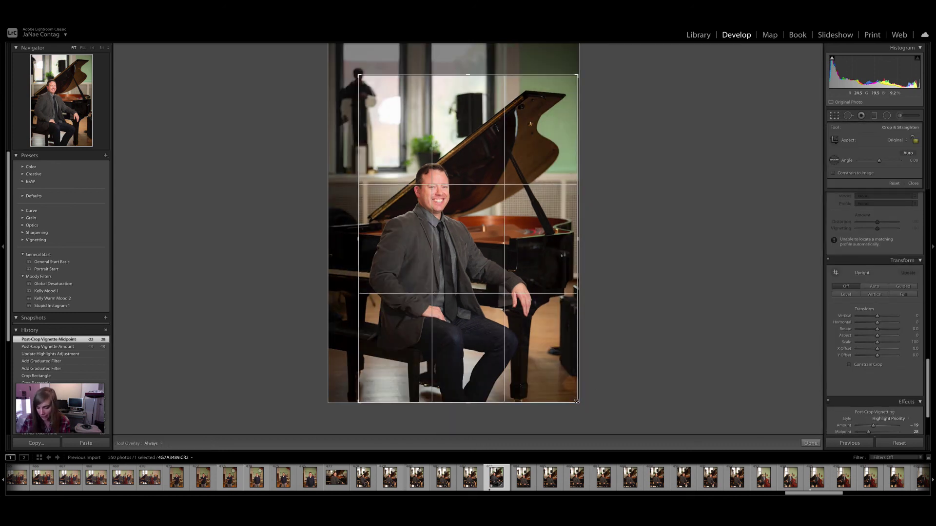
drag(577, 401, 561, 369)
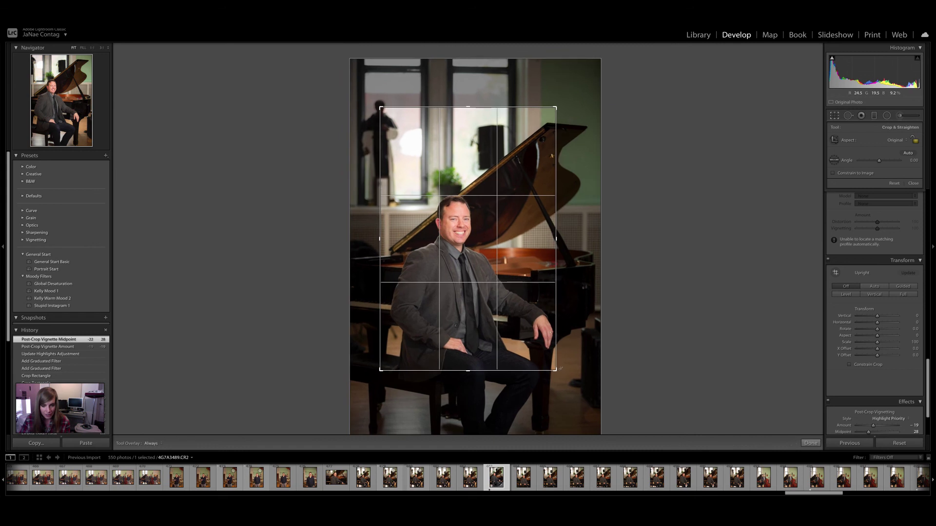
key(Return)
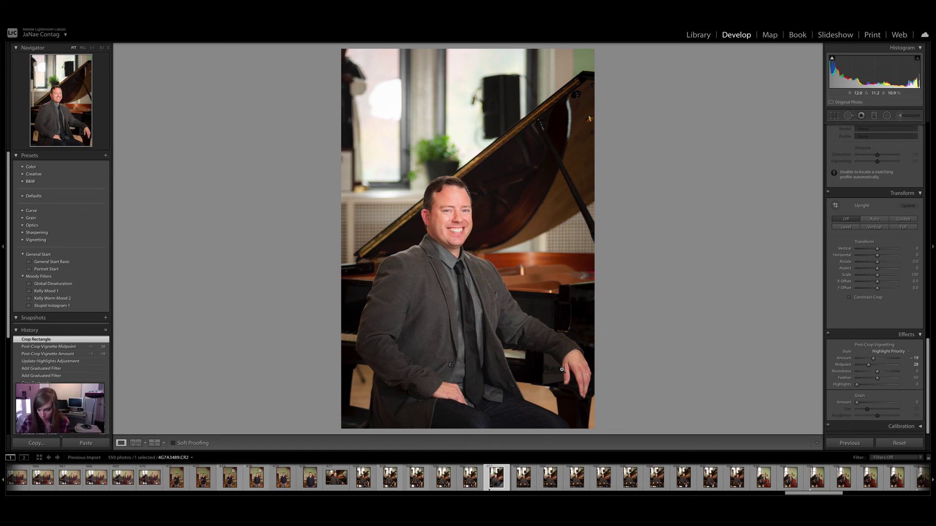
key(ctrl+z)
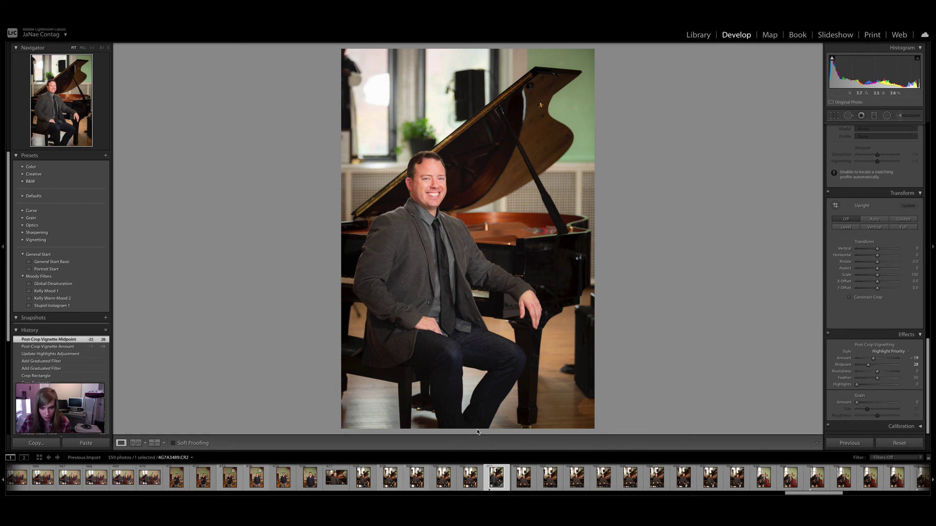
- Crop the piano portrait slightly tighter from its lower-right corner, keeping the original aspect ratio and the man's legs in frame
key(r)
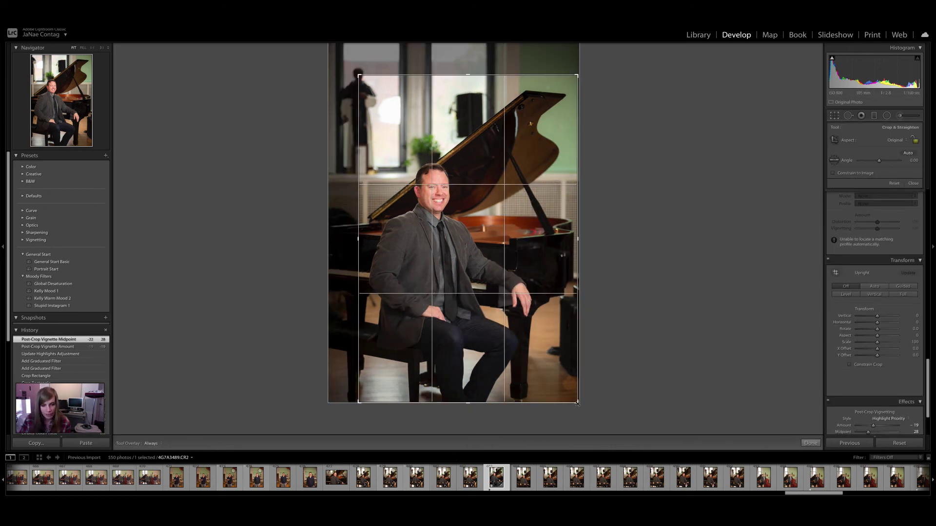
drag(578, 403, 546, 386)
key(r)
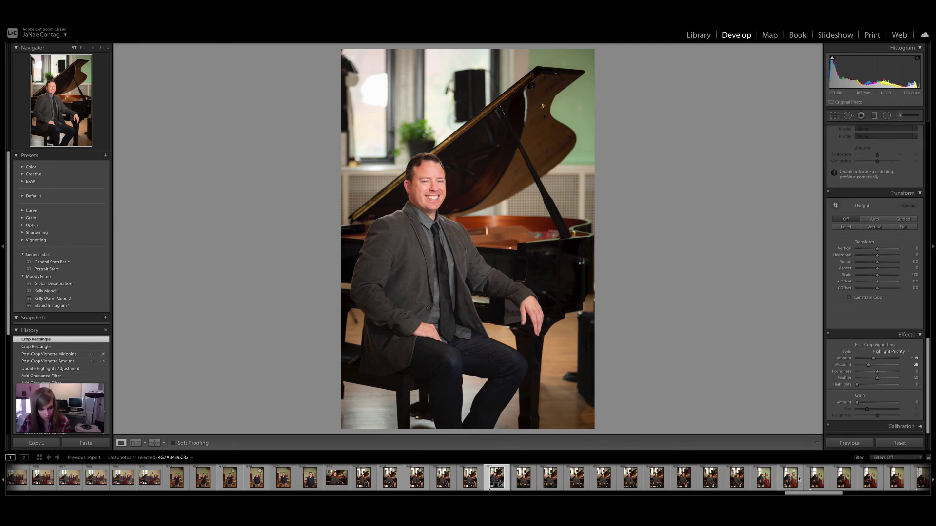
- Synchronize the piano portrait's settings to the double bass player's photo, adding Exposure and Highlights to the included settings
click(817, 481)
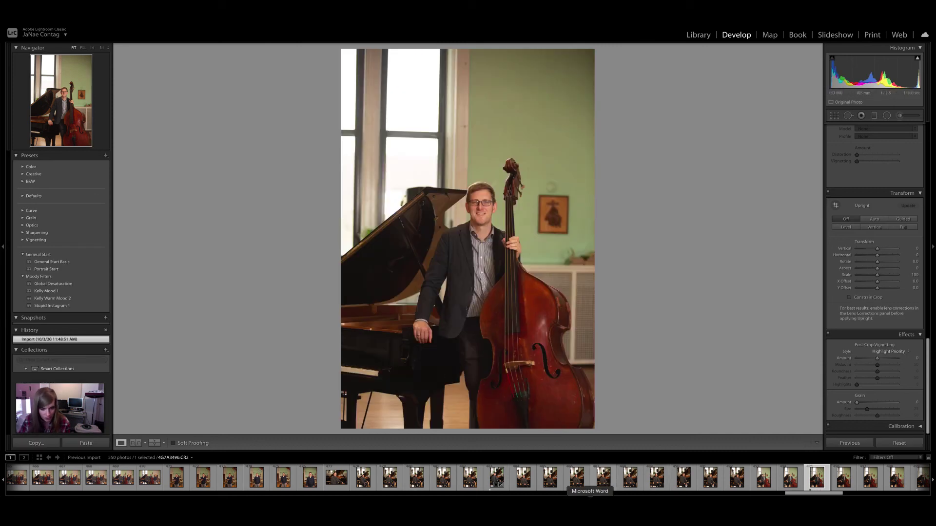
click(498, 480)
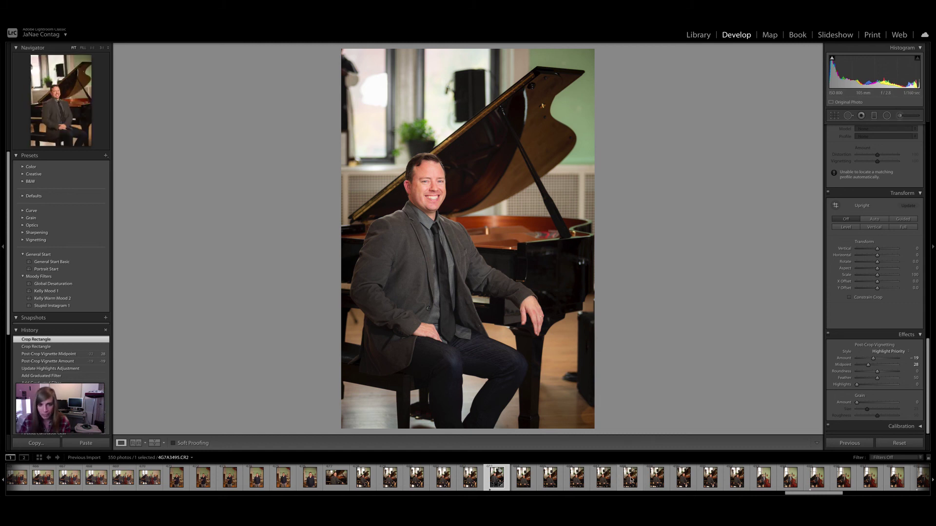
ctrl+click(821, 483)
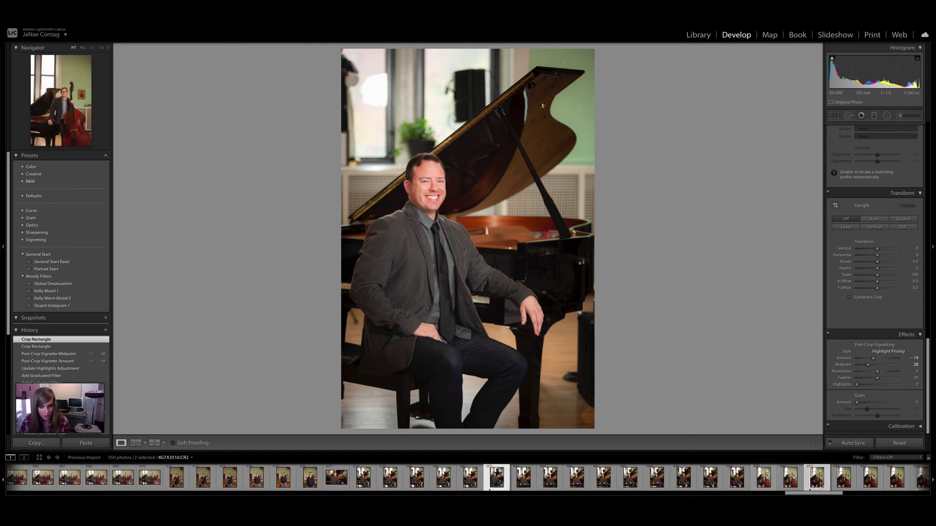
click(852, 444)
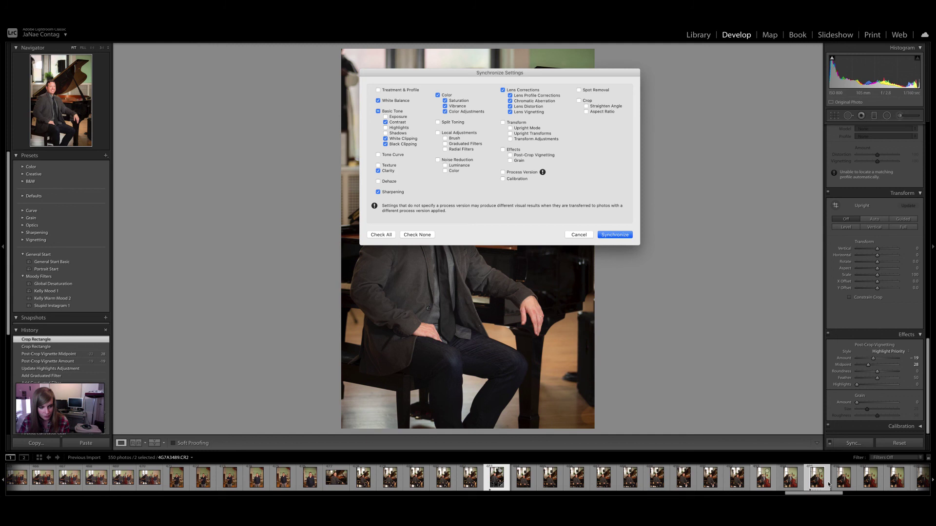
click(392, 128)
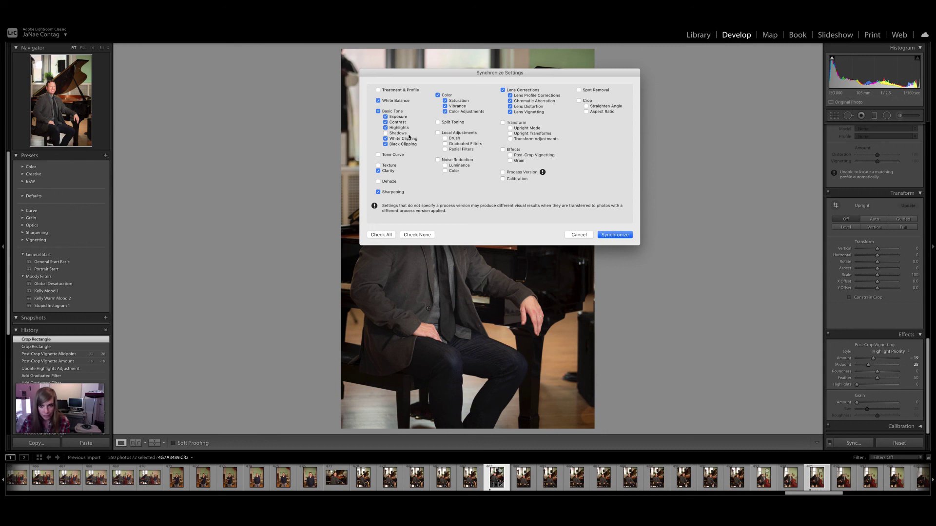
click(615, 235)
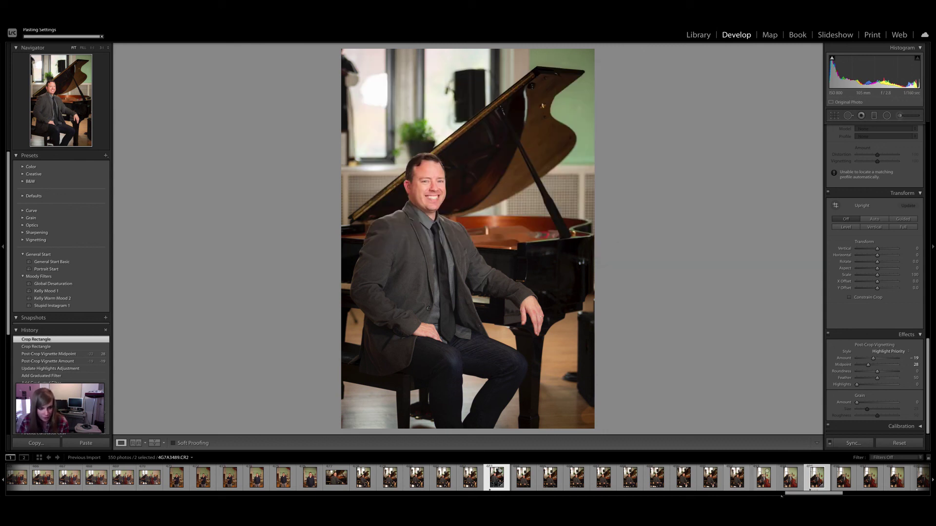
- Open the double bass portrait, review its Basic adjustments and compare it with the original in split and side-by-side before/after views
click(812, 480)
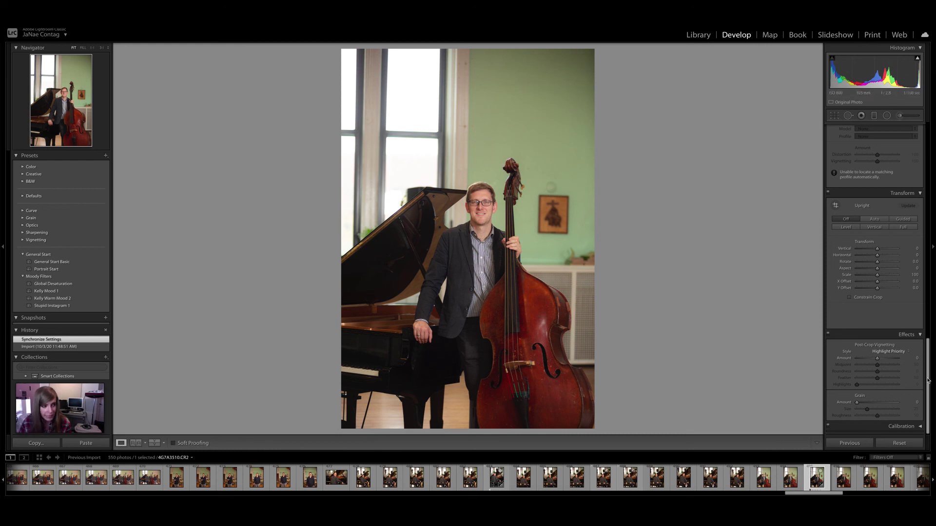
drag(928, 380, 929, 140)
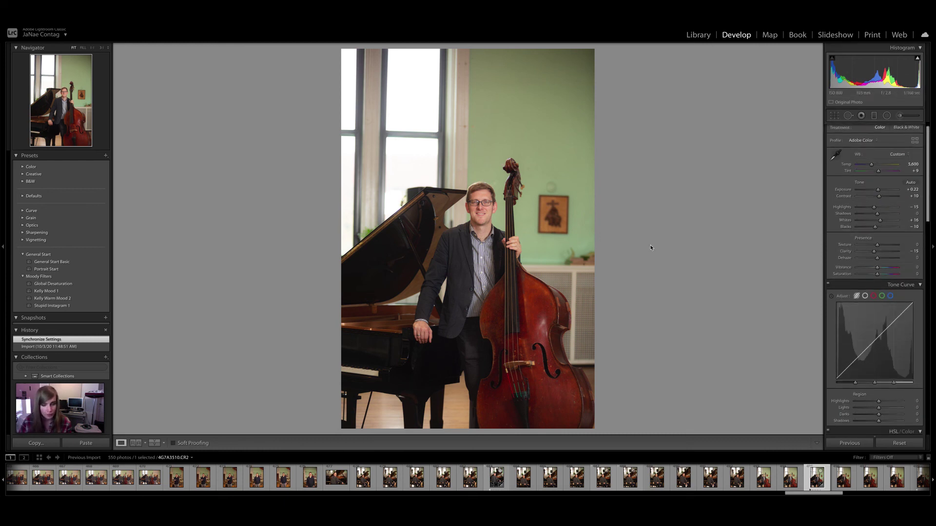
click(154, 443)
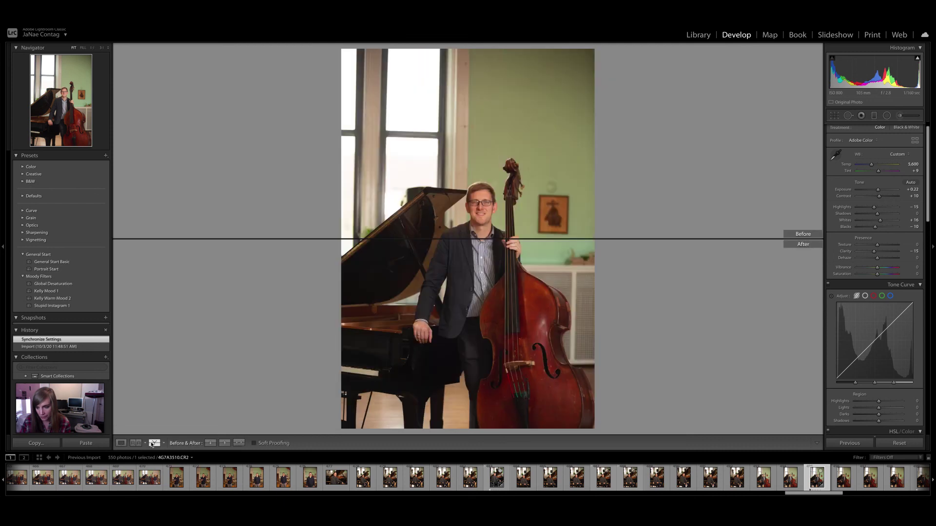
click(152, 443)
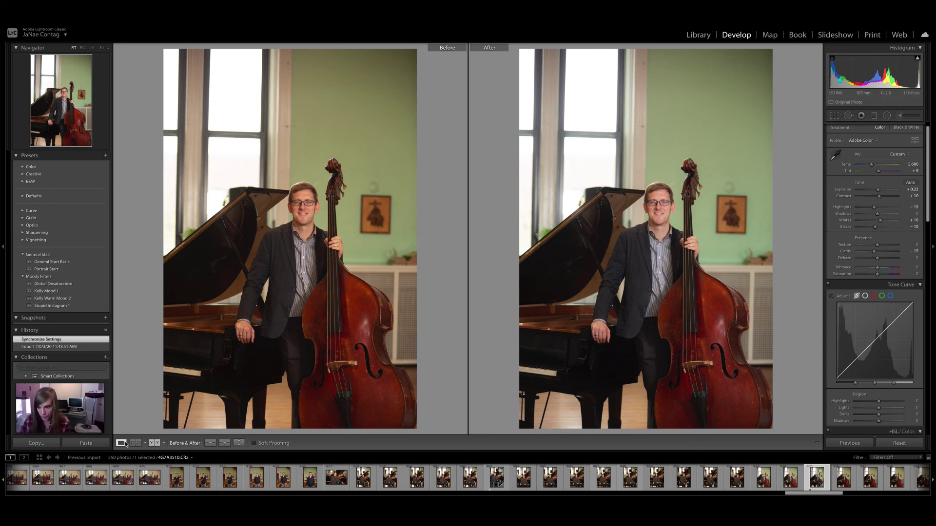
click(124, 443)
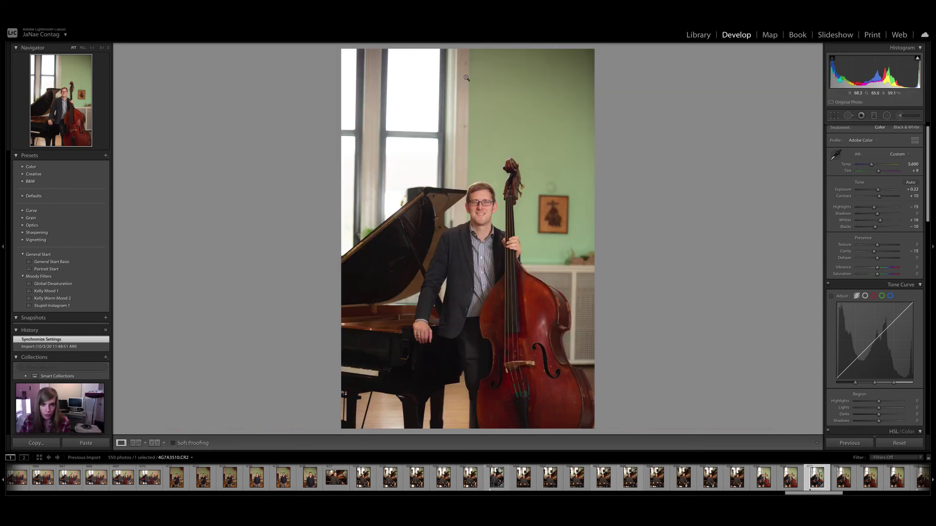
- Straighten the double bass portrait by rotating the crop to an angle of -0.81
drag(928, 194, 930, 361)
key(r)
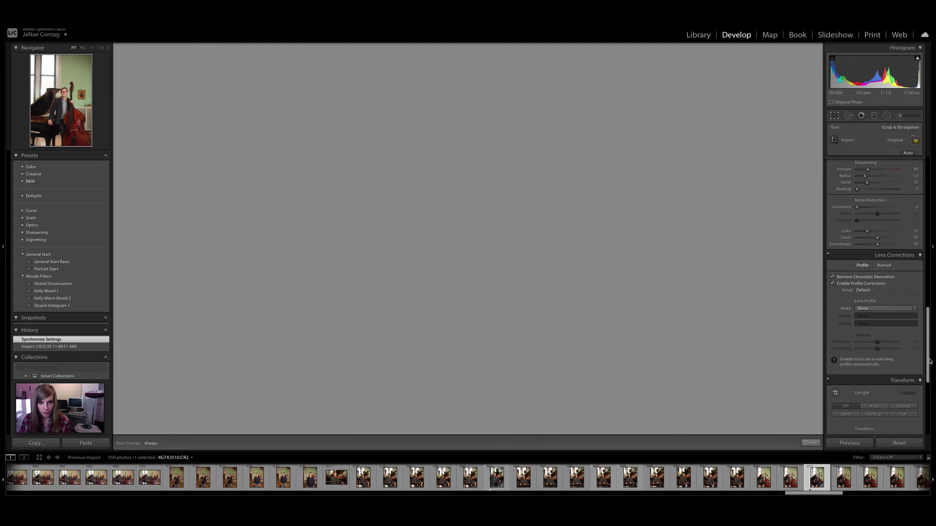
drag(929, 328, 928, 375)
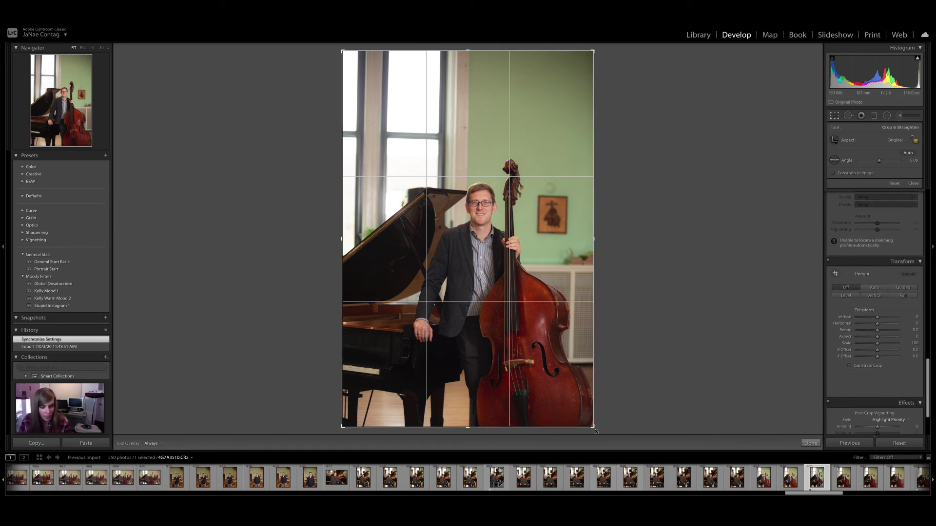
drag(595, 432, 595, 431)
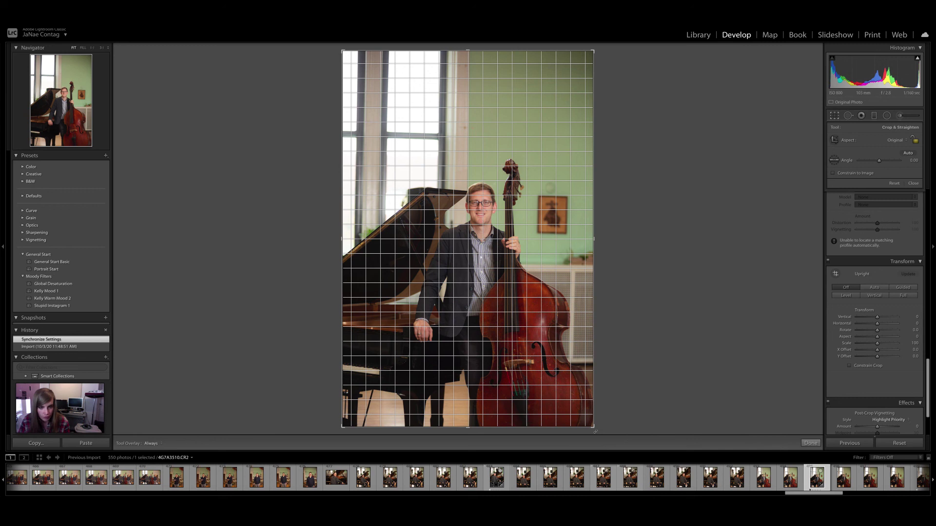
drag(596, 432, 598, 431)
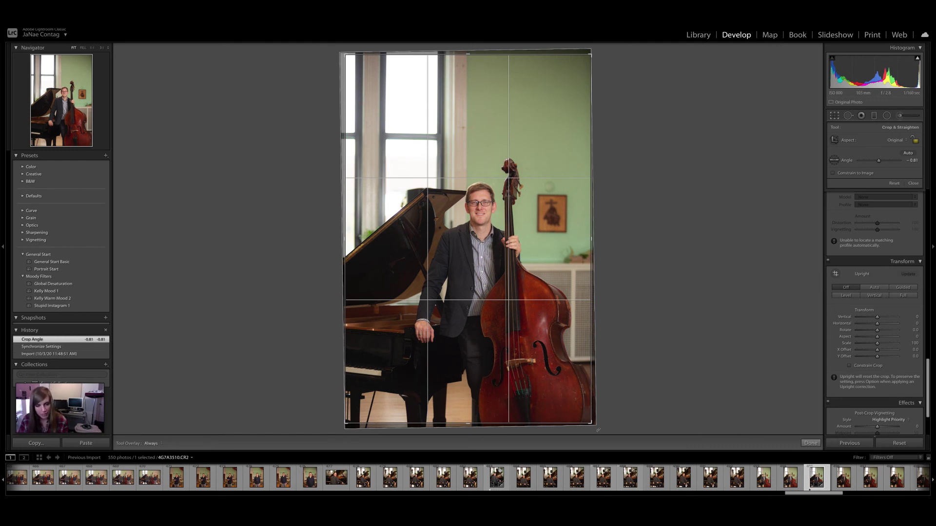
key(Return)
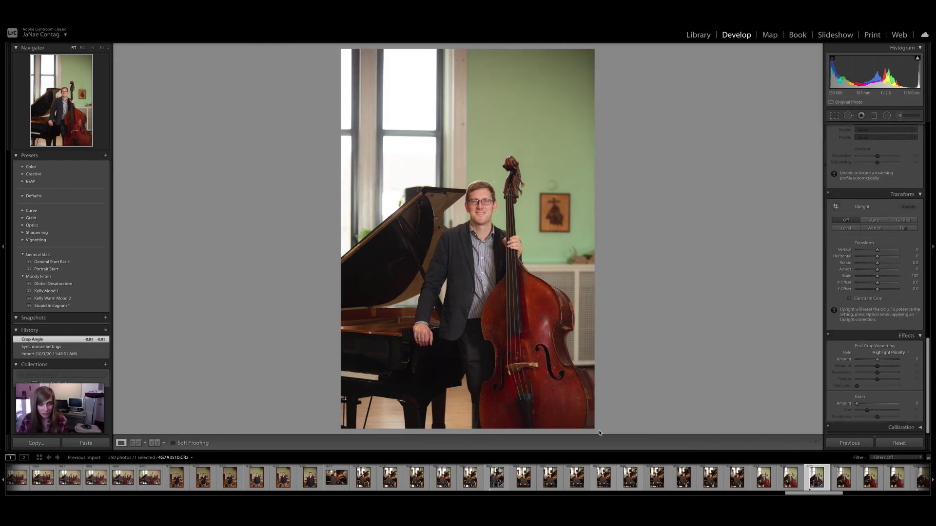
- Crop the double bass portrait tighter from its upper-left corner, keeping the aspect ratio, and shift the photo slightly right within the frame
key(r)
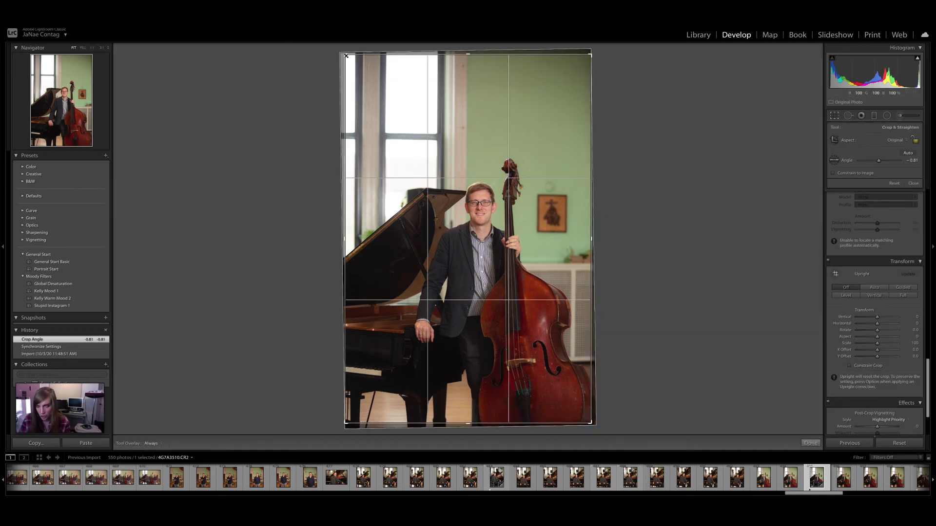
drag(346, 56, 356, 82)
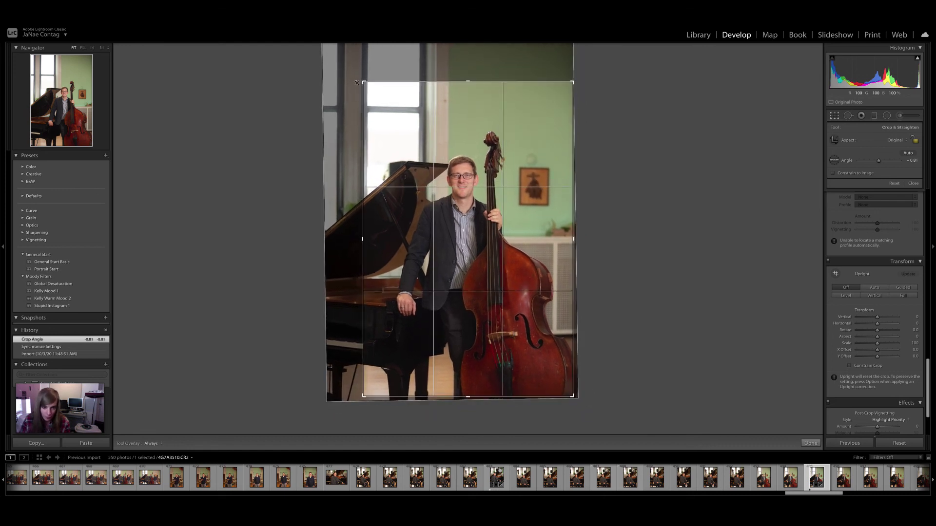
drag(468, 244, 474, 245)
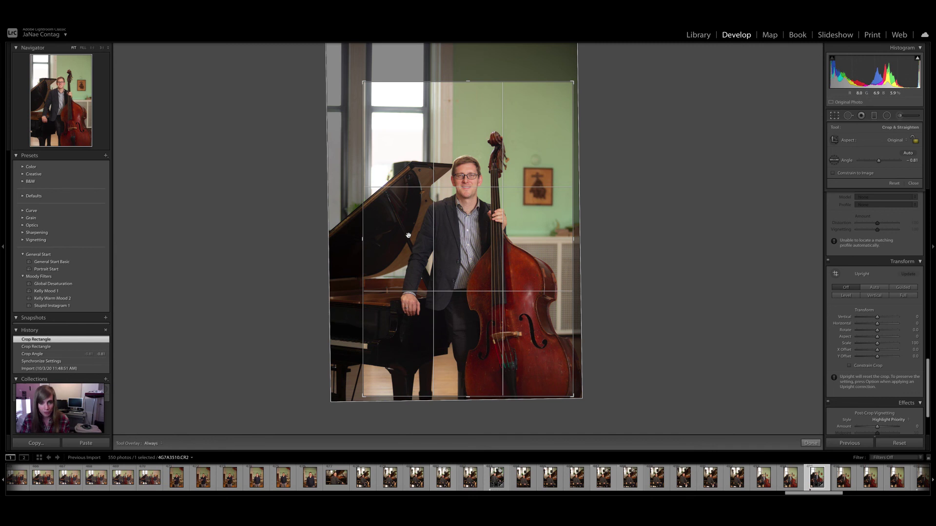
key(Return)
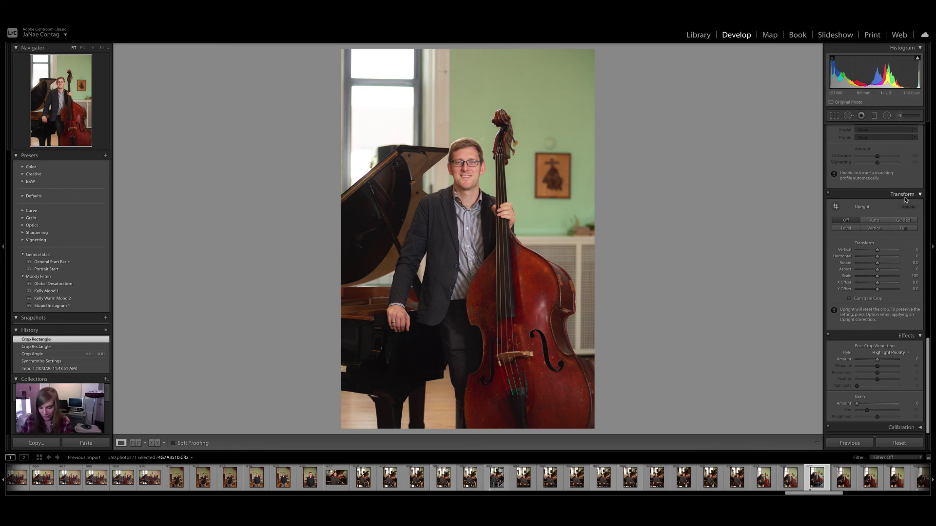
- Add a Burn Highlights (Intense) graduated filter diagonally from the upper-left window of the double bass portrait and set its Highlights to -48
key(m)
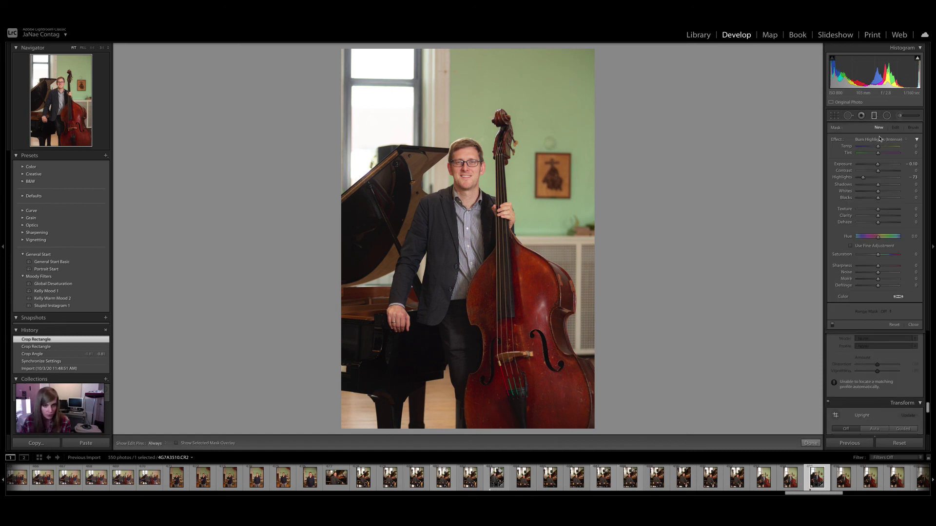
drag(319, 61, 537, 191)
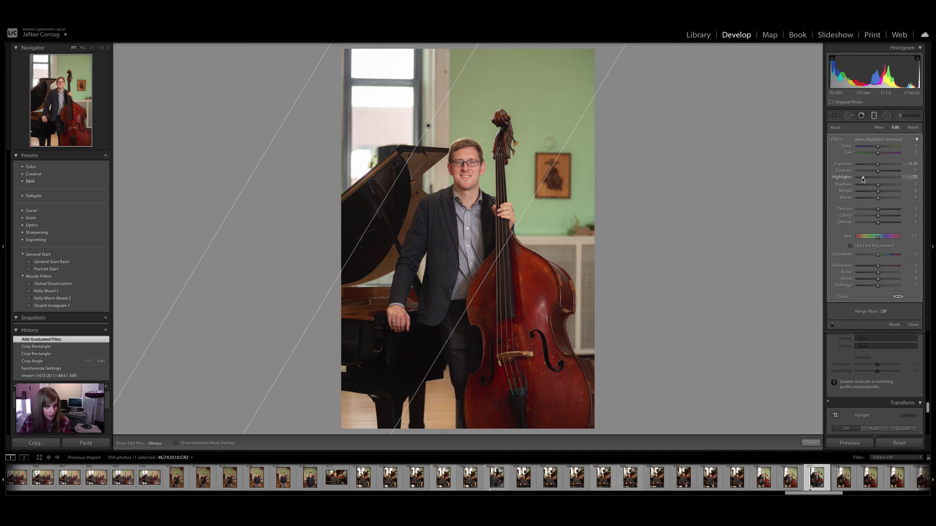
drag(868, 180, 868, 178)
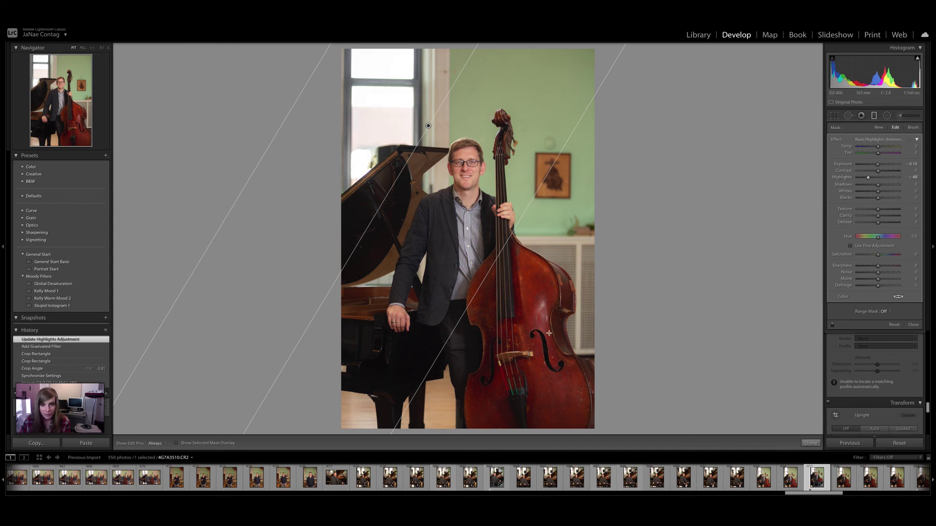
- Add a second Burn Highlights (Intense) graduated filter diagonally inward from the double bass portrait's lower-left corner
key(m)
key(m)
drag(338, 416, 453, 310)
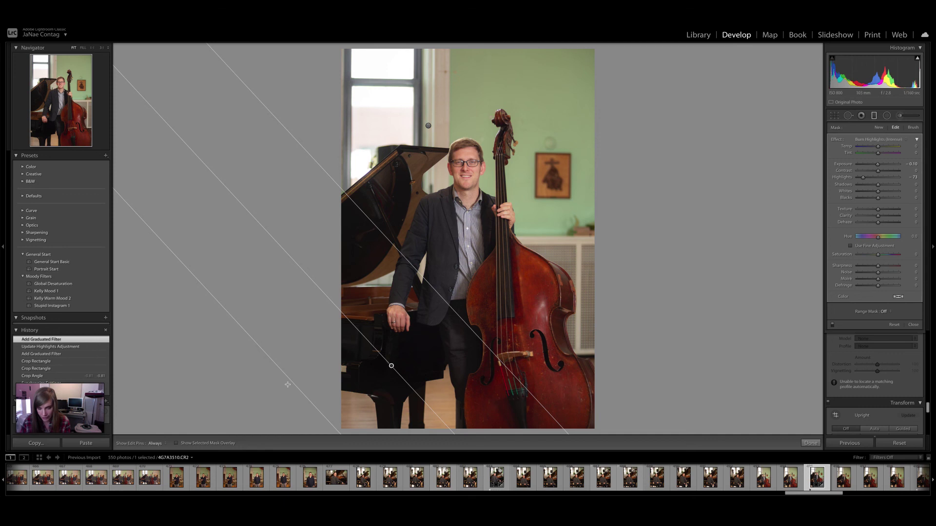
key(m)
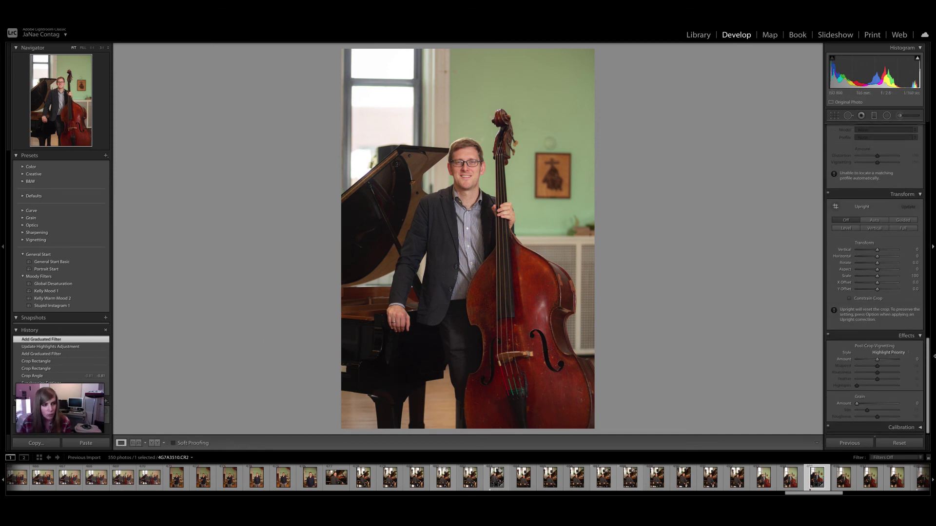
- Browse the neighbouring unedited double bass shots and compare them with the edited portrait
drag(931, 359, 930, 268)
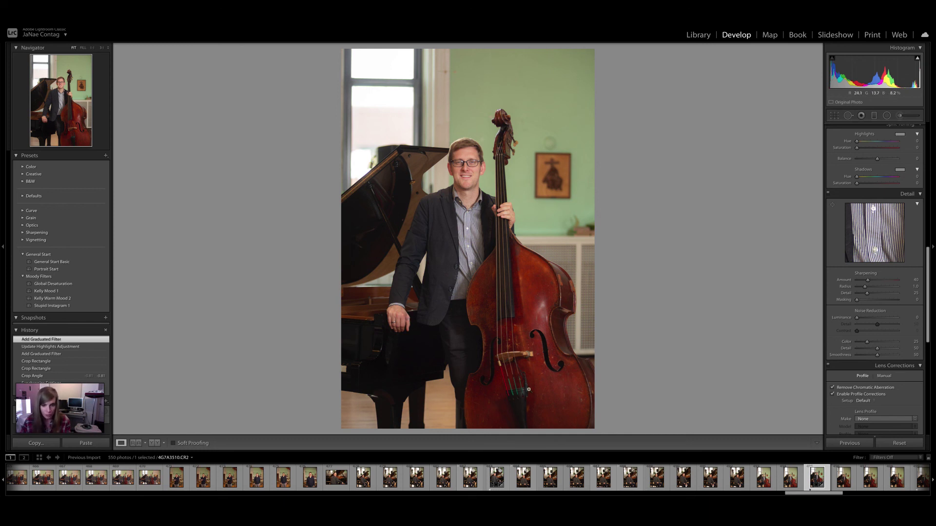
drag(795, 494, 821, 494)
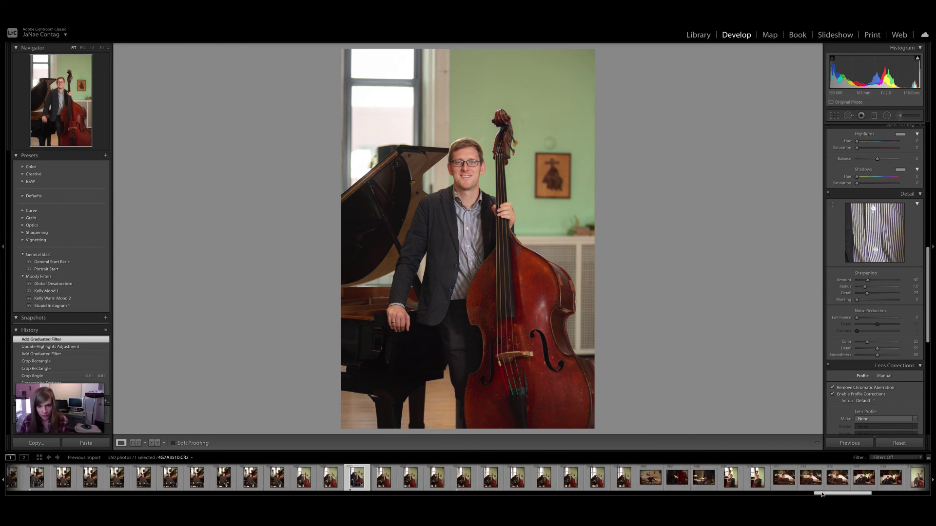
key(Left)
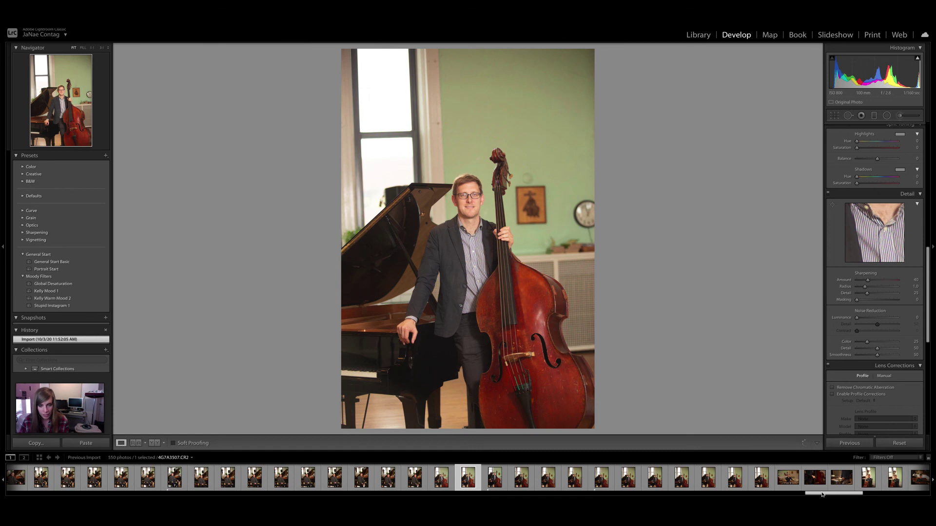
key(Left)
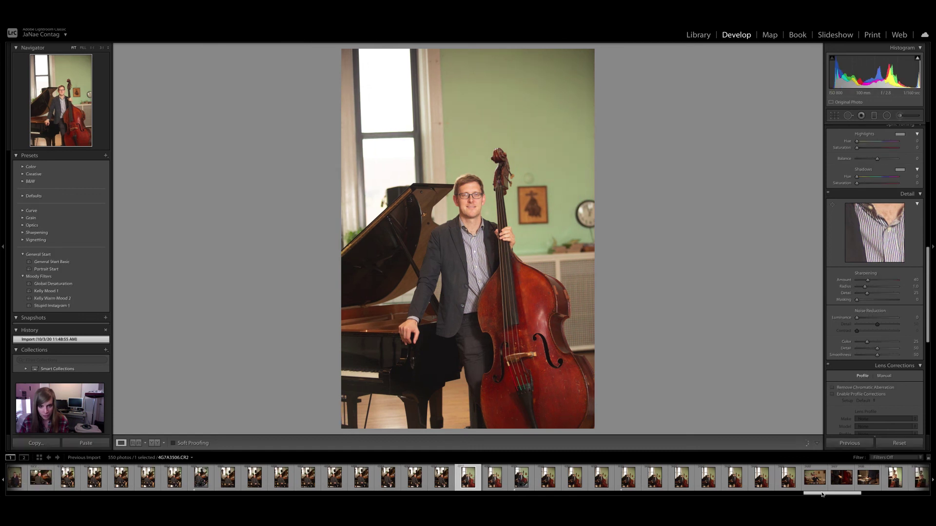
key(Right)
key(Right)
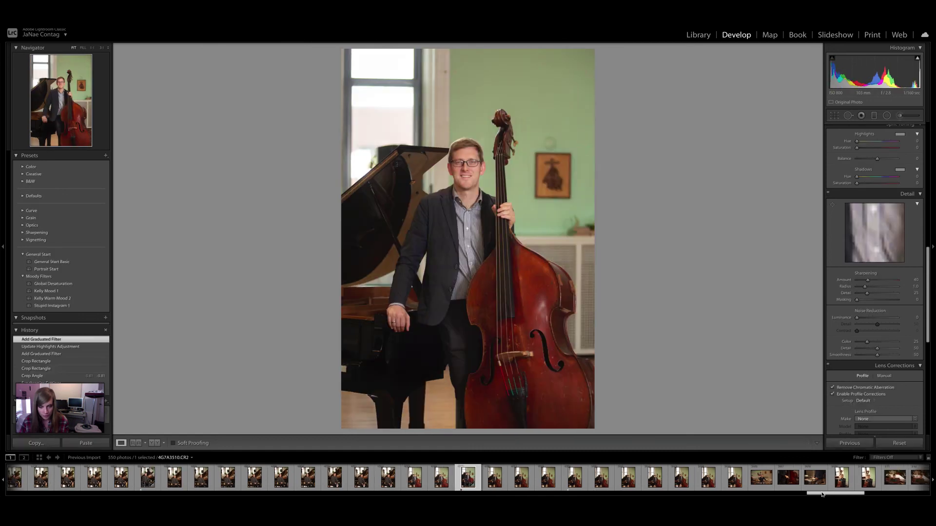
key(Right)
key(Right)
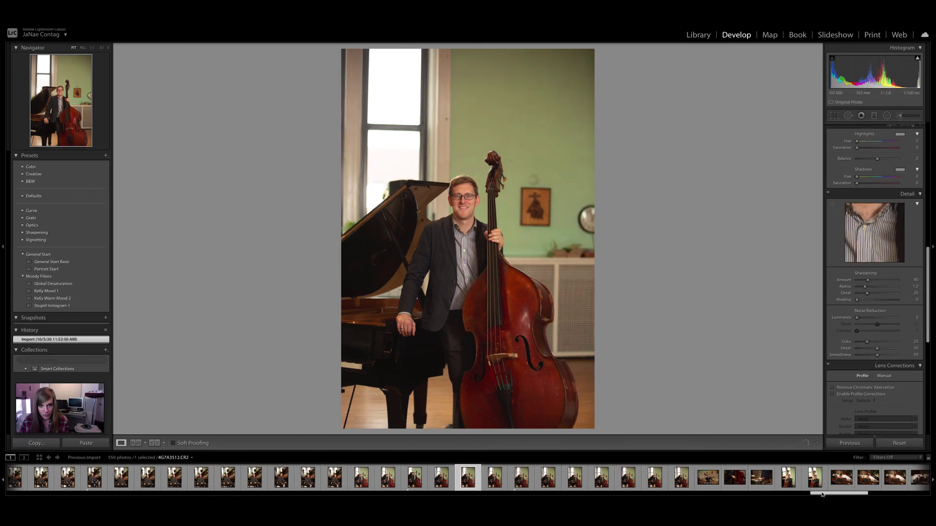
key(Right)
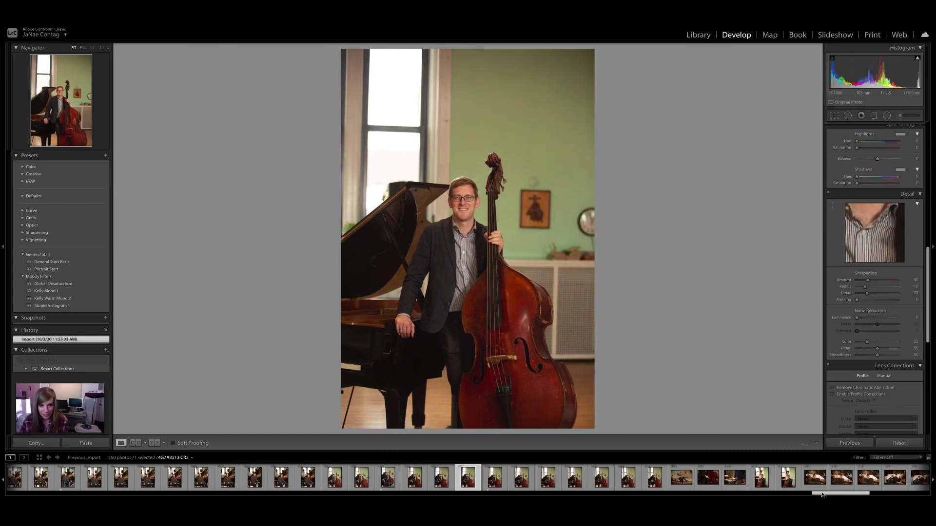
key(Right)
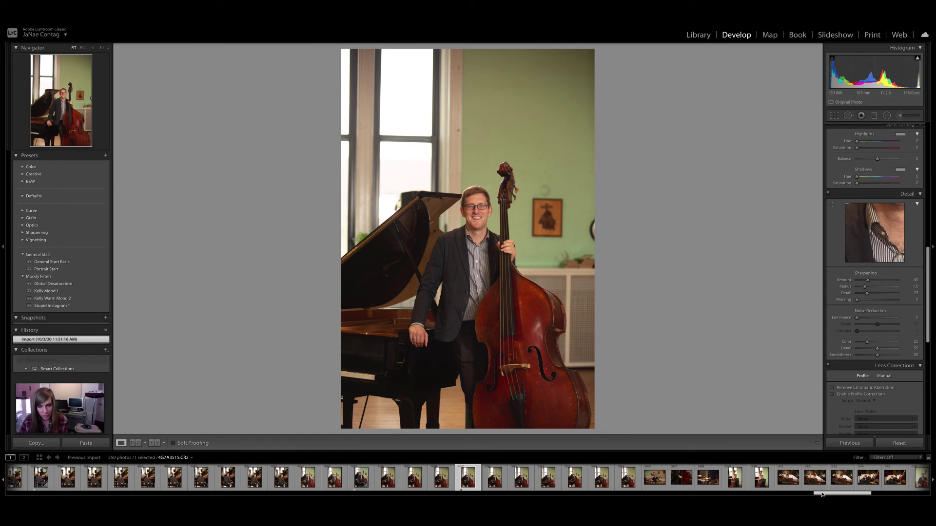
key(Left)
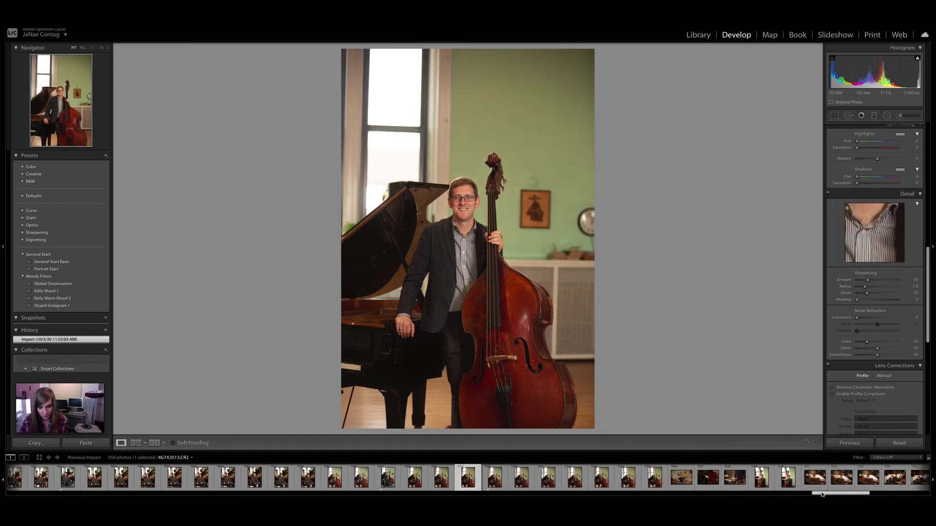
key(Left)
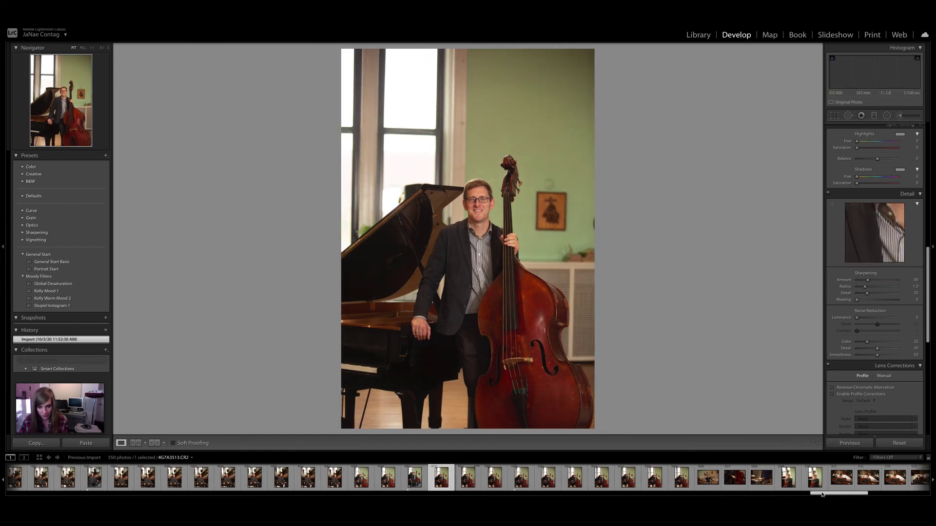
key(Left)
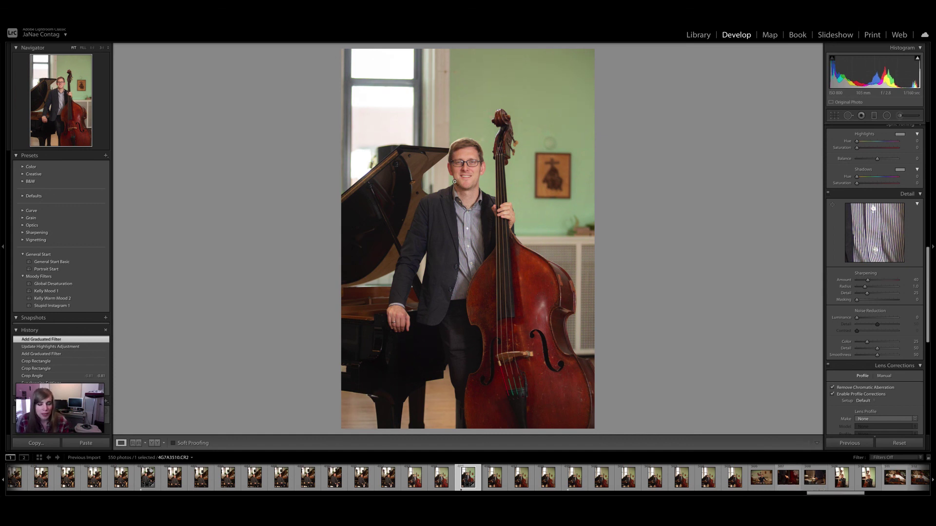
- Try a Vertical transform of -4 and undo it, and add a post-crop vignette with Amount -17 and Midpoint 37
drag(928, 264, 929, 376)
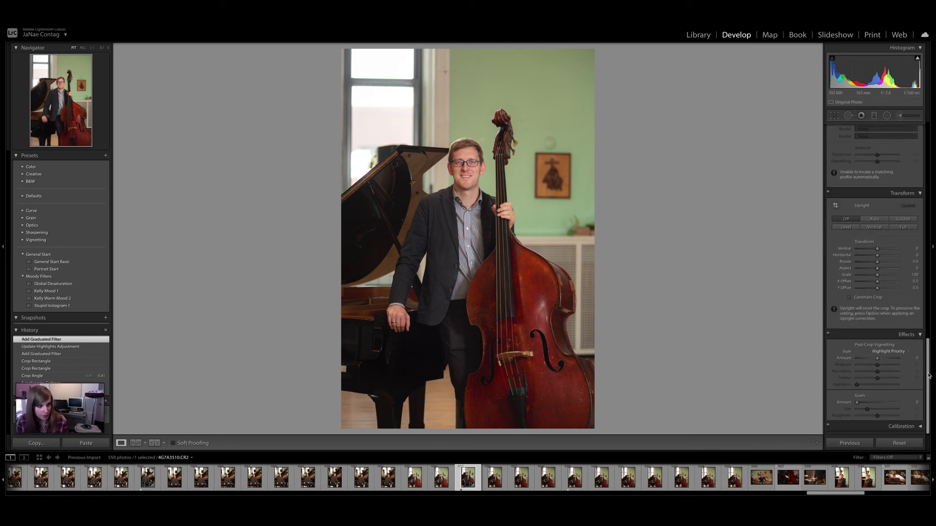
drag(877, 249, 876, 252)
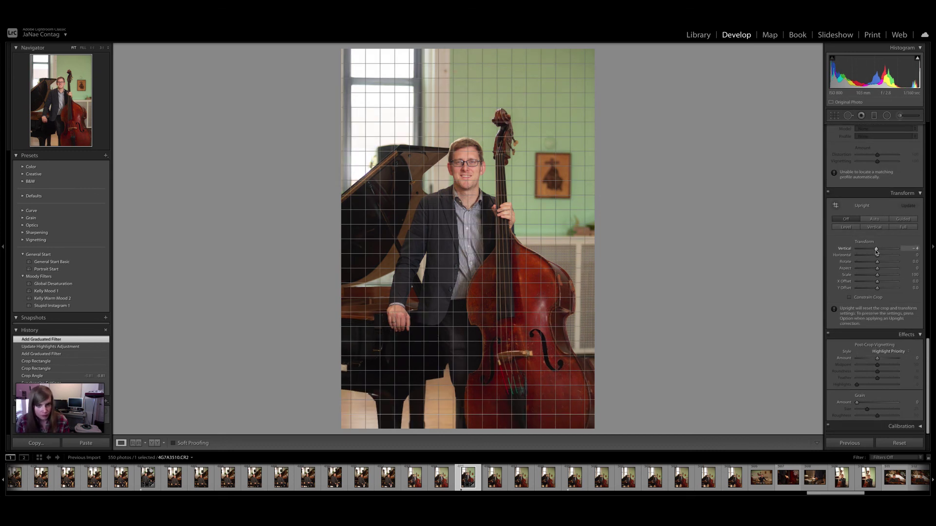
key(super+z)
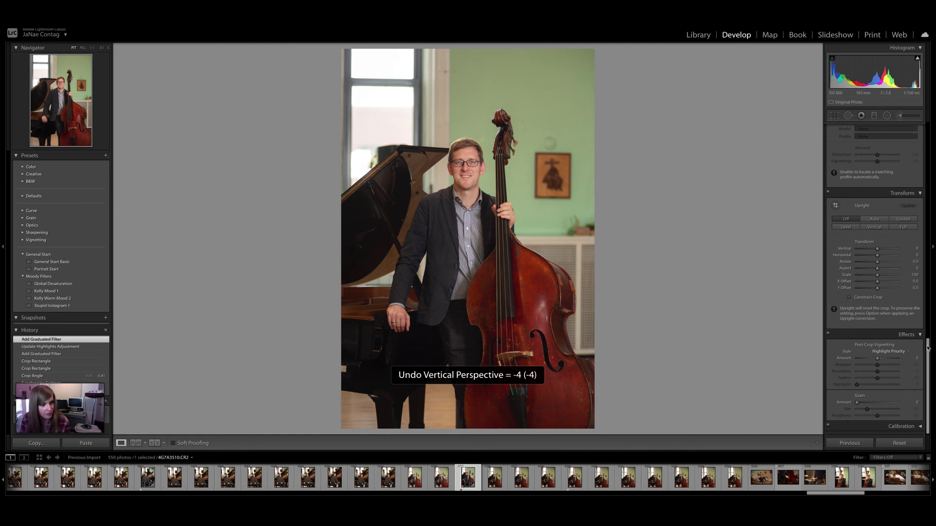
mouse_move(877, 359)
mouse_down()
mouse_move(876, 368)
mouse_move(874, 359)
mouse_up()
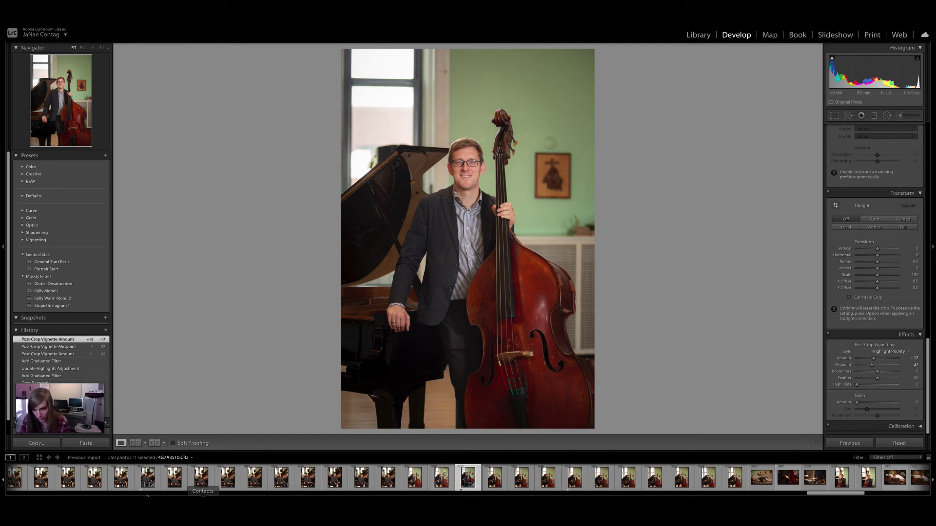
- Select the edited piano portrait and filter the filmstrip to rated photos only
click(147, 479)
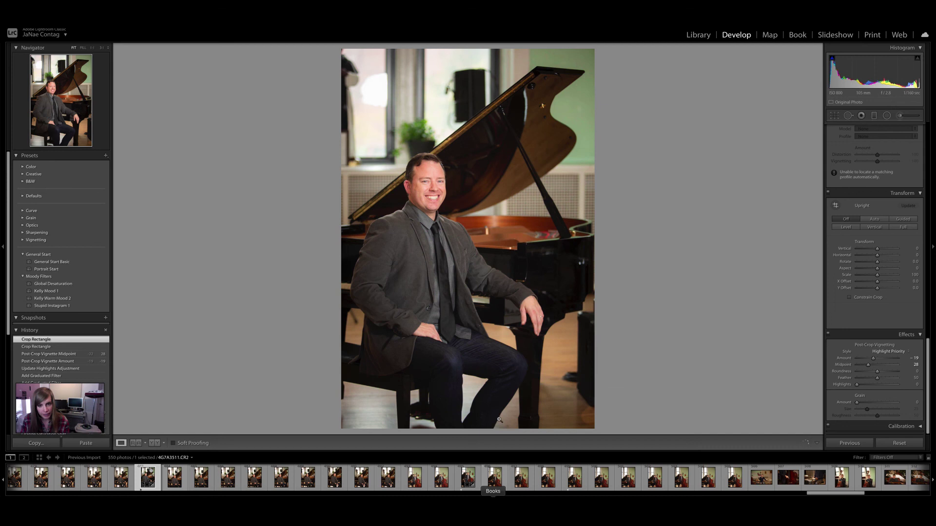
click(895, 460)
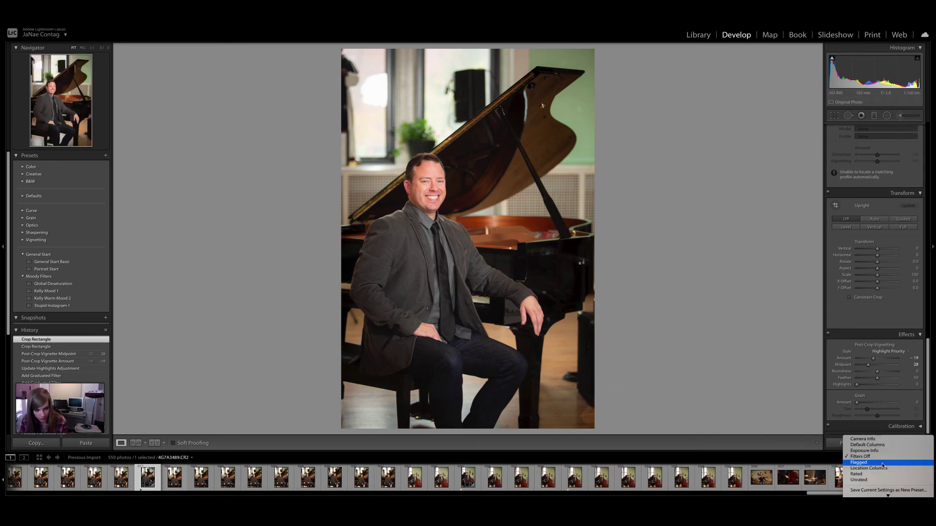
click(871, 474)
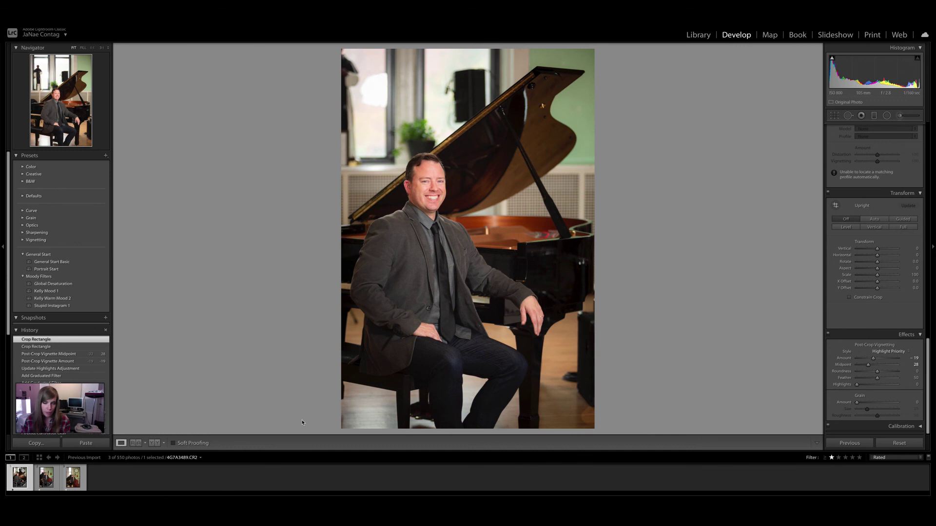
- Zoom in on the pianist's face and set up an Adjustment Brush with the Teeth Whitening effect, reducing its size to 5
click(410, 196)
drag(409, 204, 435, 238)
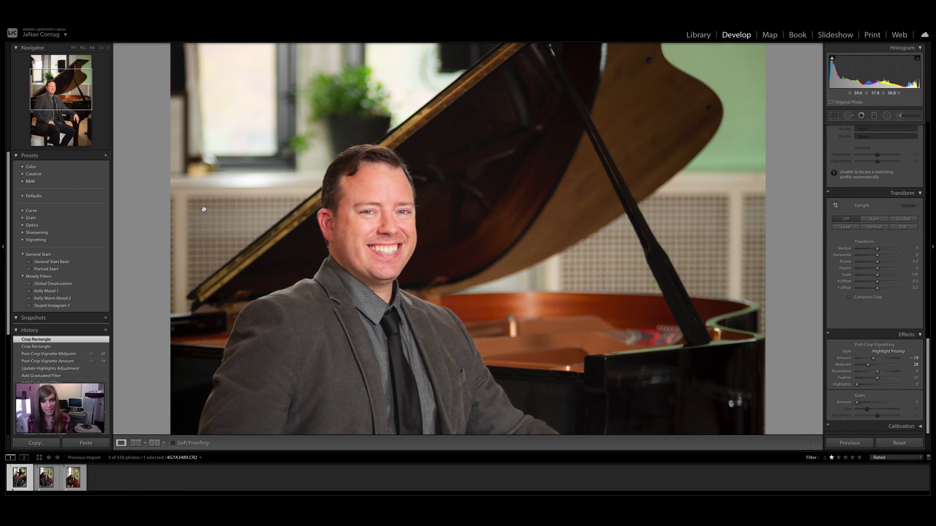
drag(926, 365, 916, 130)
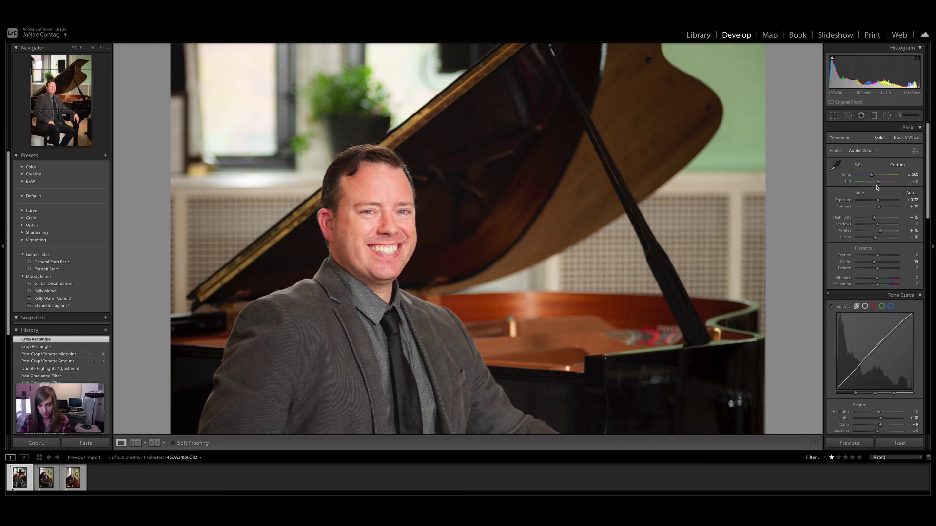
key(k)
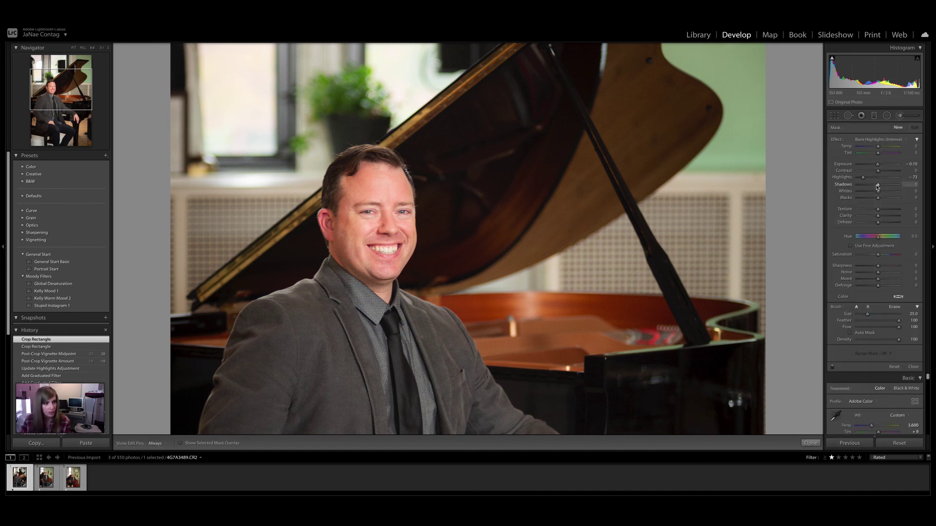
click(876, 141)
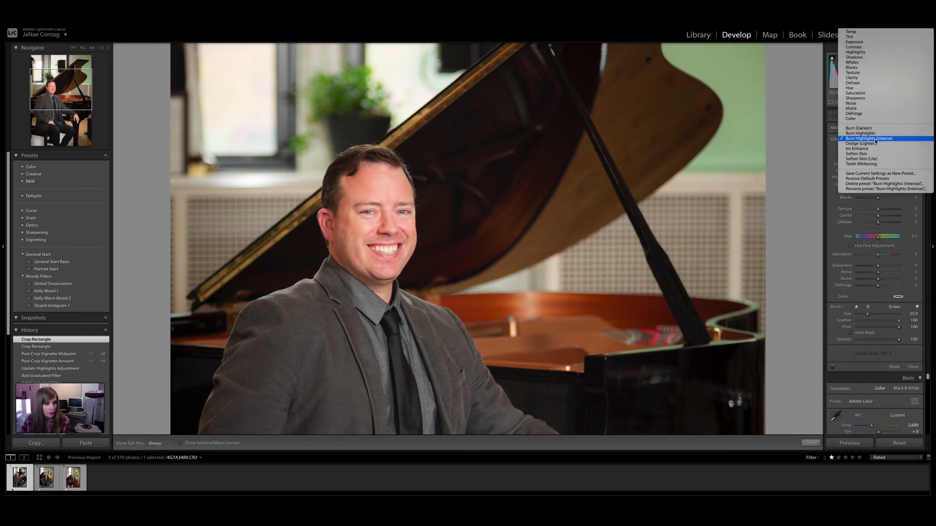
click(870, 165)
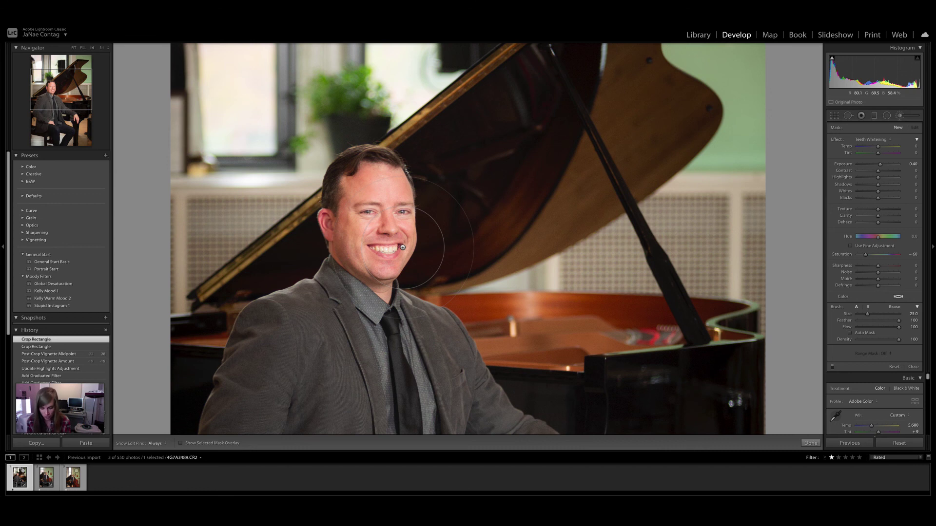
scroll(403, 247, down, 9)
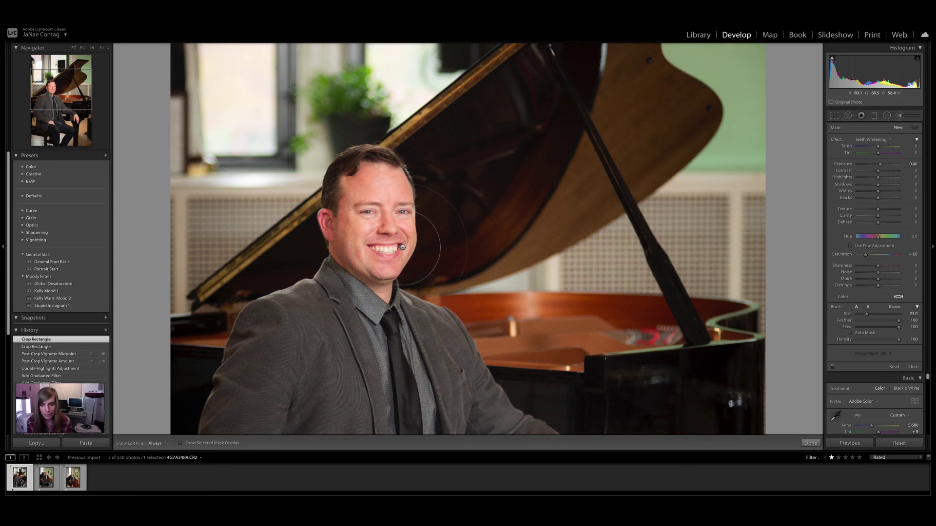
scroll(402, 248, down, 7)
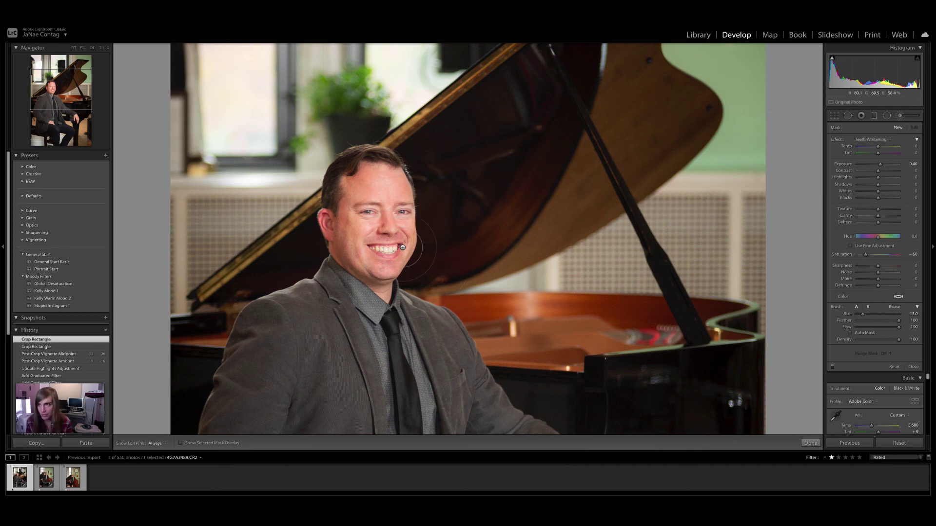
scroll(402, 247, down, 6)
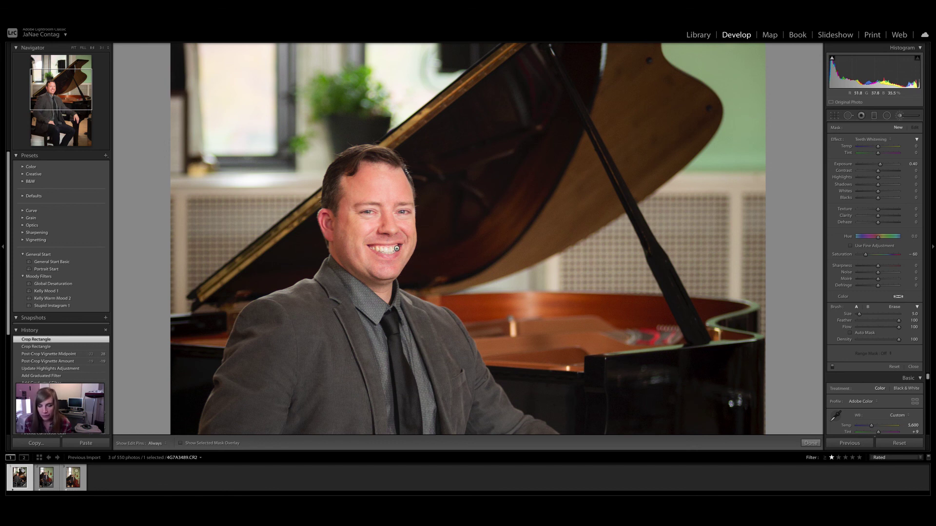
- Try to whiten the pianist's teeth with a size 1 brush stroke at Density 100, and undo the stroke
key(h)
drag(378, 249, 390, 250)
key(h)
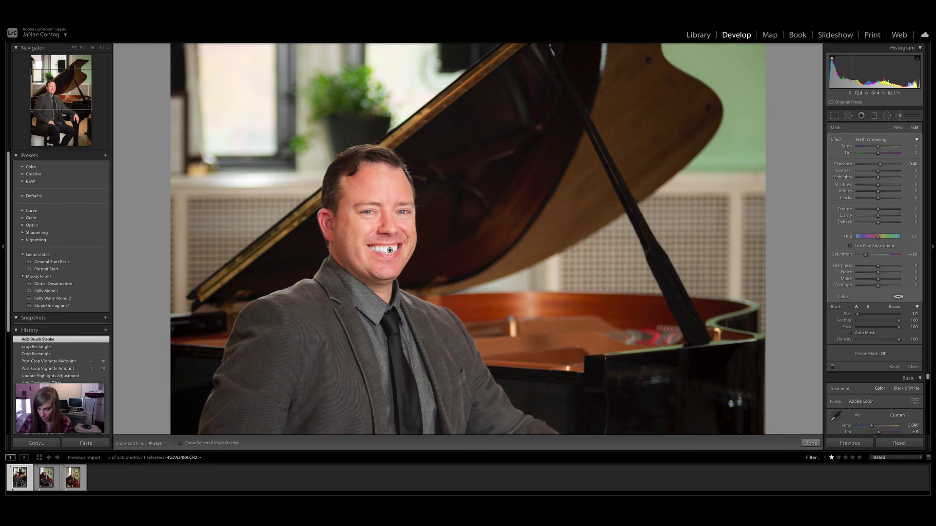
key(ctrl+z)
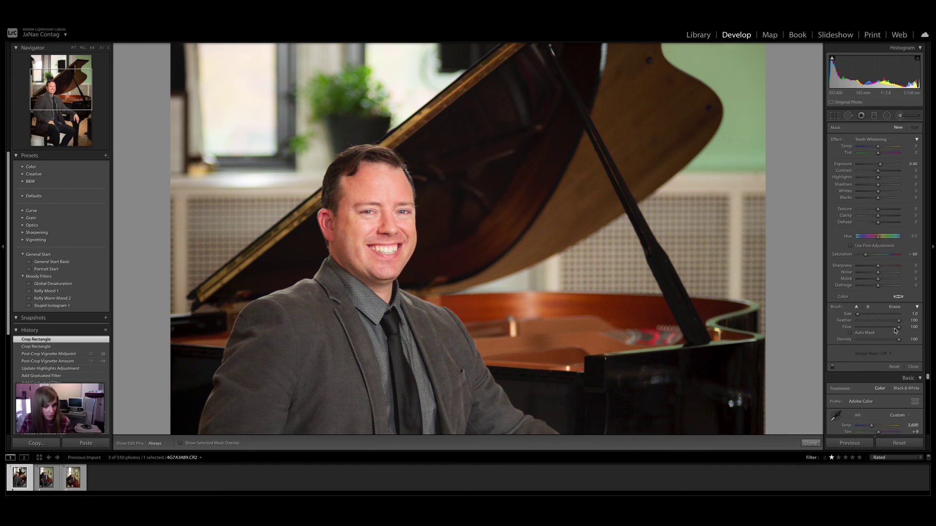
- Lower the Teeth Whitening brush's Density to 67 and whiten the pianist's teeth with a size 1 stroke
drag(901, 343, 885, 343)
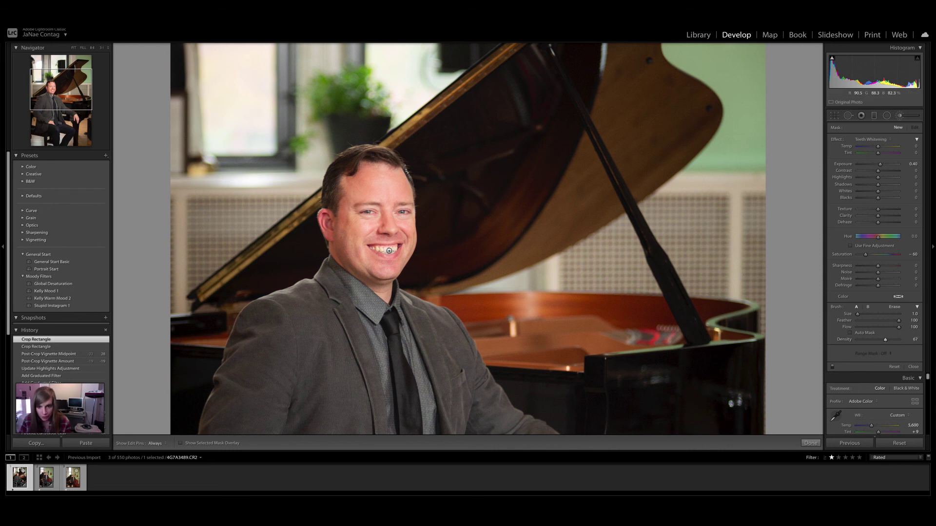
key(h)
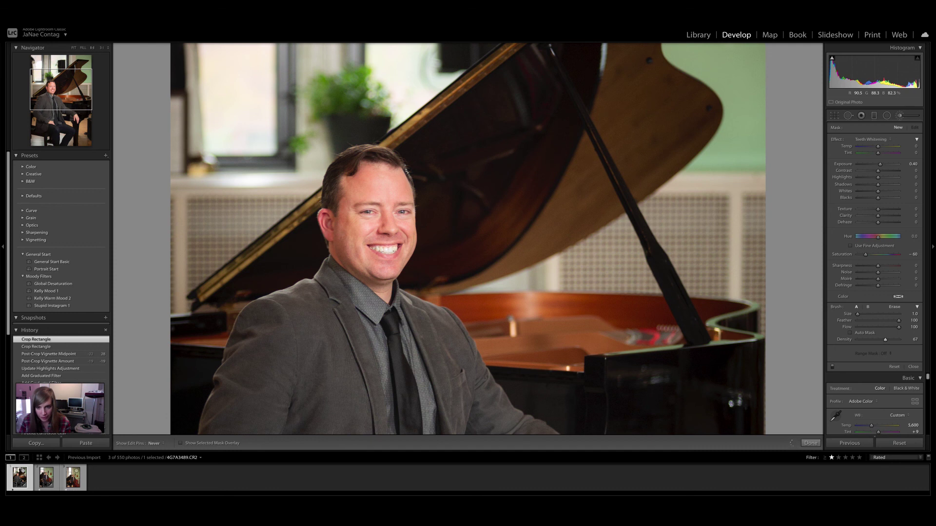
click(389, 251)
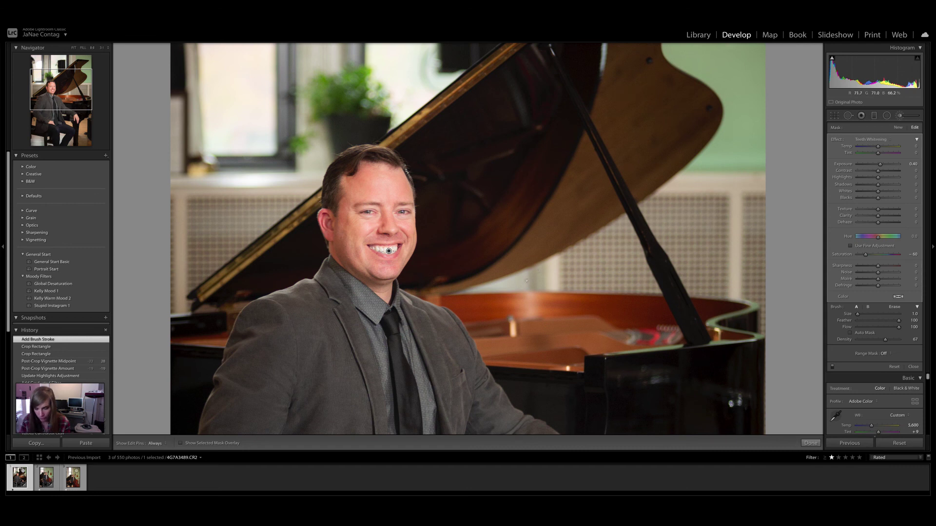
key(k)
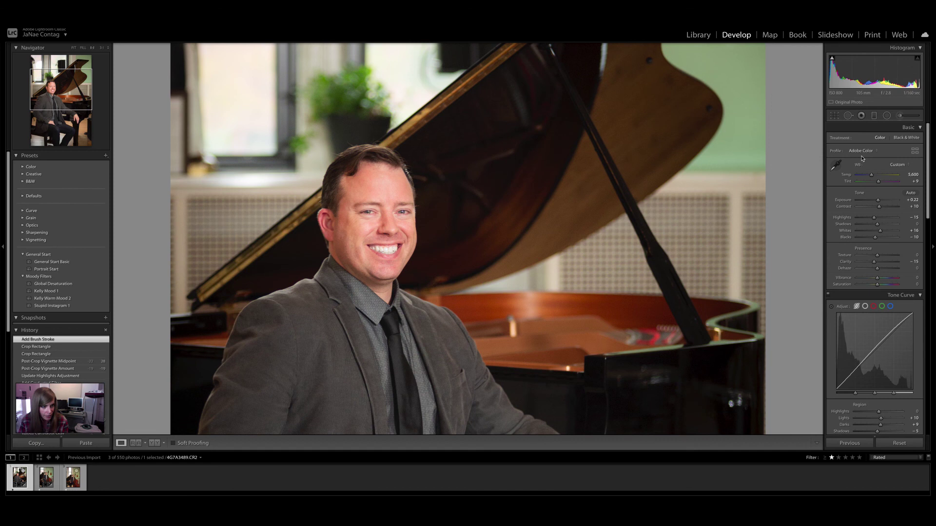
- Start a new Adjustment Brush with the Contrast effect and set its Contrast to 15
key(k)
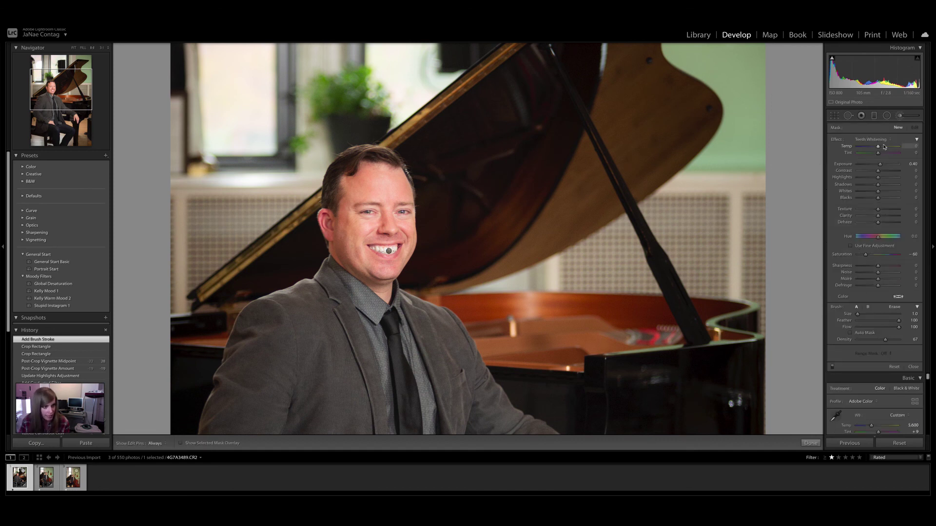
click(880, 141)
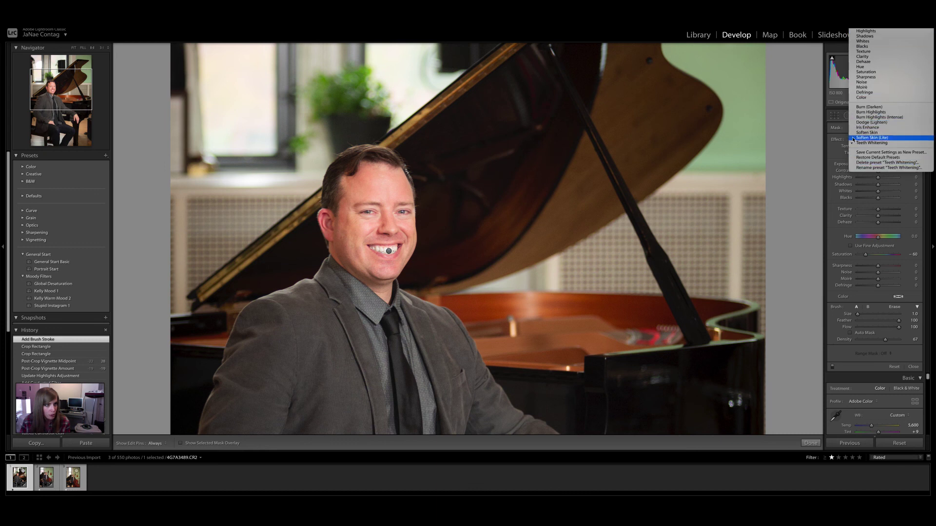
click(864, 30)
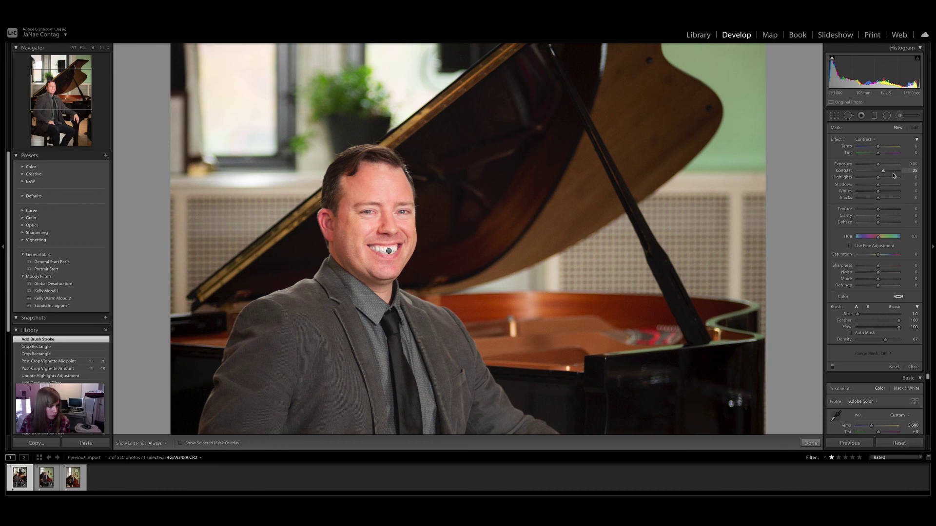
click(909, 171)
text(15)
key(Return)
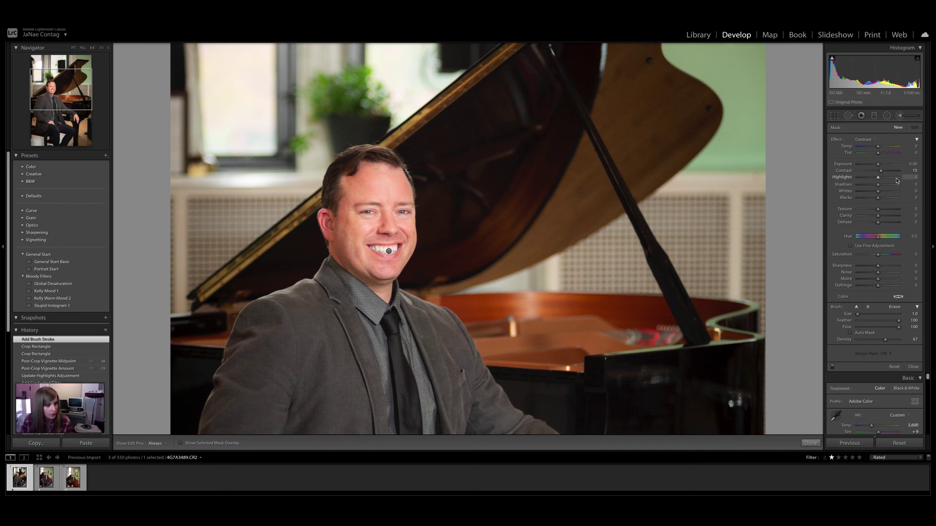
- Set the new brush's Sharpness to 65 and its Exposure to 0.20
click(910, 265)
text(65)
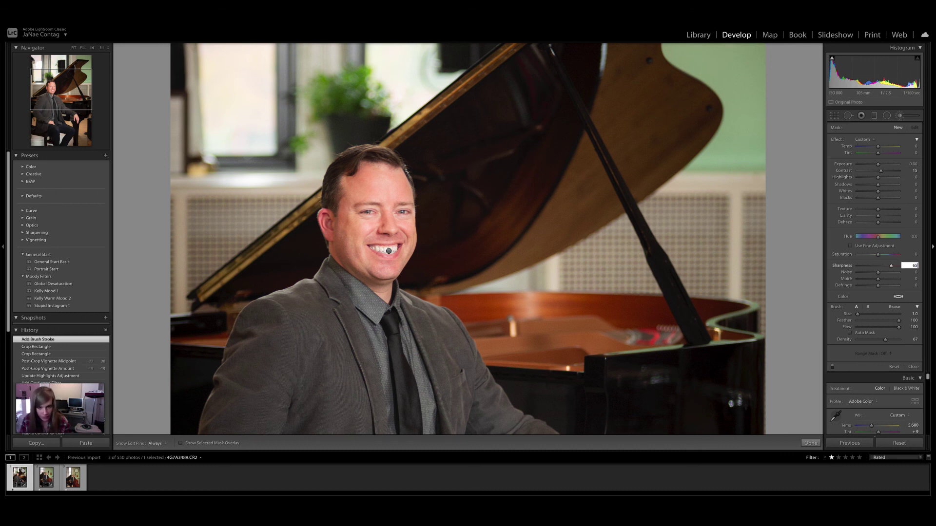
key(Return)
click(912, 164)
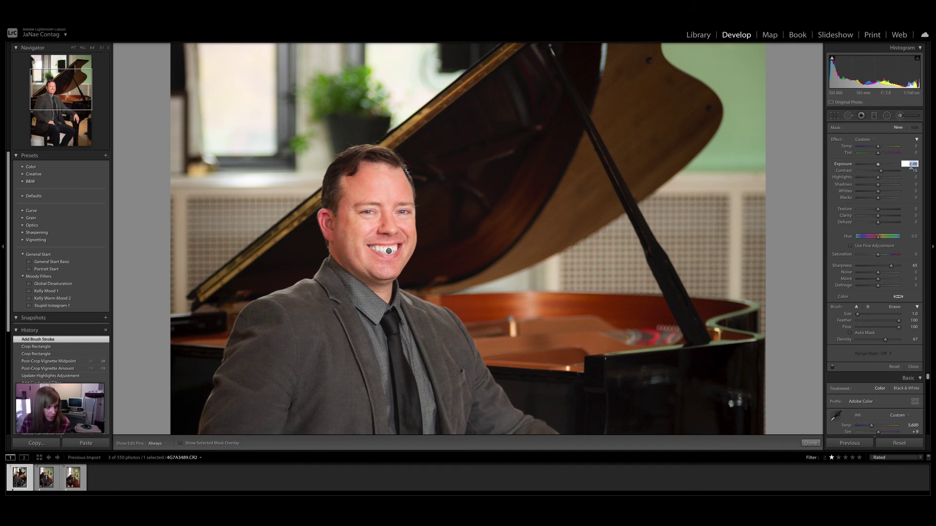
key(BackSpace)
text(.2)
key(Return)
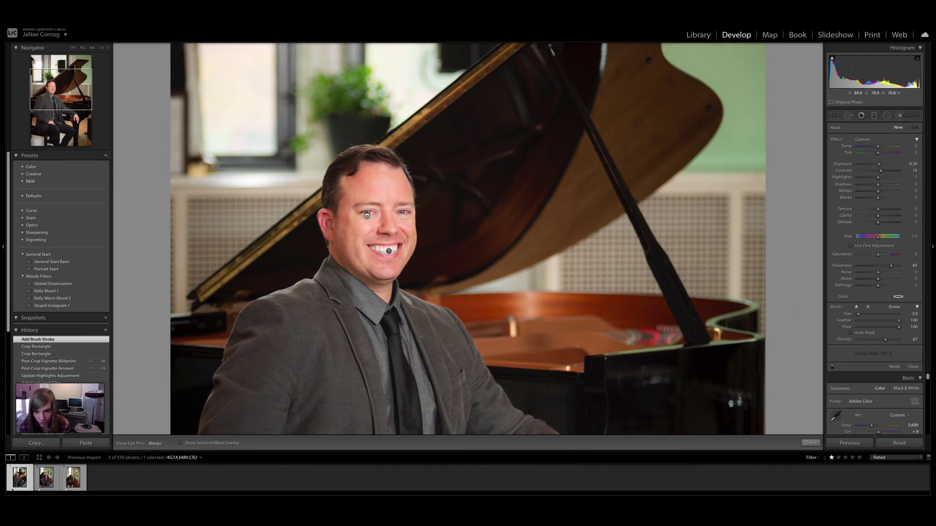
- Brighten and sharpen the pianist's eyes with size 3 Adjustment Brush strokes and close the brush
key(h)
drag(366, 216, 371, 213)
click(389, 251)
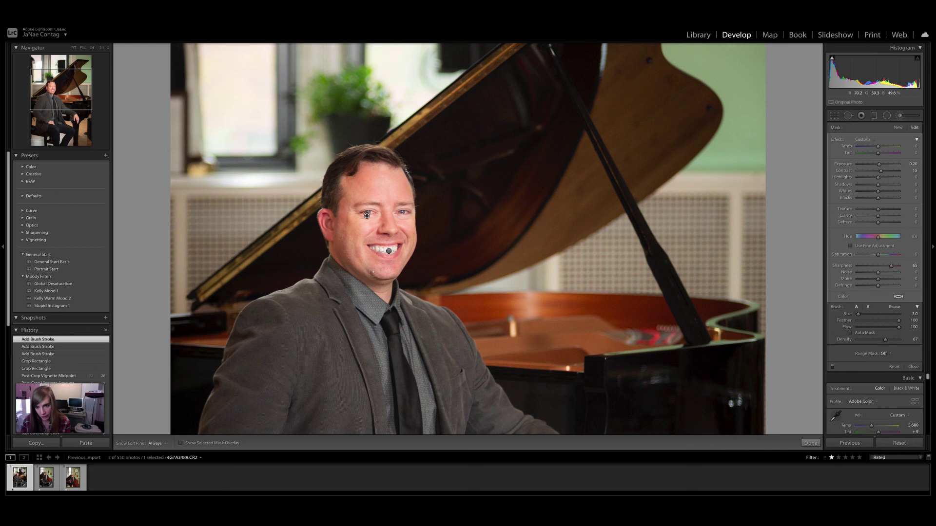
key(k)
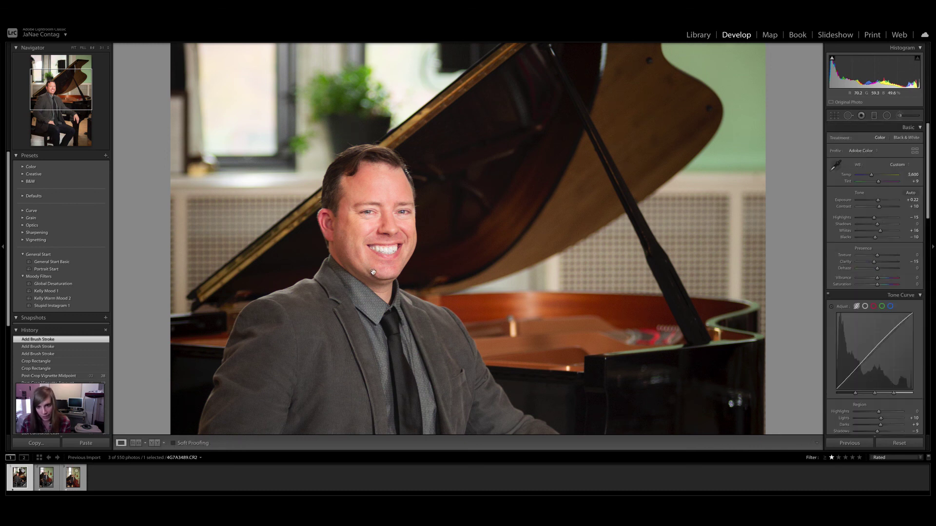
- Compare the whole piano portrait before and after editing, and examine the pianist's face and clothing up close
click(373, 273)
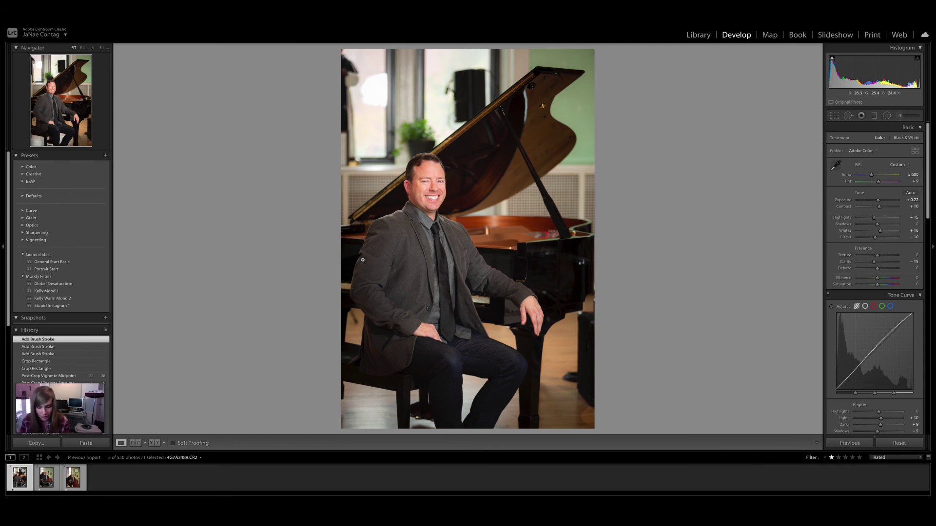
key(backslash)
key(backslash)
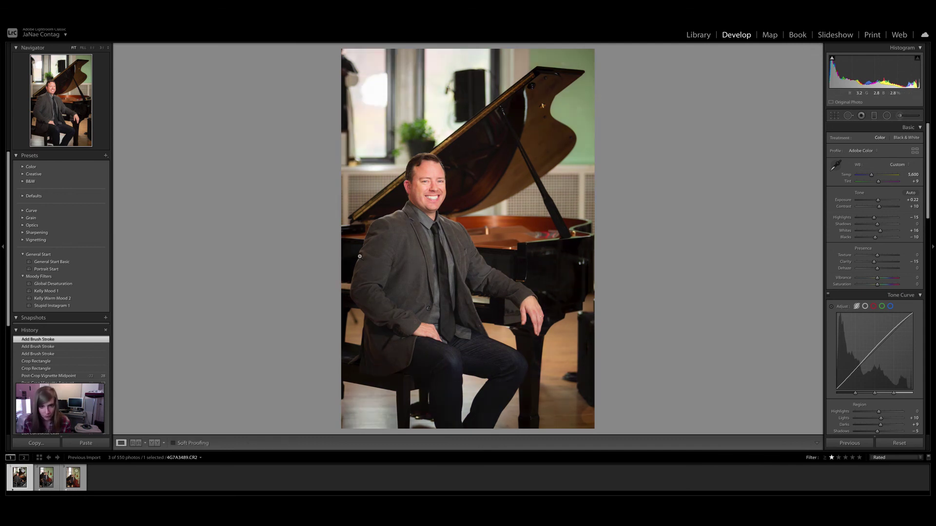
key(backslash)
key(backslash)
click(429, 164)
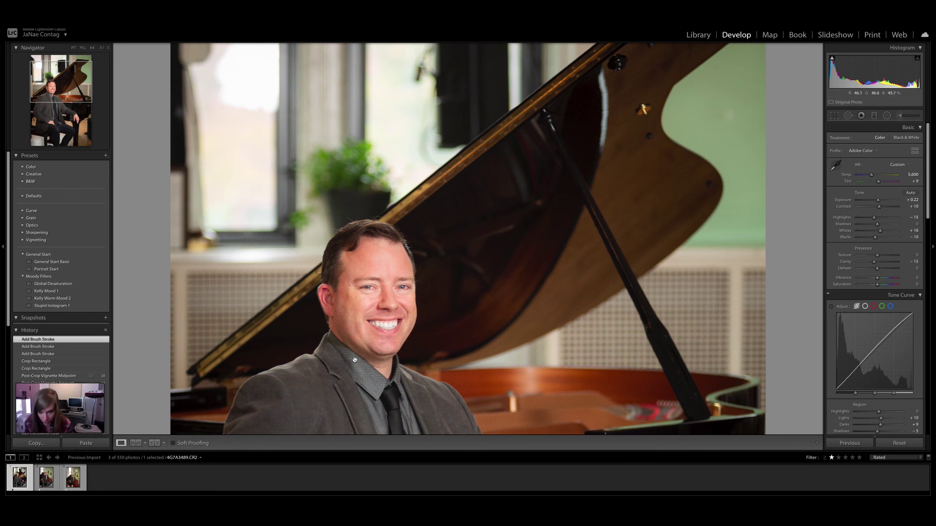
scroll(355, 360, down, 5)
scroll(325, 352, down, 5)
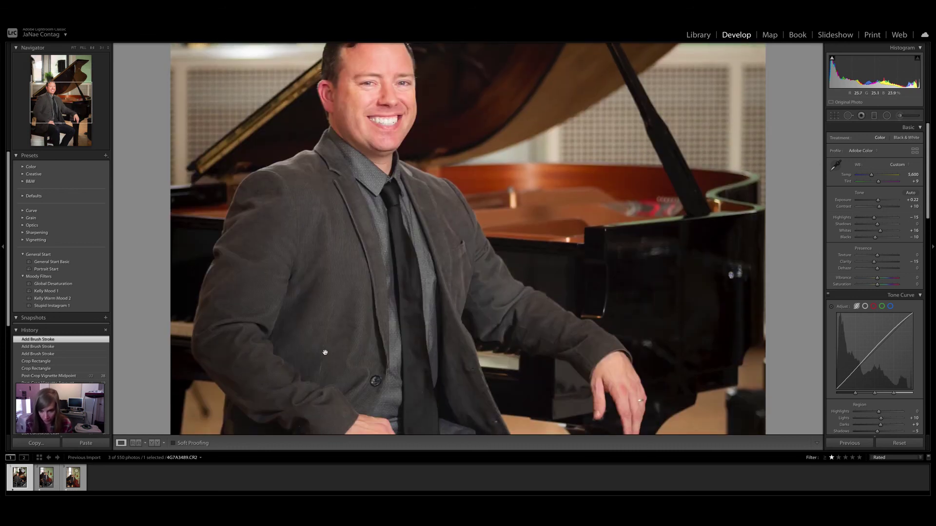
scroll(325, 353, up, 5)
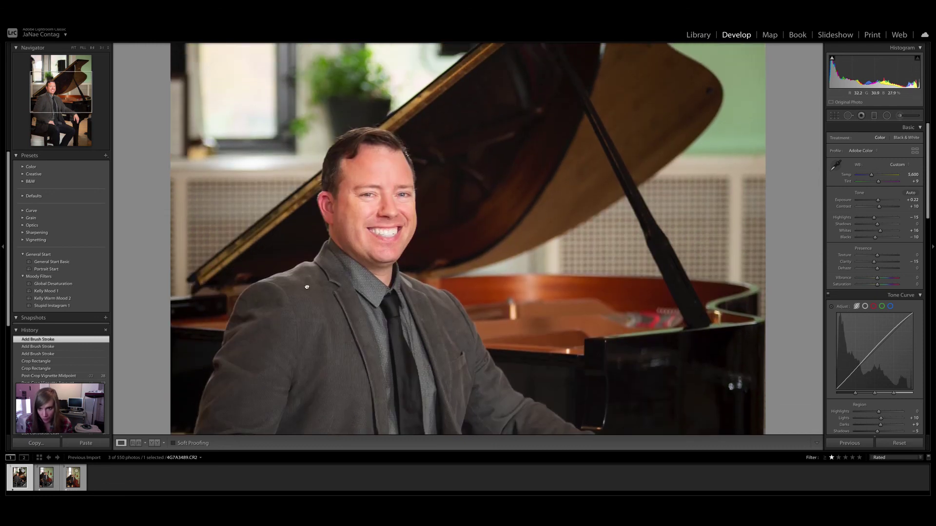
scroll(306, 288, up, 2)
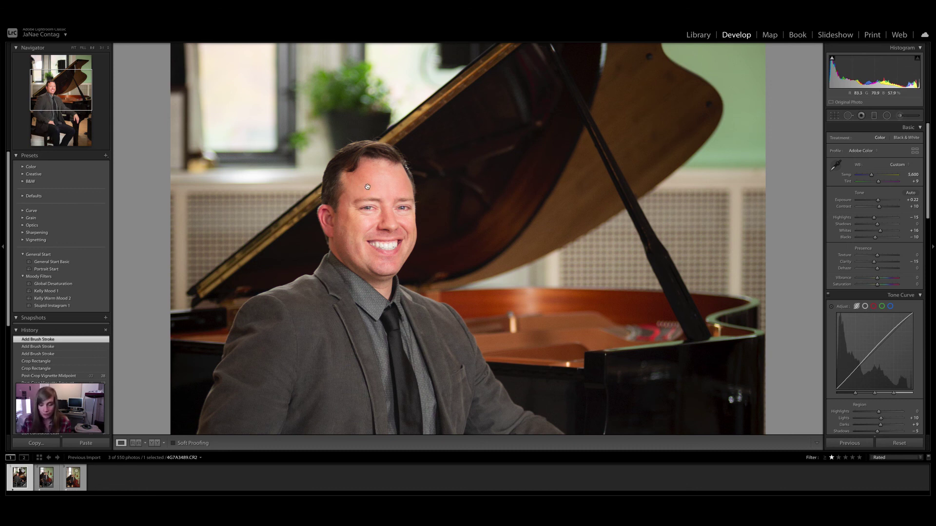
- Heal two spots on the pianist's upper forehead using Spot Removal at size 34
key(q)
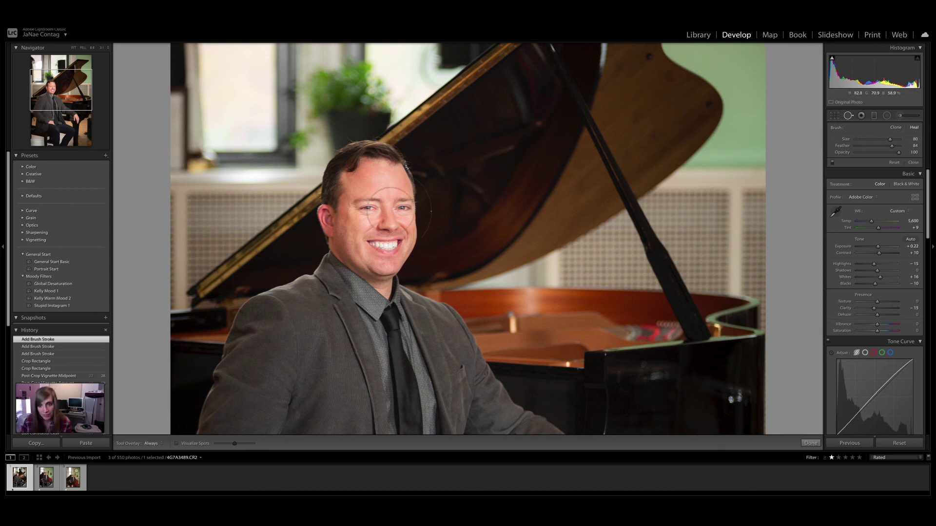
scroll(361, 186, down, 1)
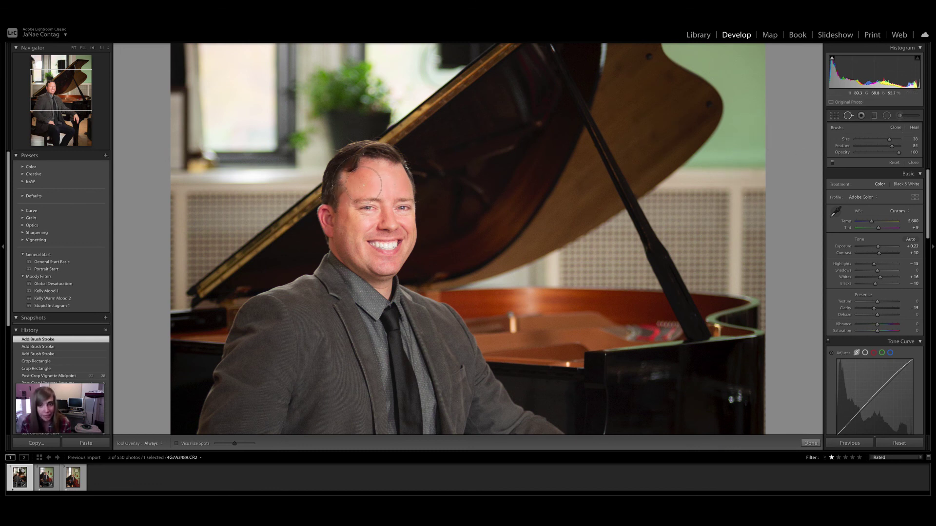
scroll(364, 185, down, 2)
scroll(364, 184, down, 2)
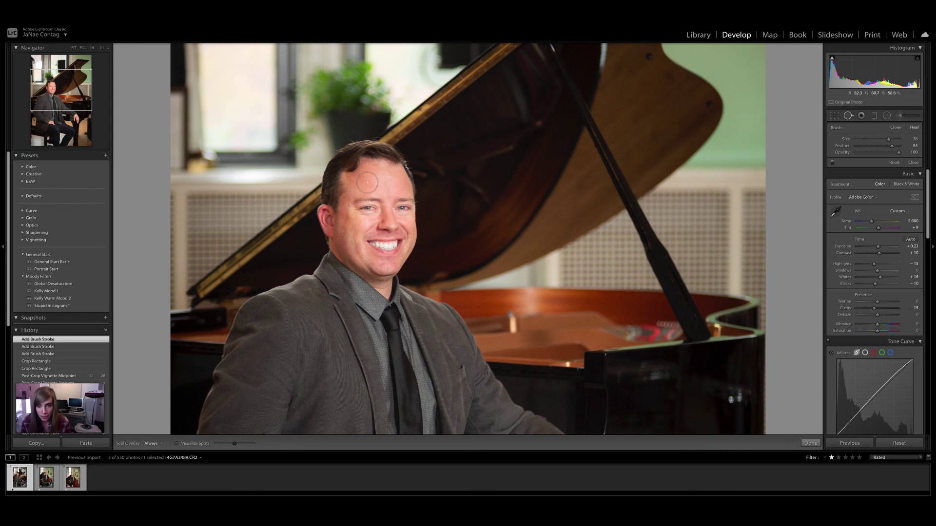
scroll(367, 191, down, 5)
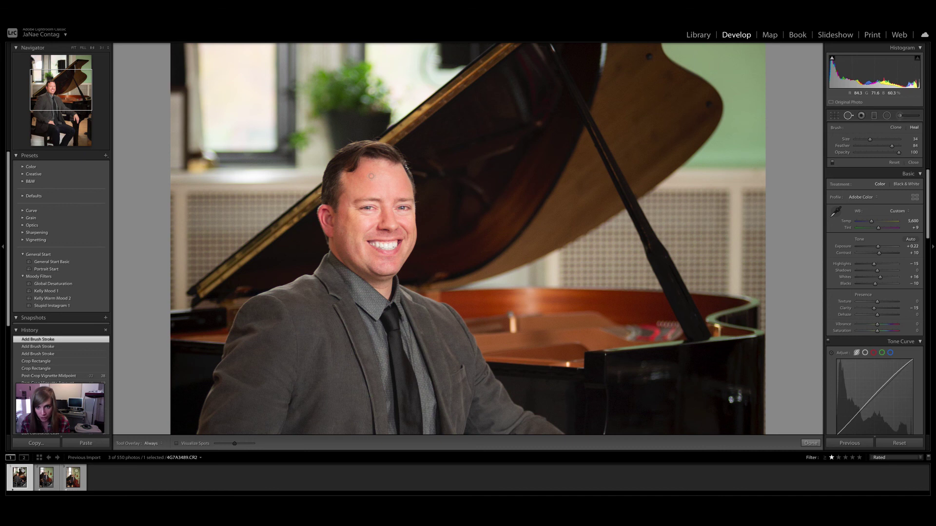
click(371, 176)
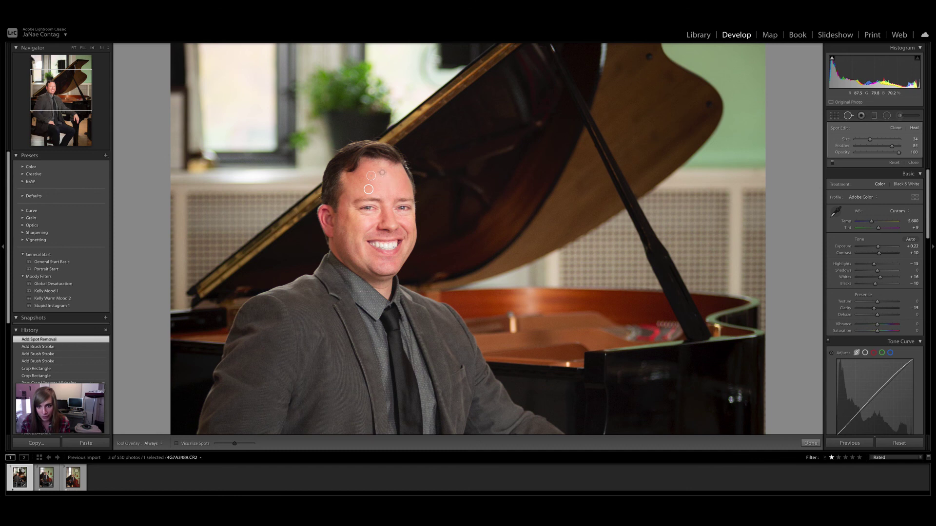
click(382, 172)
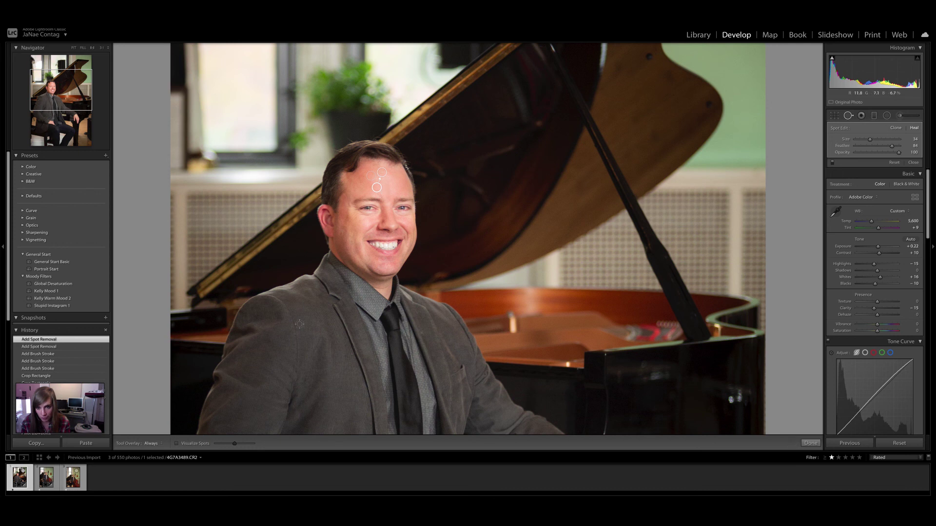
key(q)
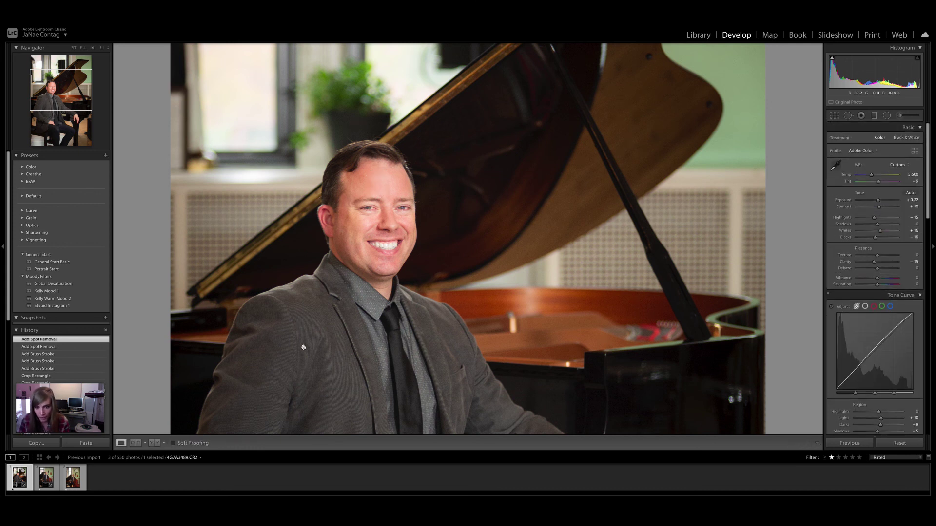
- Heal a spot on the lower part of the pianist's tie and reposition its source area on the tie
scroll(299, 324, down, 5)
scroll(290, 341, down, 3)
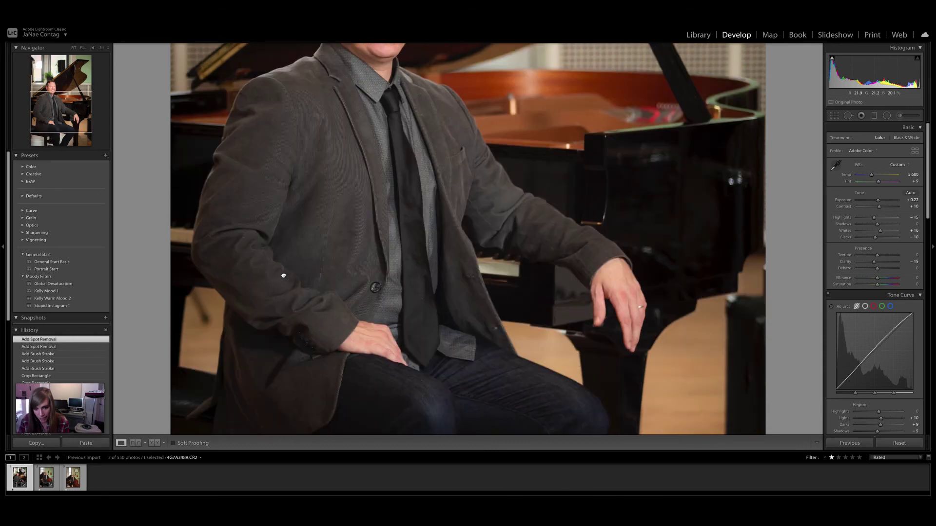
key(q)
click(422, 295)
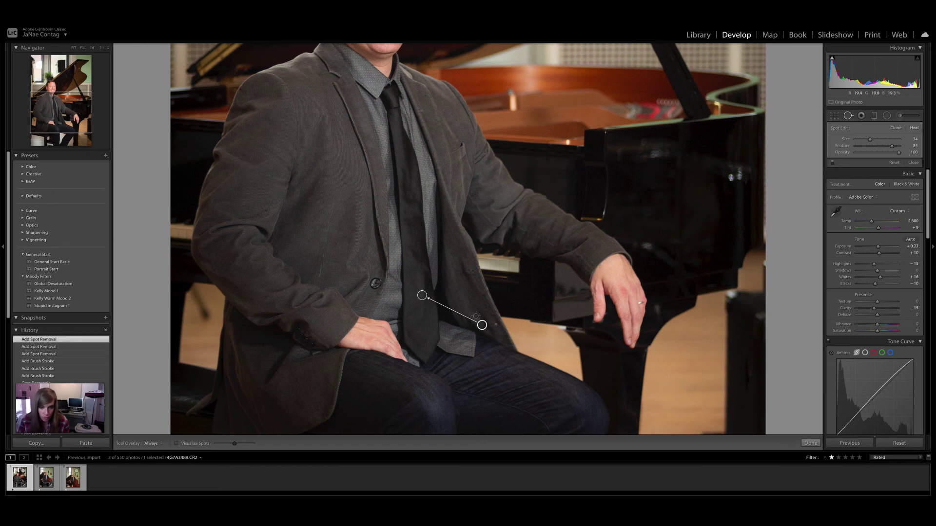
drag(455, 325, 420, 308)
key(q)
drag(397, 391, 462, 427)
drag(684, 168, 646, 367)
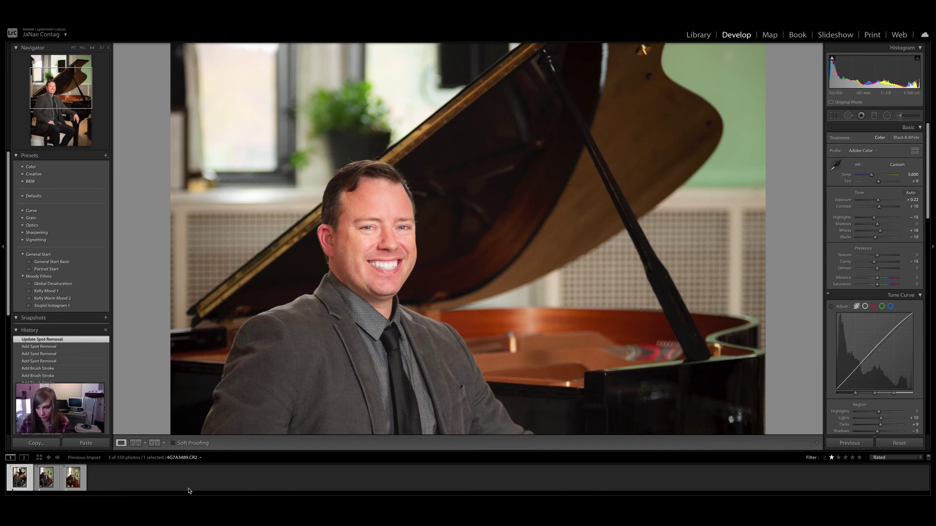
- Open the double bass portrait and heal the small spot on the trousers just below the jacket buttons
click(49, 482)
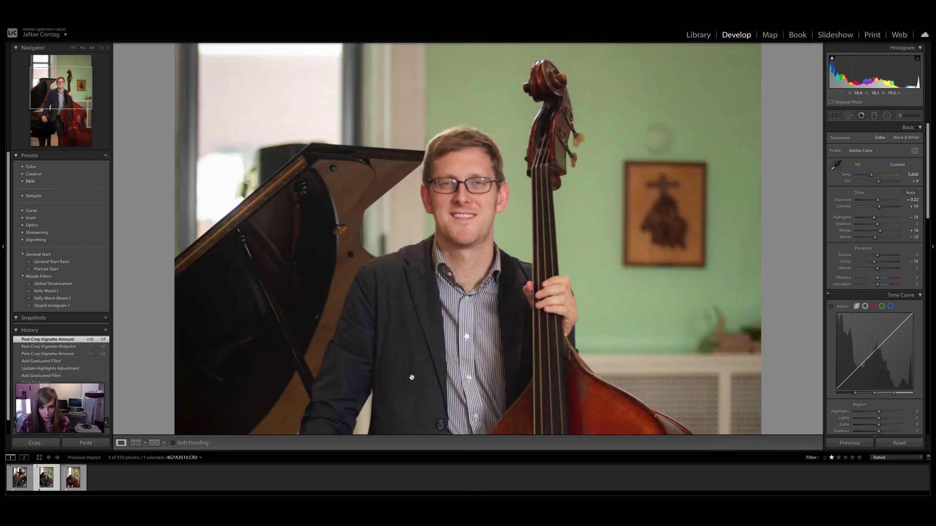
drag(403, 376, 393, 214)
drag(401, 345, 418, 242)
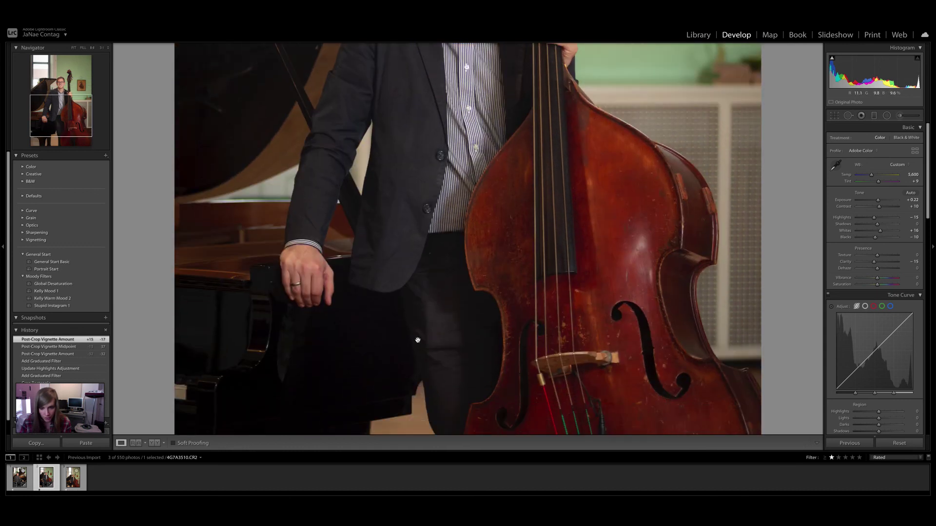
key(q)
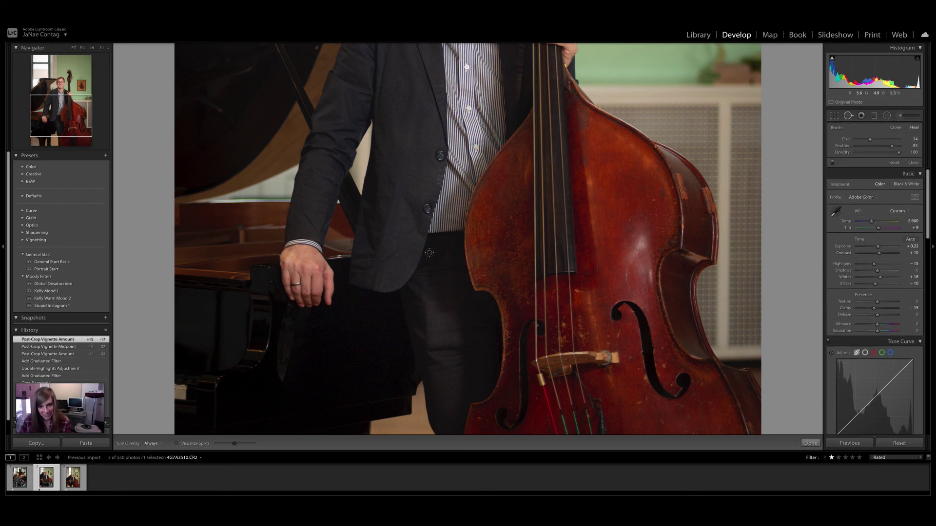
click(429, 253)
key(q)
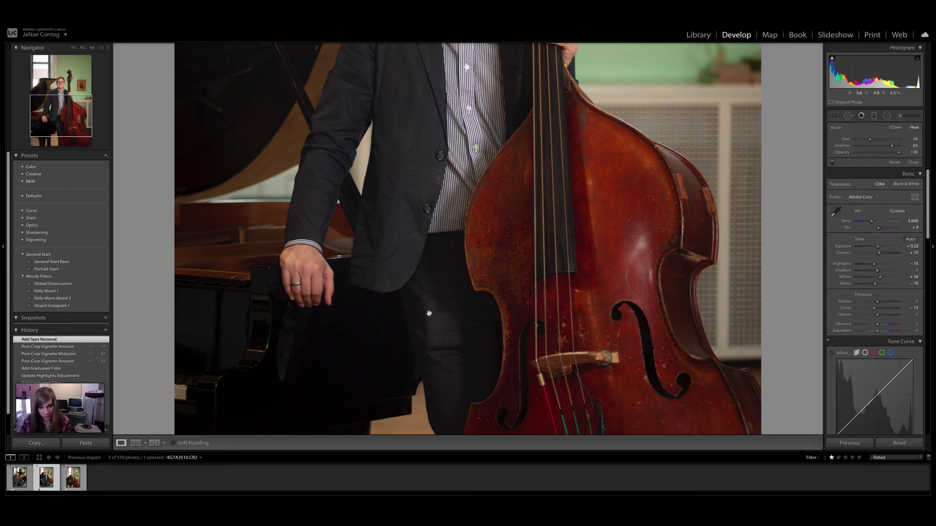
- Heal the faint round mark above the framed picture and the wall area beside the bass scroll using Spot Removal at sizes 75 and 76
click(567, 391)
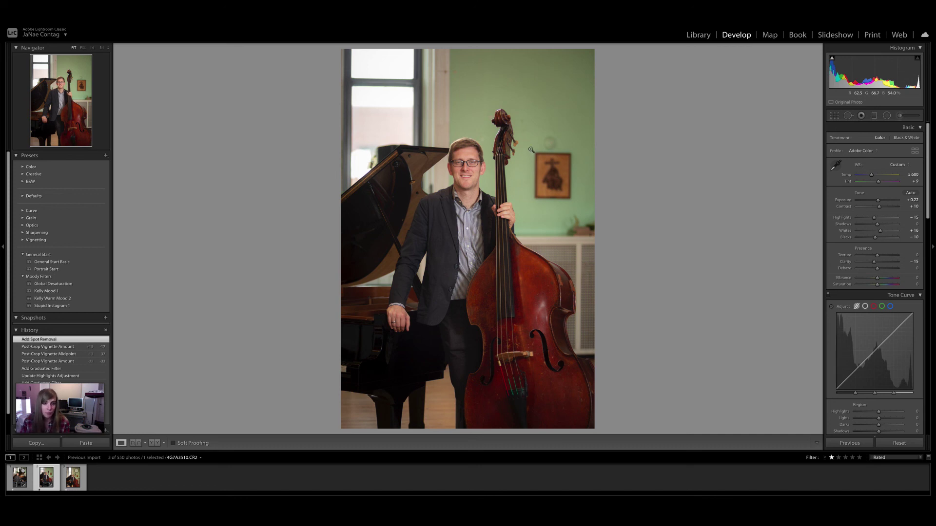
click(560, 152)
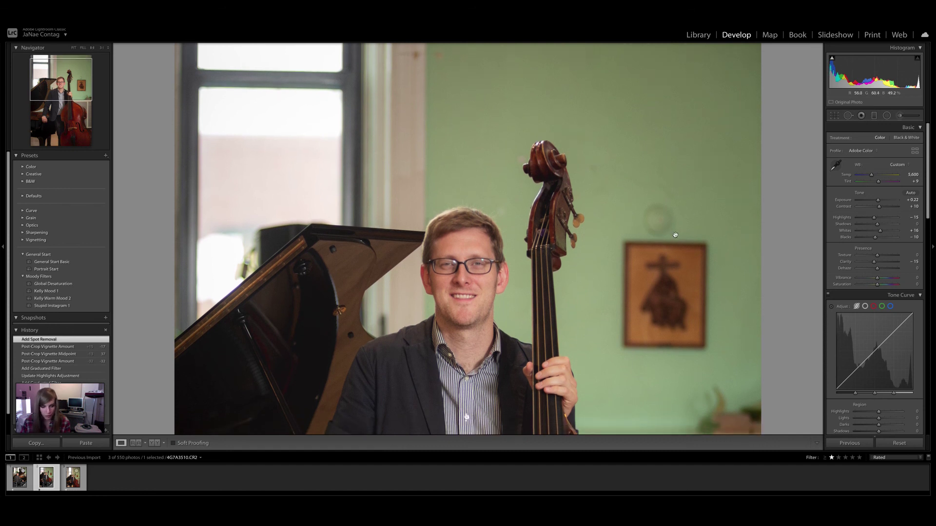
key(q)
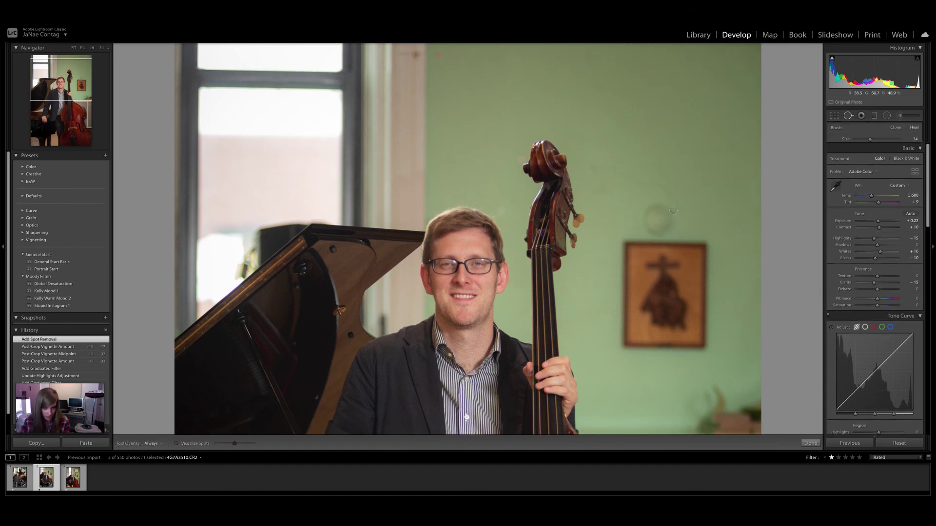
scroll(674, 210, up, 2)
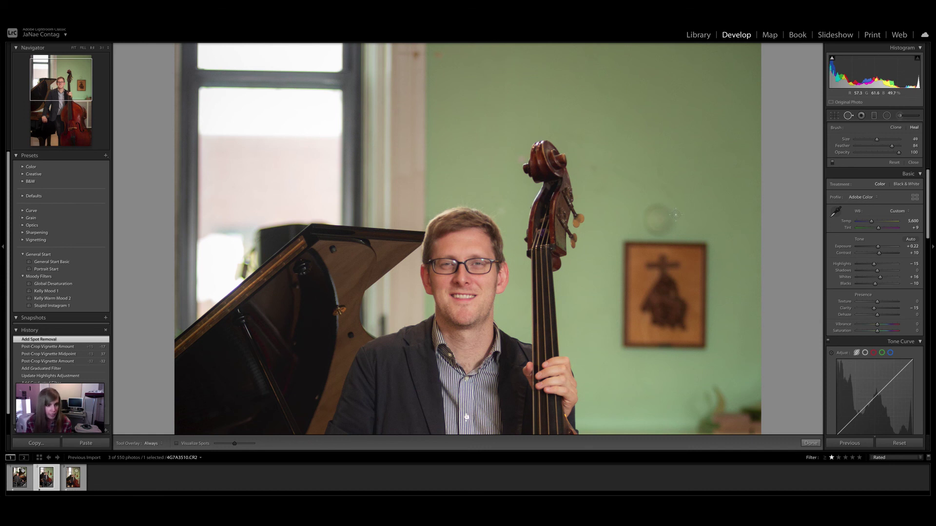
mouse_move(677, 221)
mouse_down()
mouse_move(647, 223)
mouse_move(666, 226)
mouse_move(644, 221)
mouse_move(665, 217)
mouse_up()
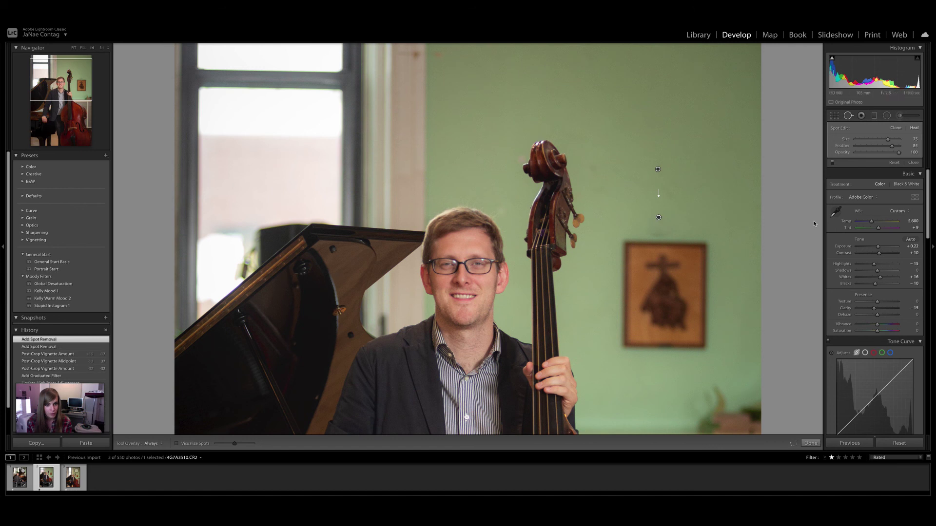
click(592, 170)
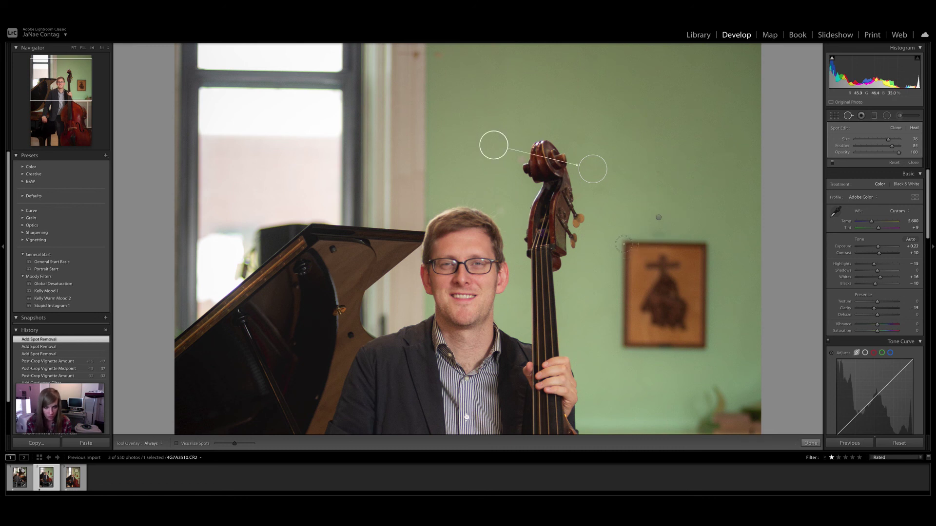
- Remove the framed picture from the green wall by painting over it with the healing brush at size 79
mouse_move(624, 244)
mouse_down()
mouse_move(698, 250)
mouse_move(700, 349)
mouse_move(683, 356)
mouse_move(677, 267)
mouse_move(660, 348)
mouse_move(657, 269)
mouse_move(637, 293)
mouse_move(640, 358)
mouse_move(628, 341)
mouse_move(635, 266)
mouse_move(615, 266)
mouse_move(623, 365)
mouse_move(667, 359)
mouse_move(680, 304)
mouse_move(664, 321)
mouse_up()
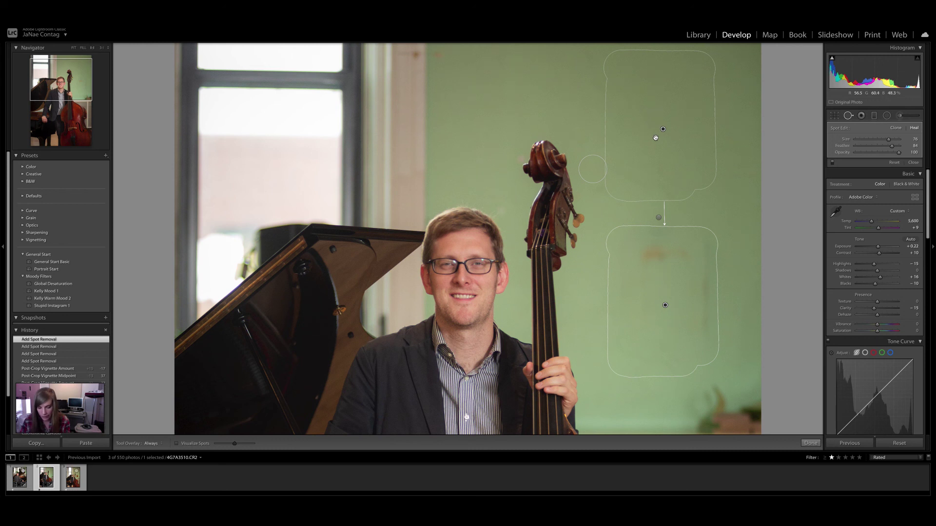
key(ctrl+z)
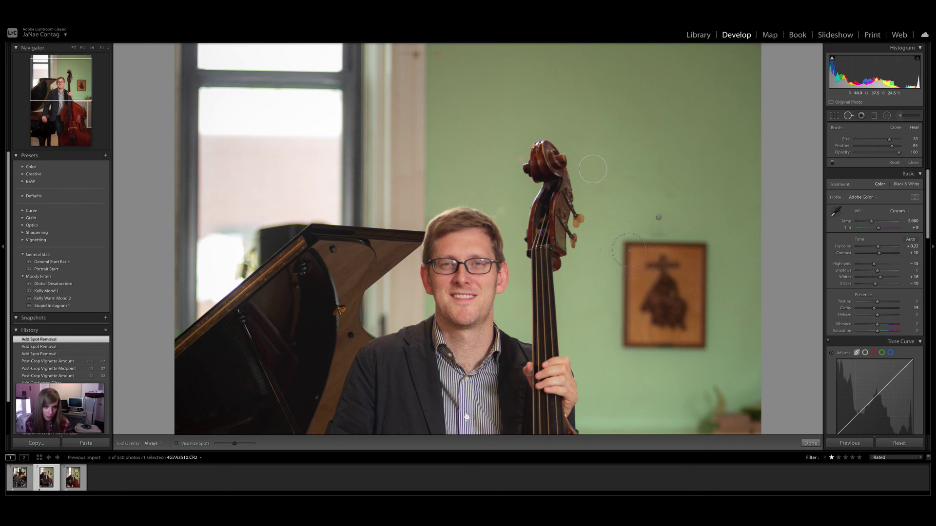
mouse_move(629, 250)
mouse_down()
mouse_move(696, 251)
mouse_move(610, 285)
mouse_move(704, 272)
mouse_move(622, 305)
mouse_move(682, 299)
mouse_move(714, 319)
mouse_move(634, 334)
mouse_move(629, 326)
mouse_move(699, 323)
mouse_move(634, 336)
mouse_move(698, 337)
mouse_move(629, 353)
mouse_move(694, 342)
mouse_up()
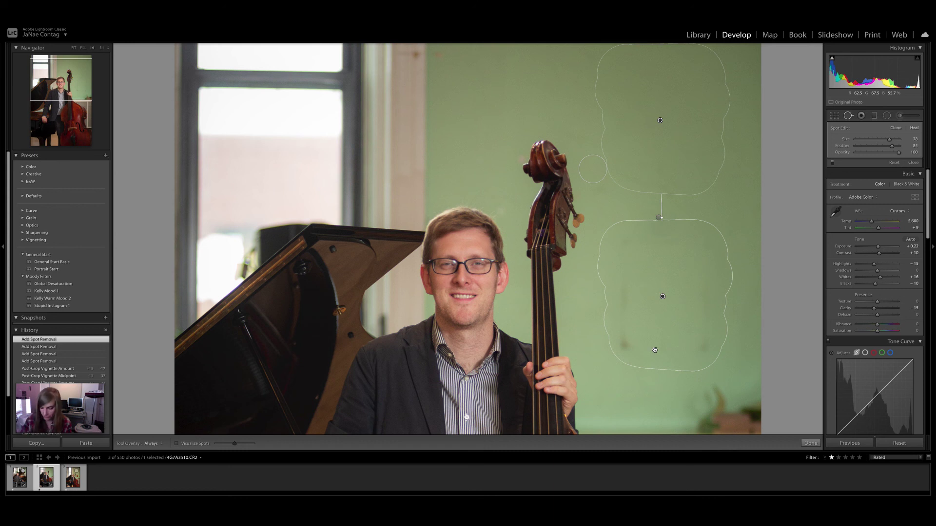
key(q)
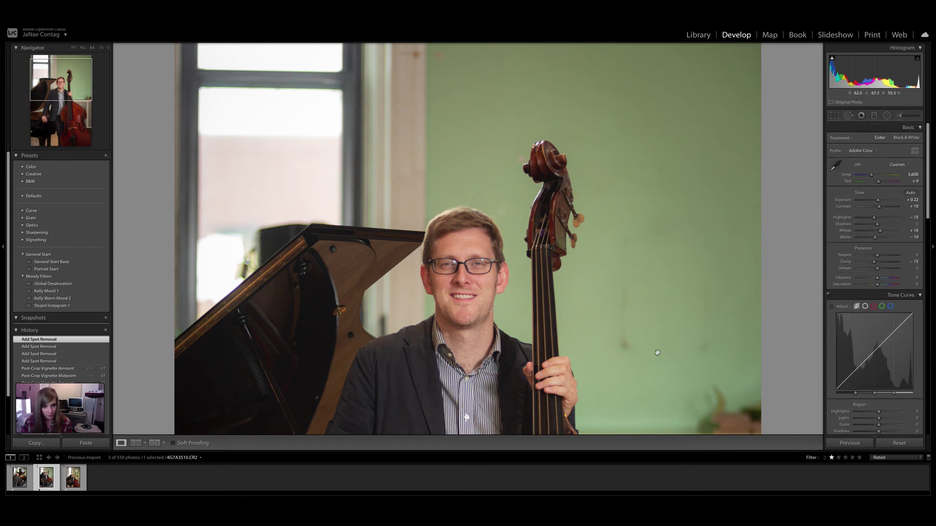
key(q)
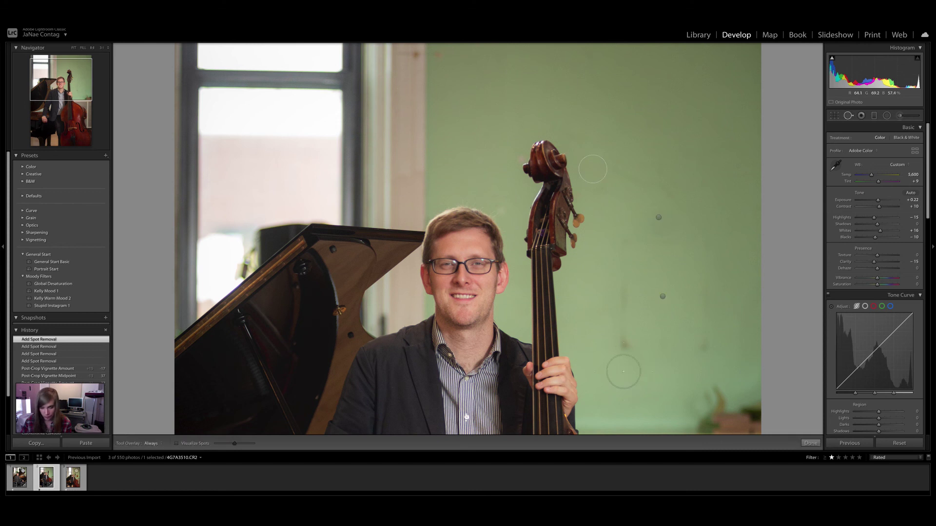
- Heal the leftover smudges where the framed picture hung, sampling from the clean green wall directly above
mouse_move(624, 371)
mouse_down()
mouse_move(625, 261)
mouse_move(695, 254)
mouse_move(699, 342)
mouse_up()
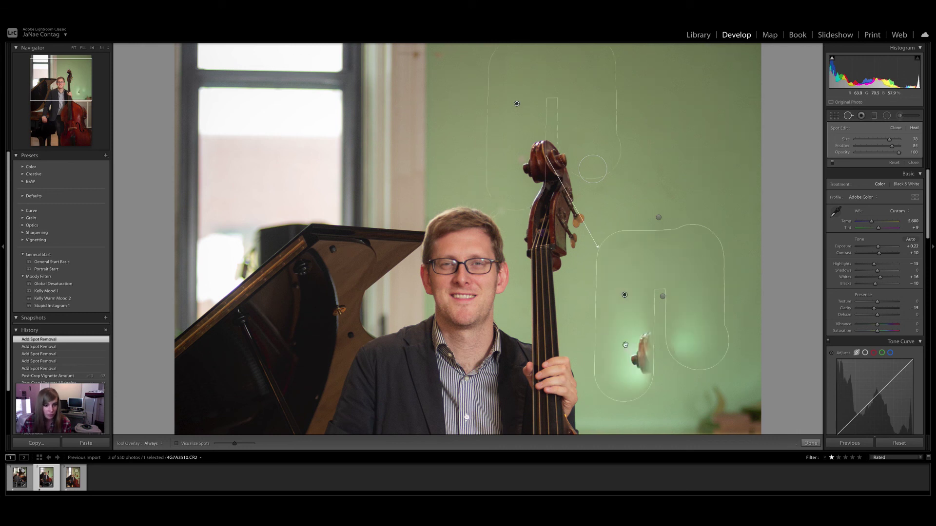
drag(645, 126, 692, 128)
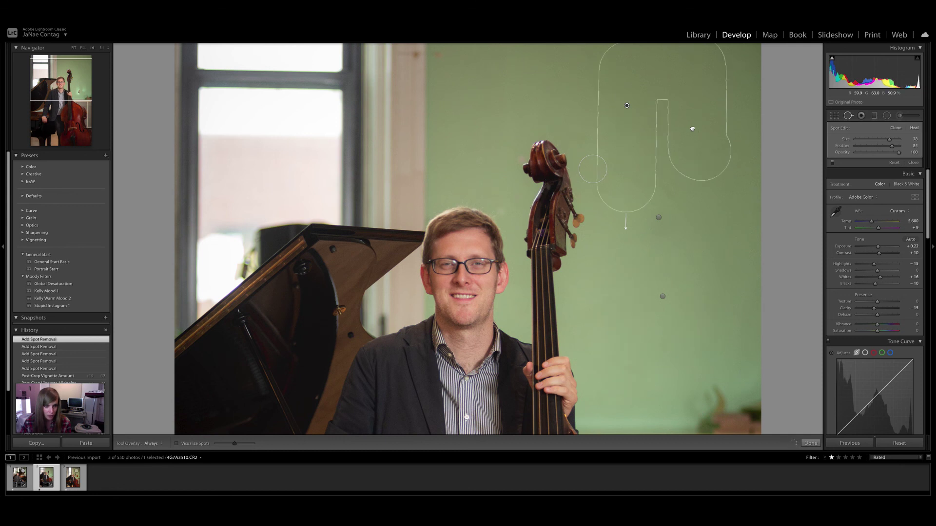
drag(691, 170, 689, 168)
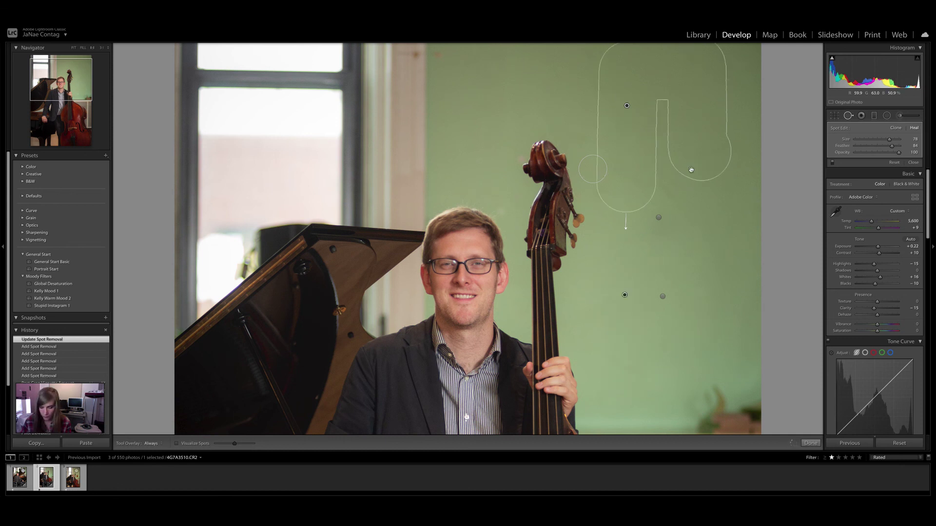
key(q)
- Compare the whole double bass portrait before and after editing, and examine the retouched wall up close
click(667, 234)
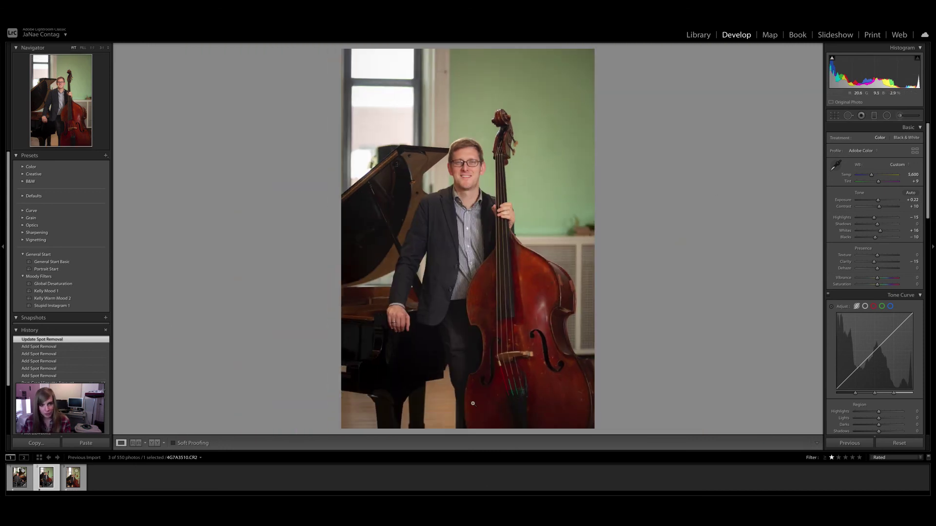
key(backslash)
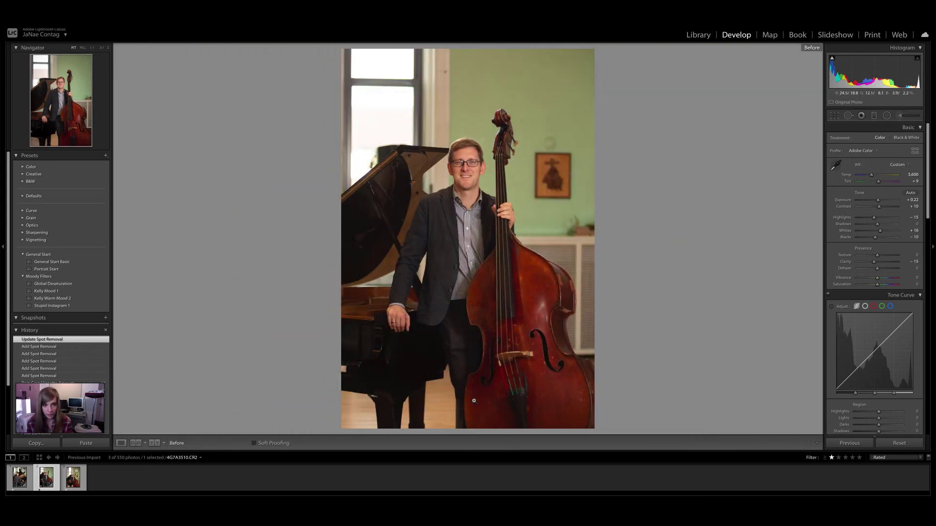
key(backslash)
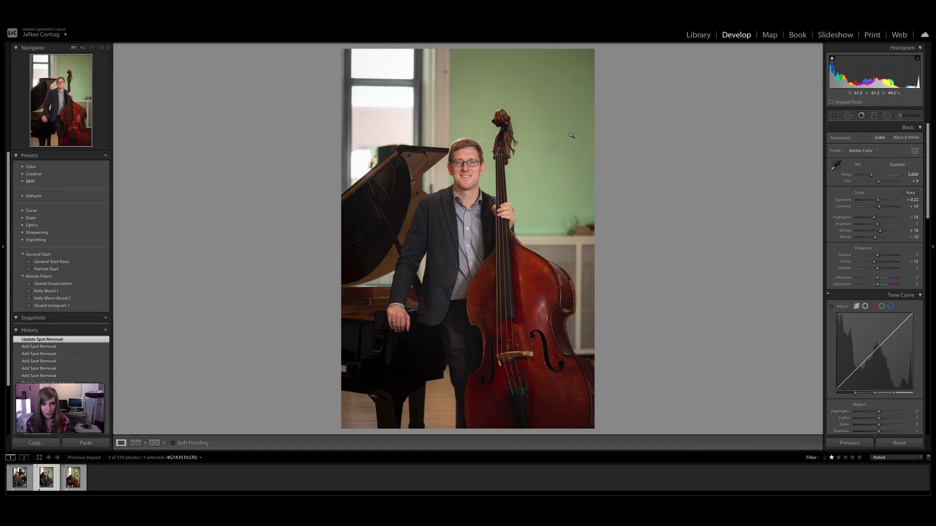
click(541, 130)
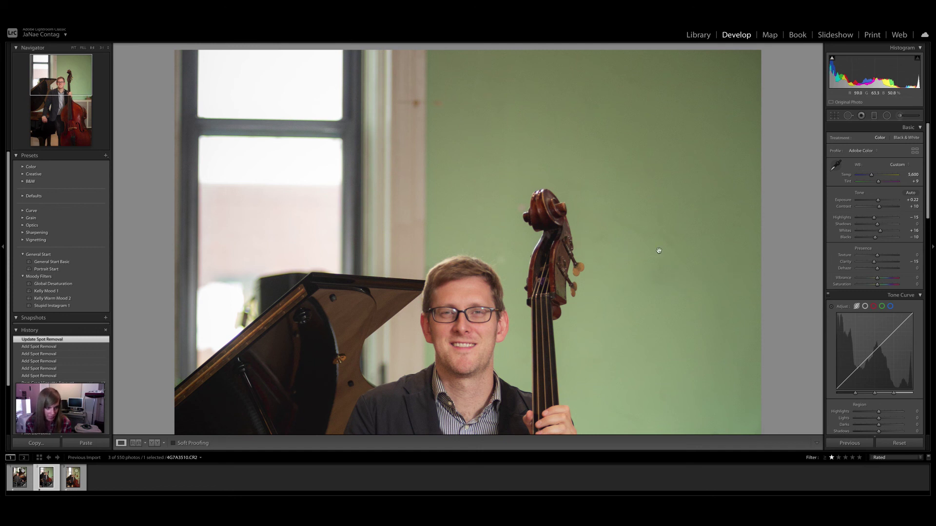
click(623, 234)
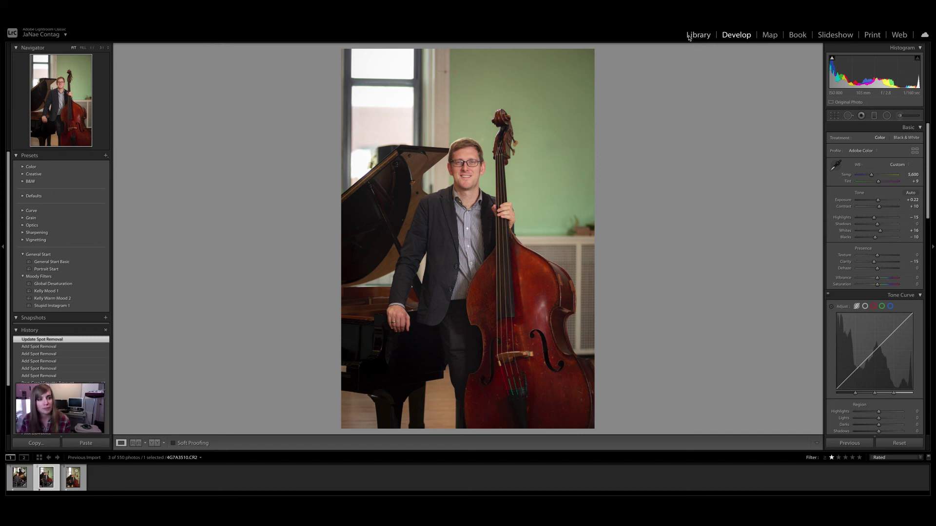
- Start a photo import in the Library and choose the 2019.10.13 folder inside _PHOTO/2019 as the source
key(e)
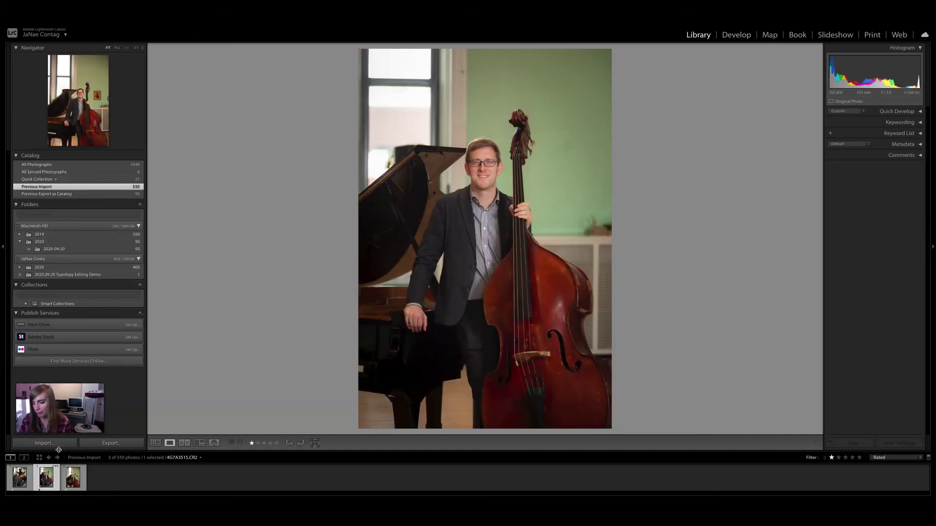
click(61, 446)
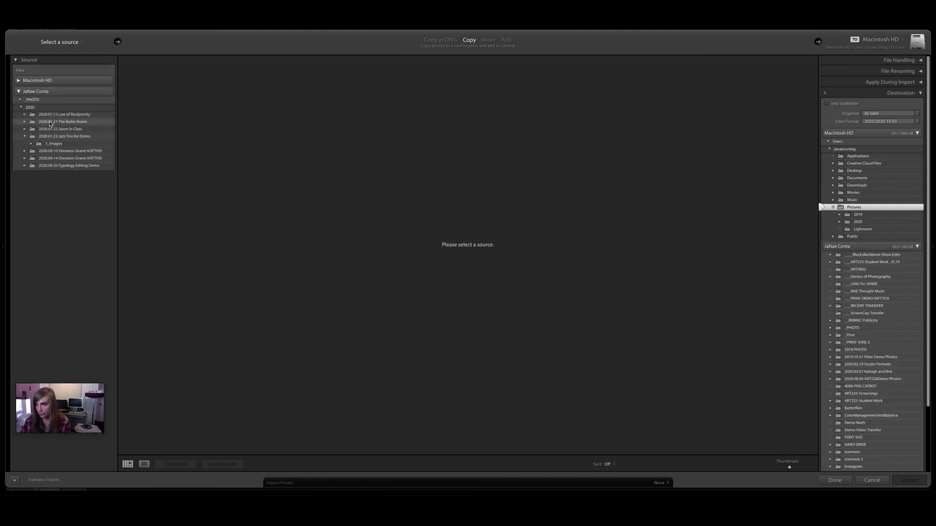
click(20, 108)
click(20, 99)
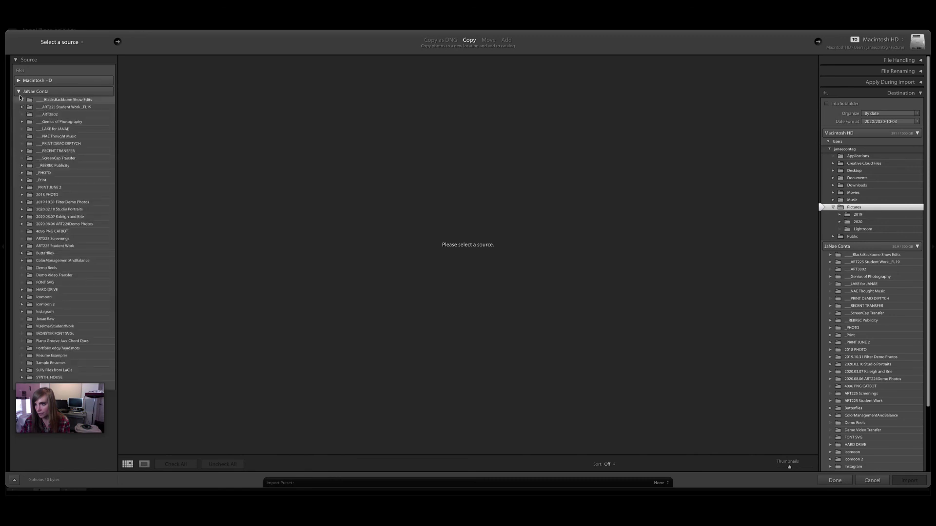
click(21, 173)
click(30, 182)
click(92, 189)
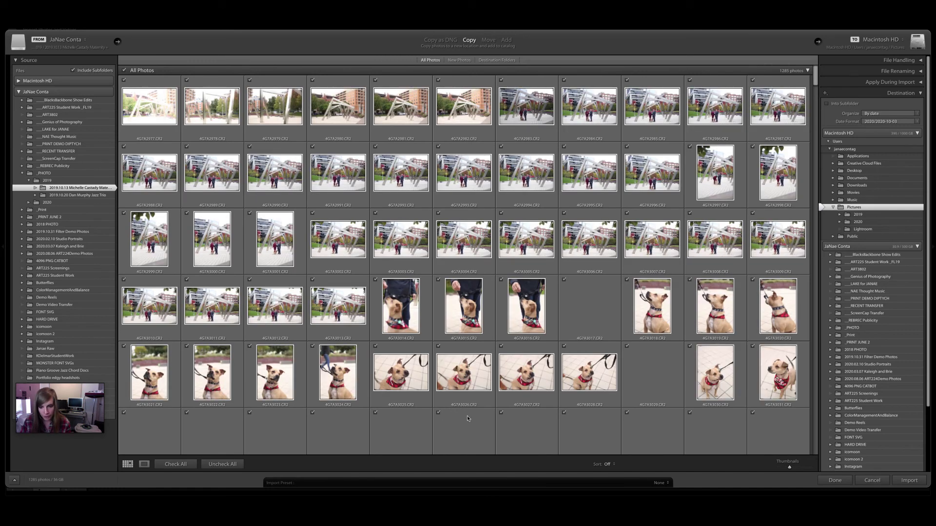
- Review the source folder's thumbnails and import all its photos as copies into the Pictures folder
scroll(464, 400, down, 1)
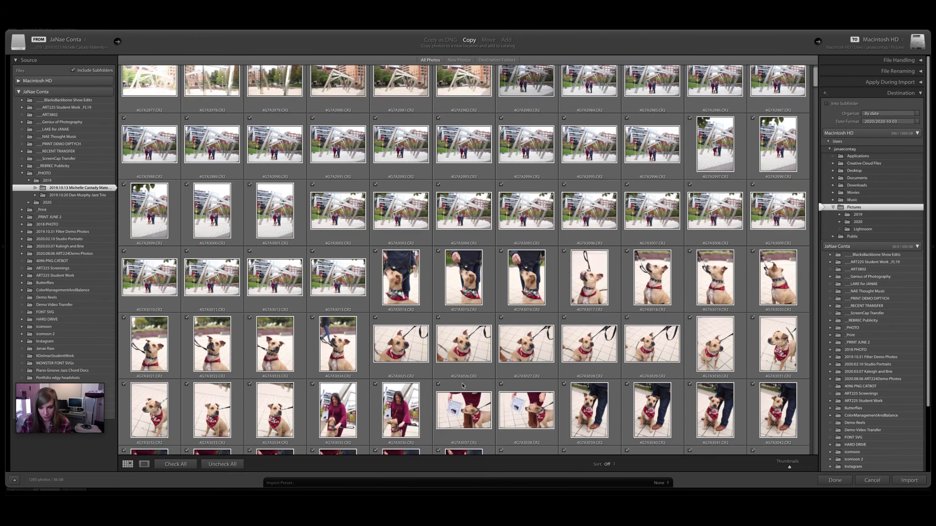
scroll(463, 386, down, 2)
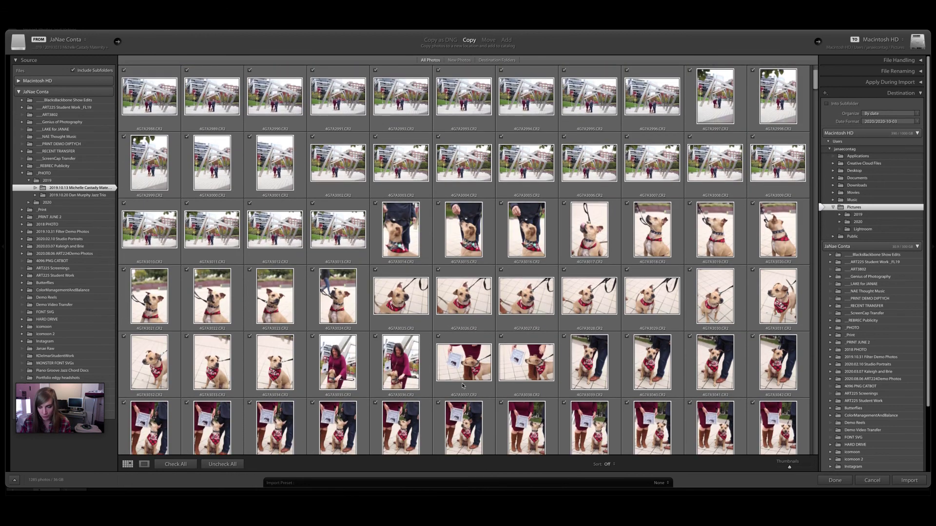
scroll(463, 386, down, 2)
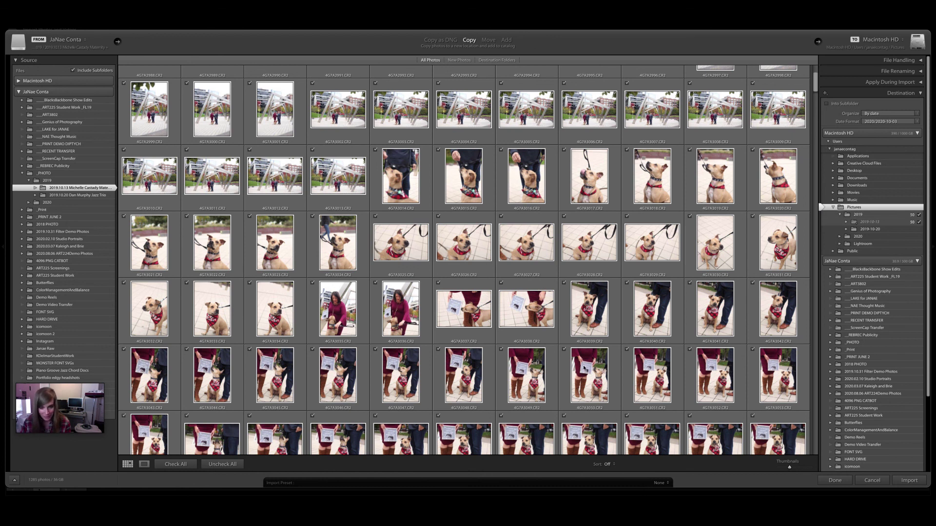
scroll(584, 368, down, 2)
scroll(584, 368, down, 12)
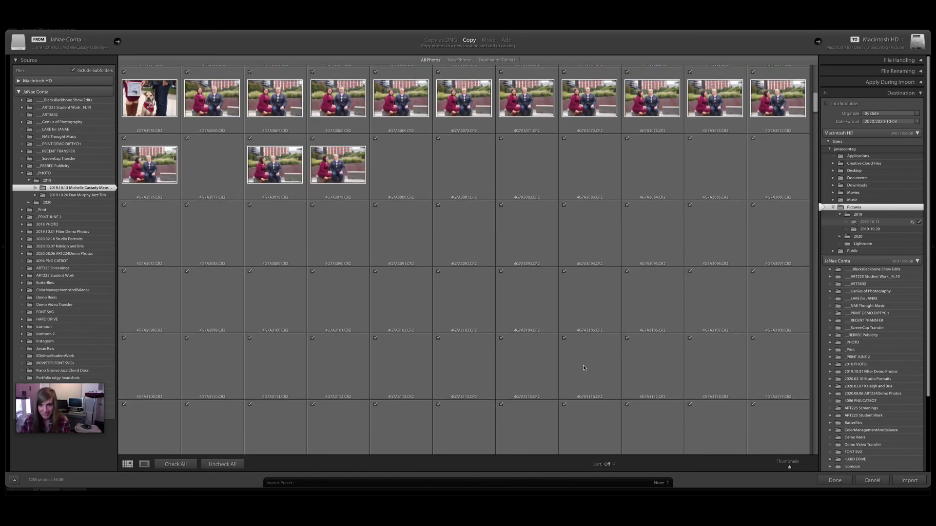
click(909, 480)
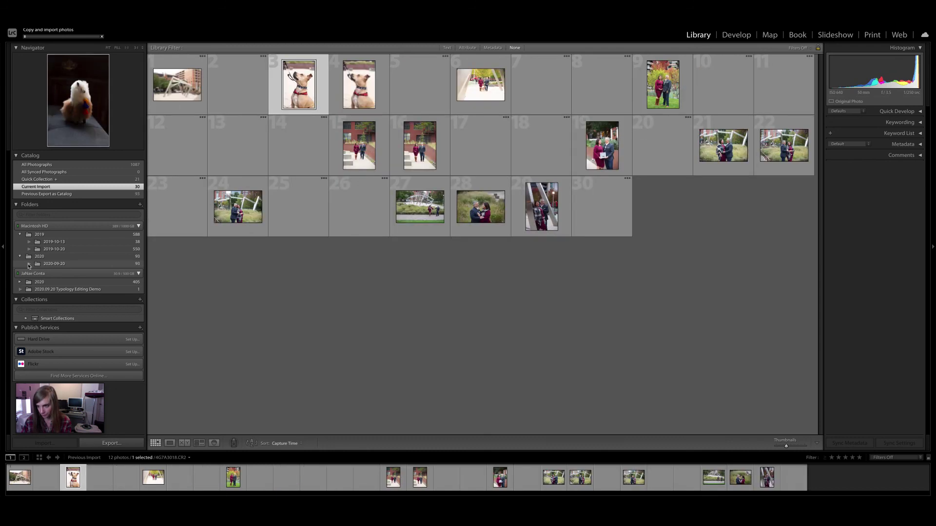
- Browse the photos in the 2020-09-20 folder and in the external drive's 2020-08-07 folder
click(29, 265)
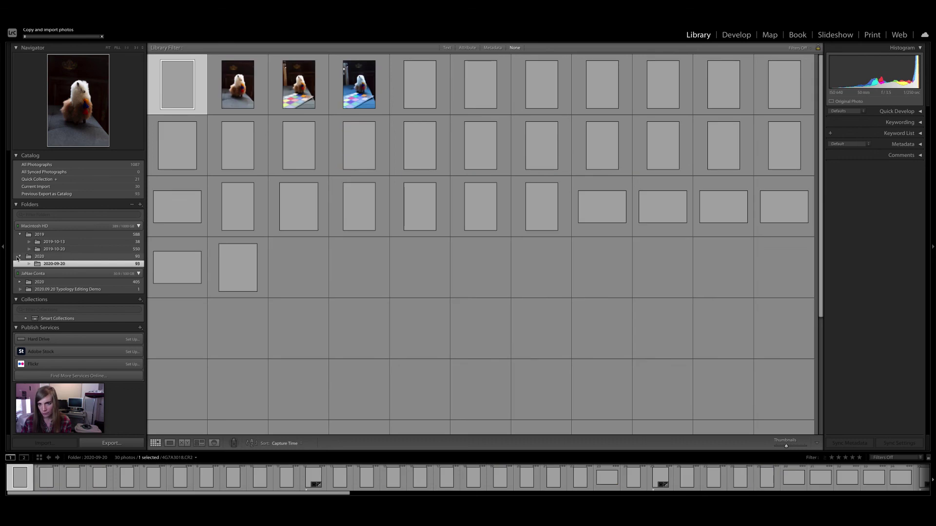
click(20, 283)
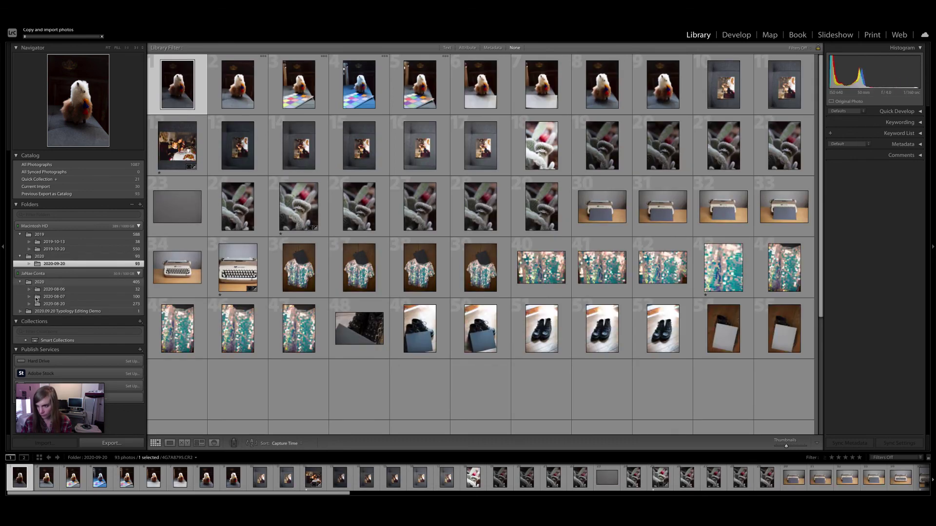
click(49, 297)
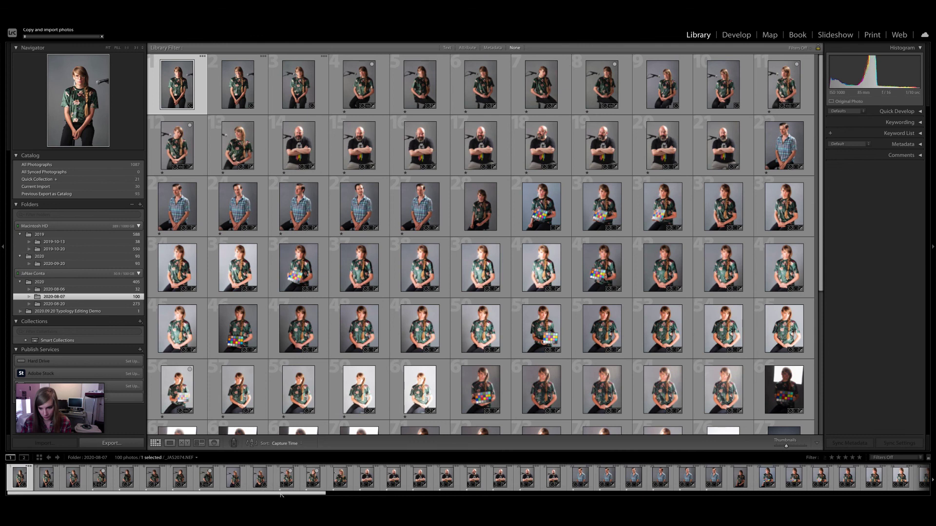
drag(280, 494, 395, 494)
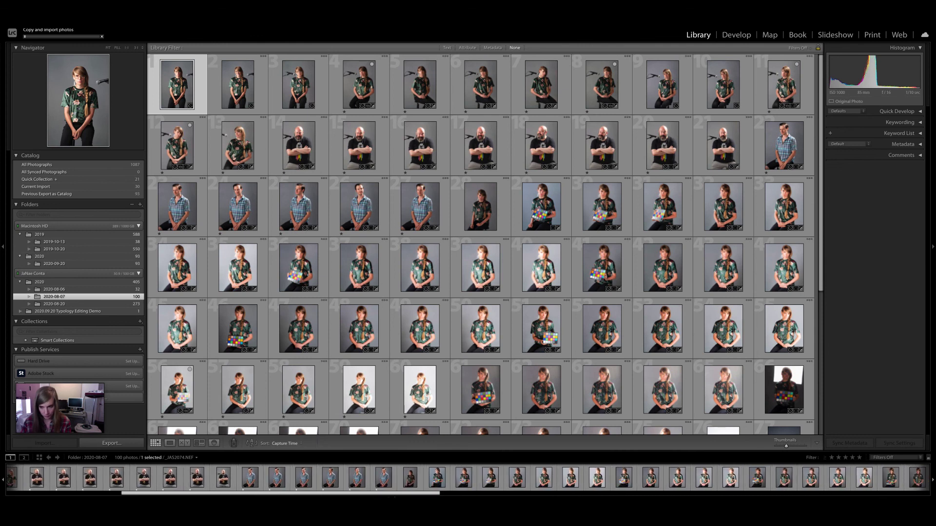
- From the 2020-08-20 folder, open the color side-gaze portrait with the braid and patterned black shirt in Develop, and inspect the face up close
click(49, 304)
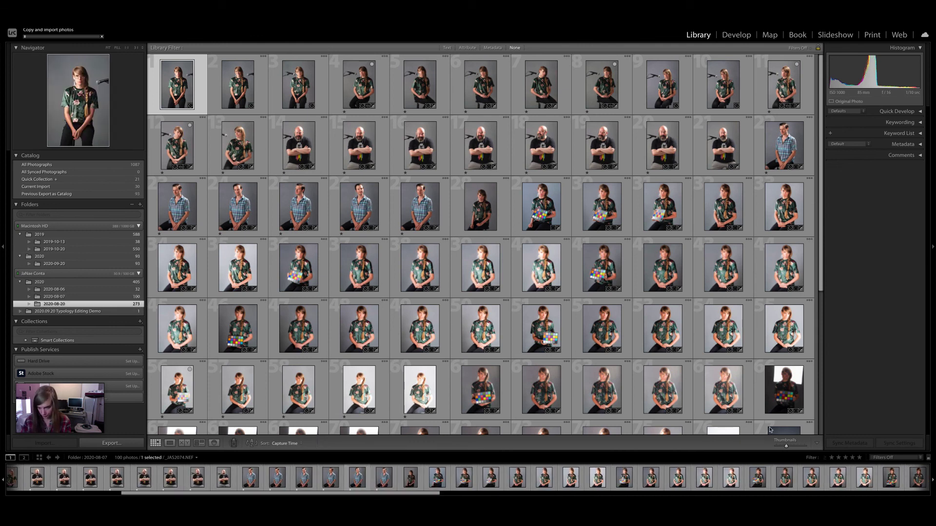
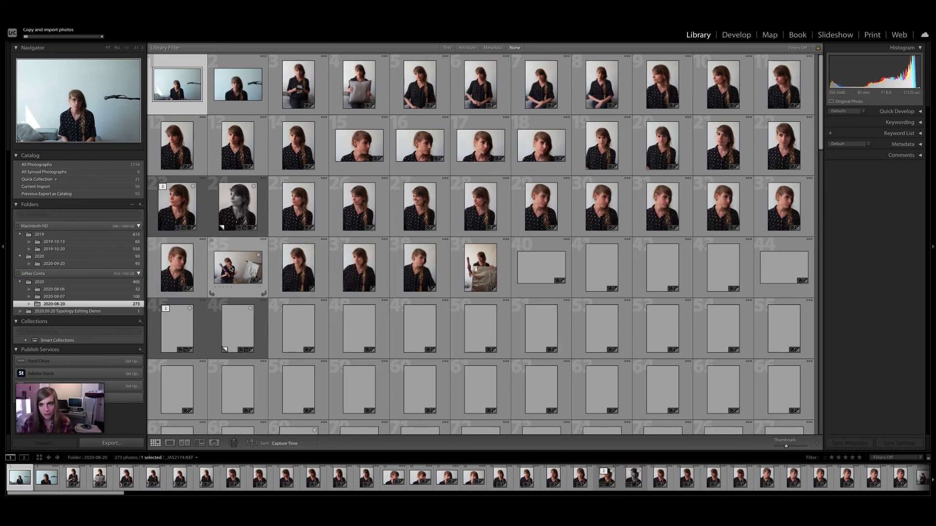
scroll(701, 288, down, 2)
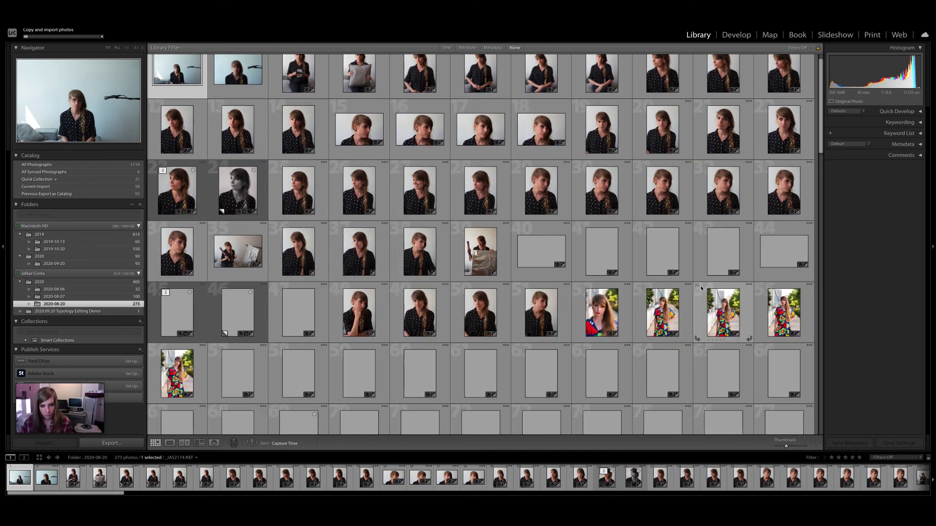
scroll(701, 288, down, 1)
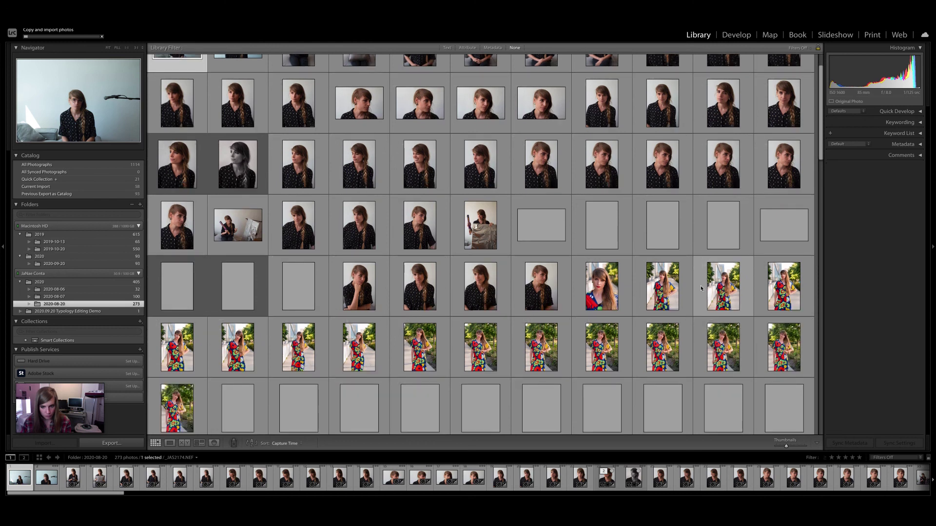
scroll(701, 288, down, 2)
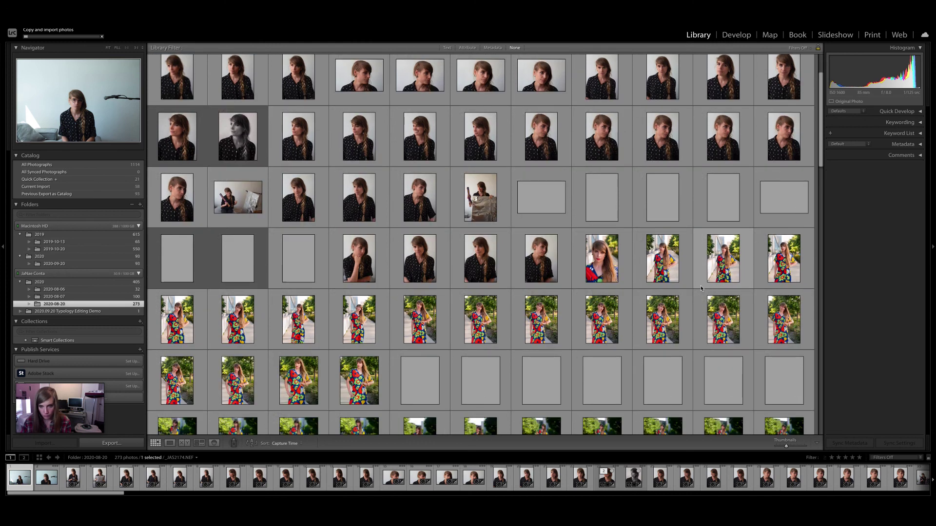
scroll(393, 240, up, 1)
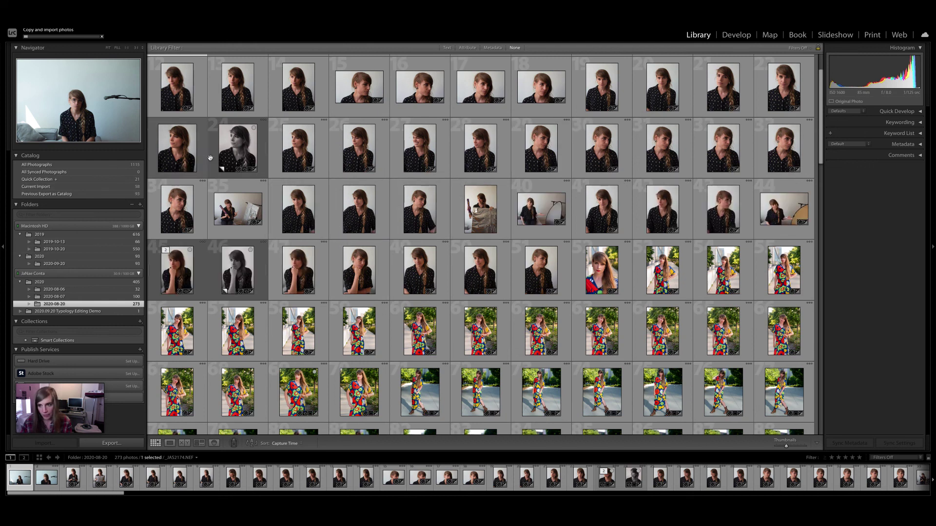
double_click(299, 156)
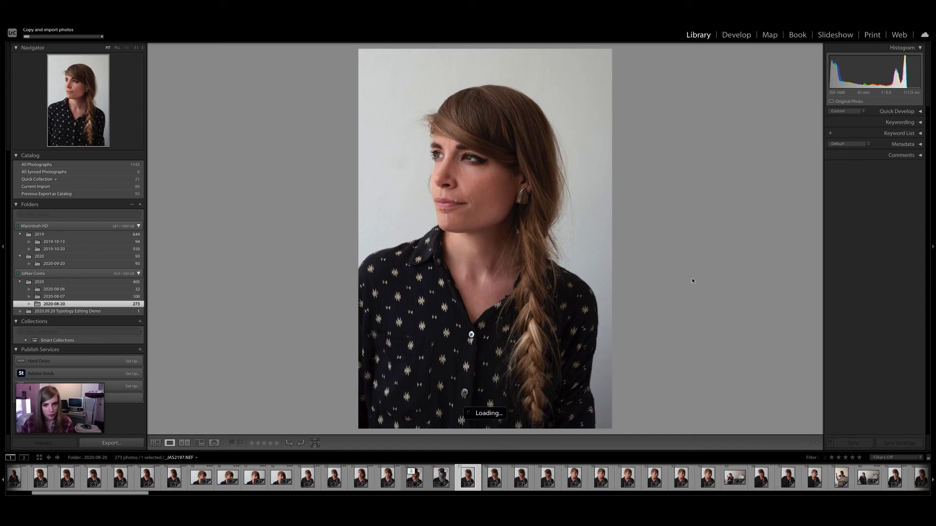
key(d)
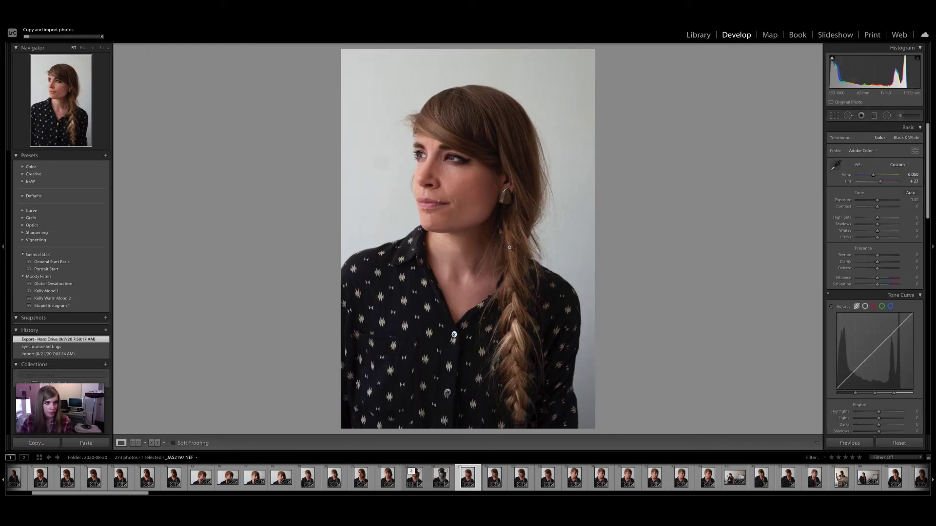
click(436, 166)
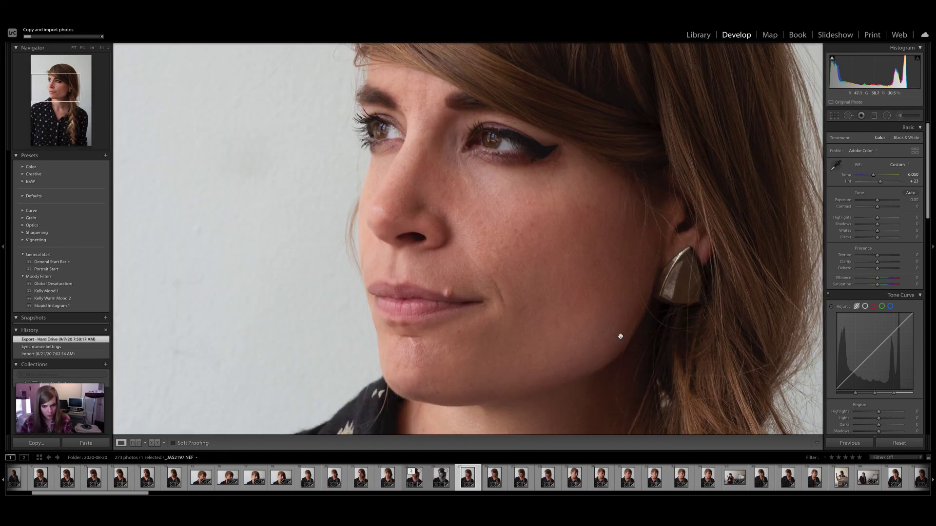
click(614, 385)
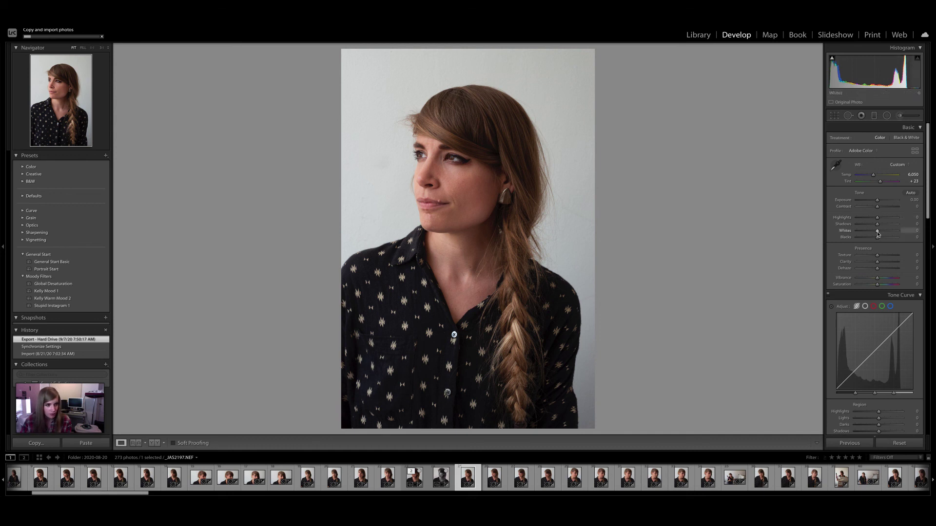
- Set Whites to -21 and Blacks to +50, and sample the white balance from the pale wall beside the face
drag(878, 234, 887, 240)
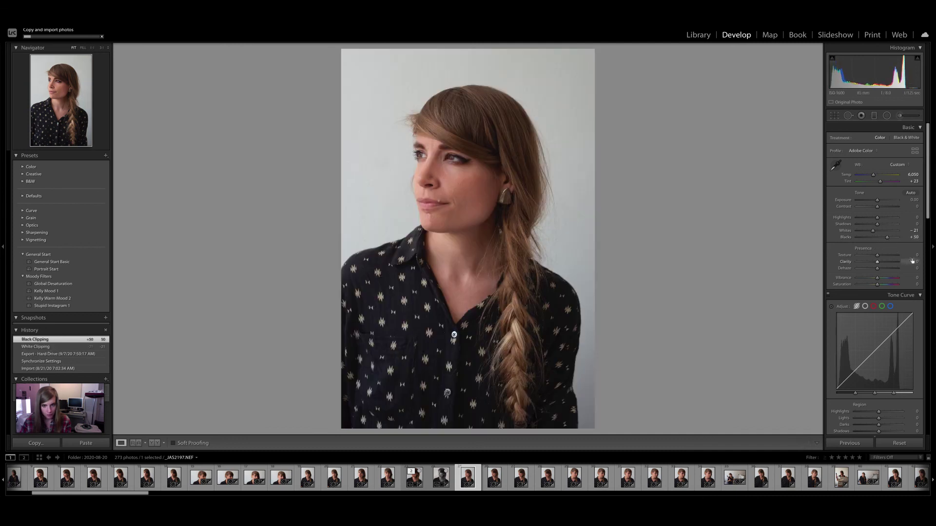
click(836, 165)
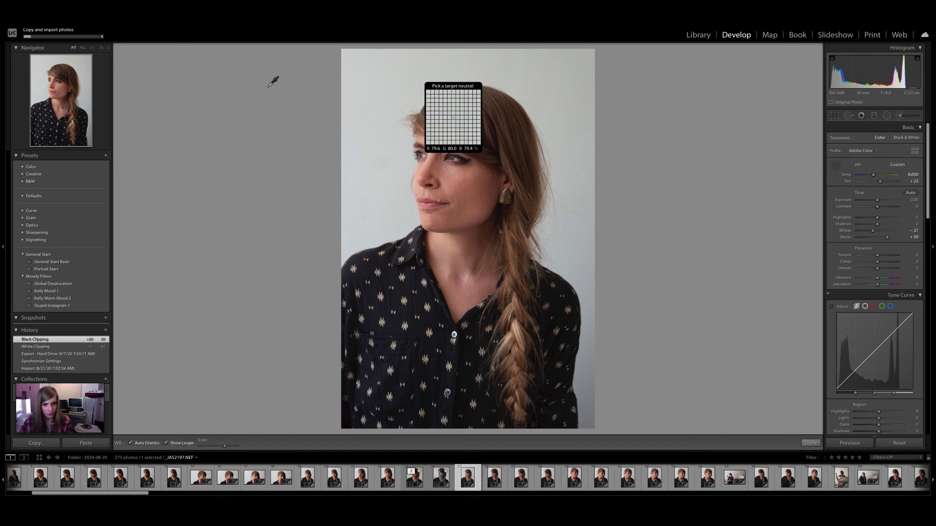
click(366, 173)
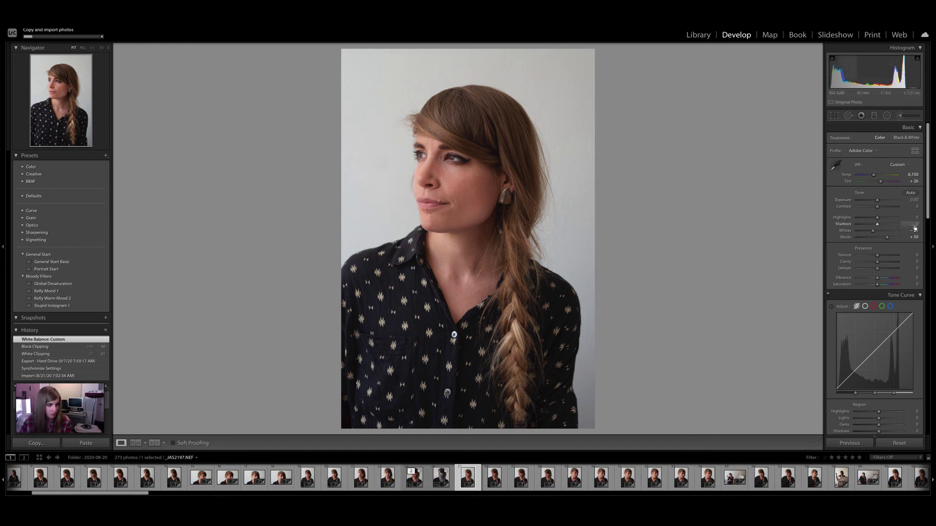
- Set the portrait's Contrast to +15 and Clarity to -15
click(915, 207)
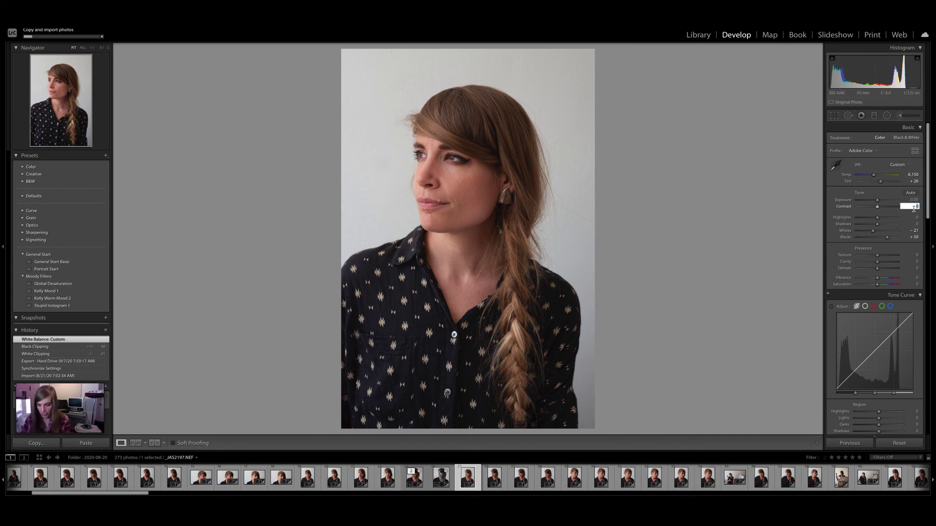
text(15)
key(Return)
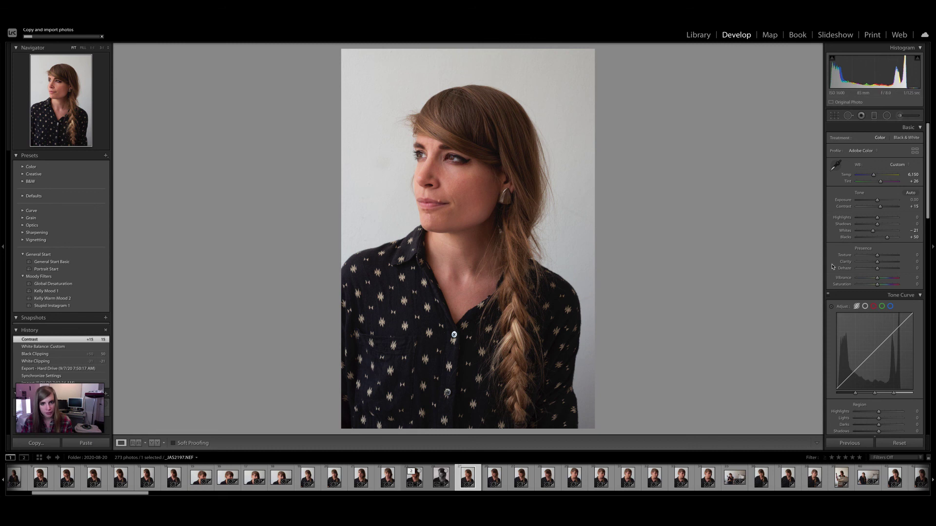
click(912, 262)
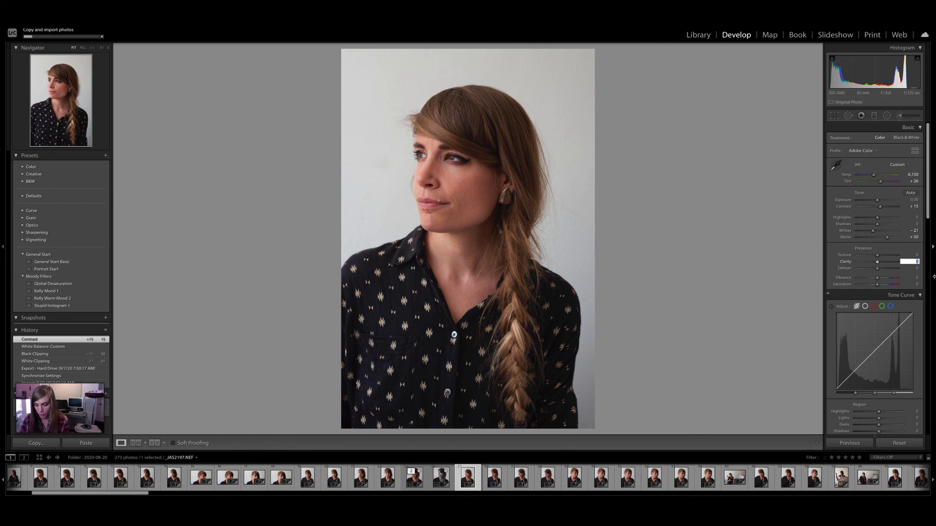
text(-15)
key(Return)
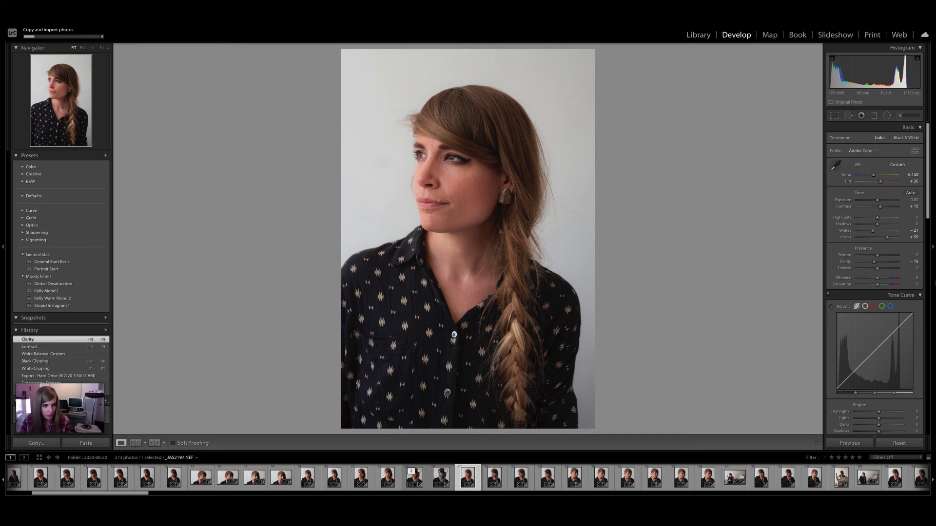
- Shape the tone curve with Lights at +10, Darks at +15 and Shadows at -6
scroll(930, 199, down, 5)
click(917, 268)
text(10)
key(Return)
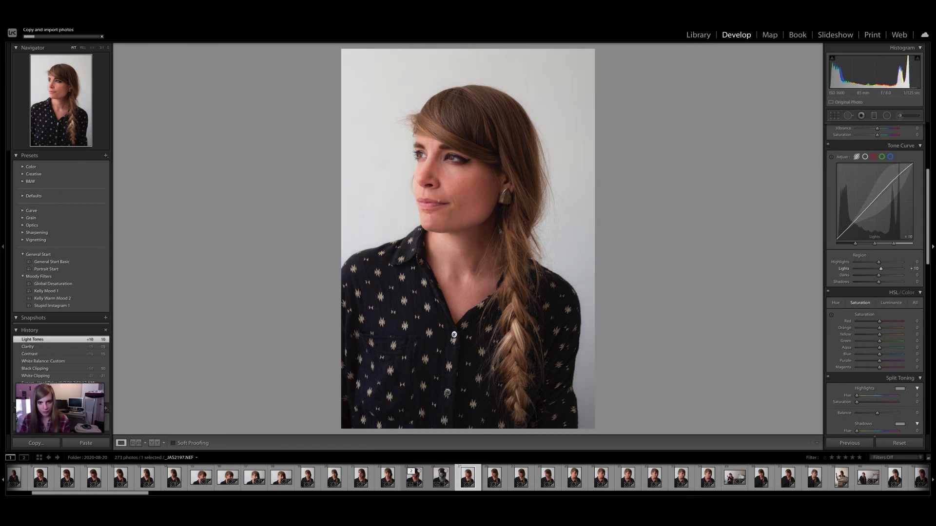
click(915, 275)
text(15)
key(Return)
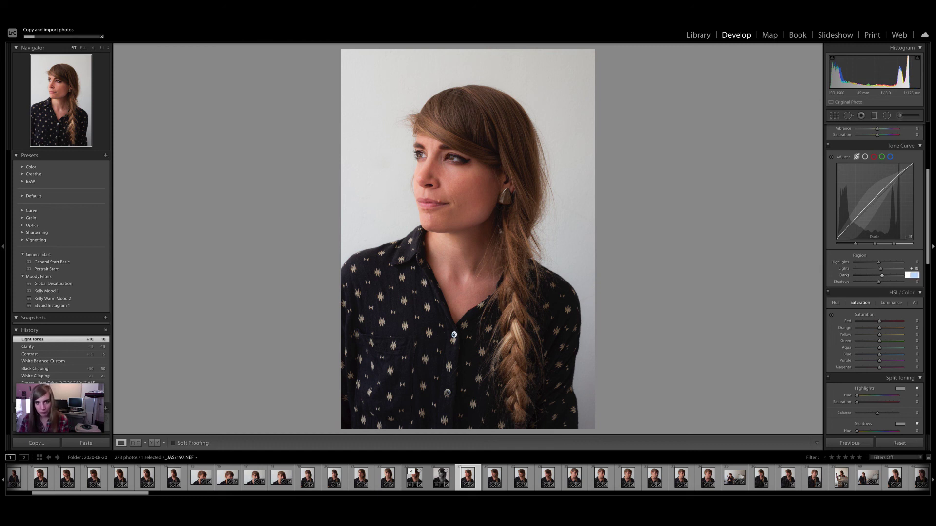
click(914, 281)
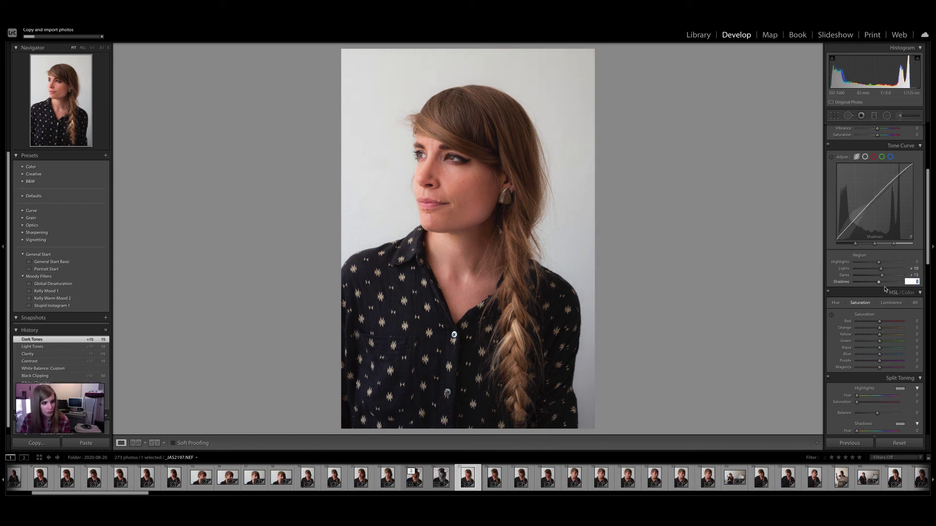
drag(880, 285, 874, 285)
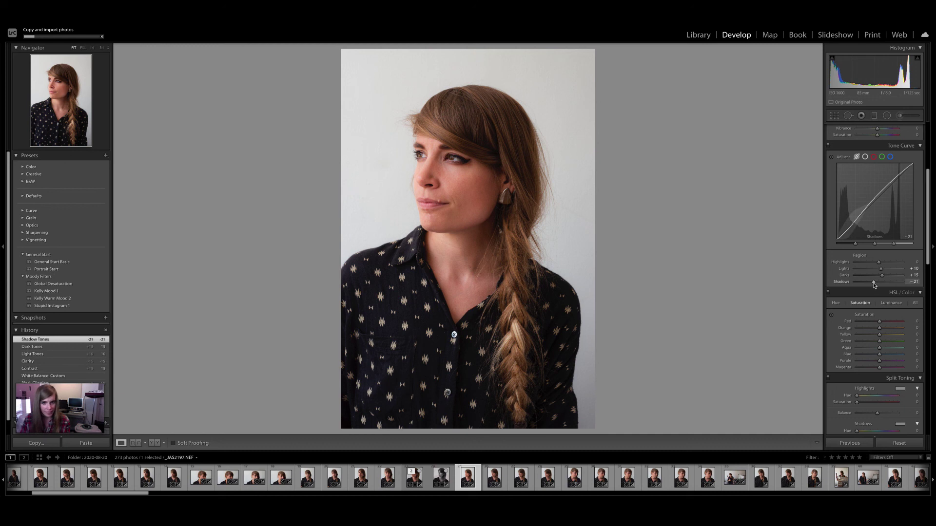
drag(873, 284, 876, 283)
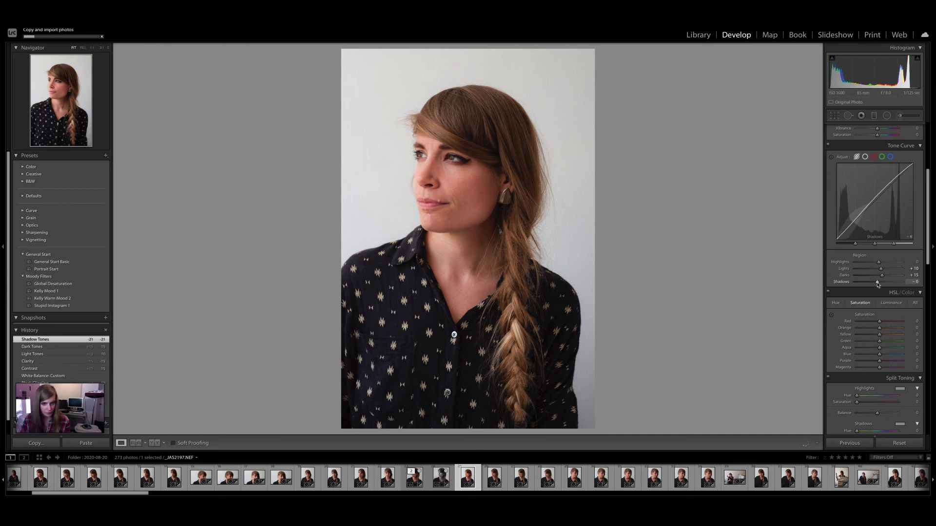
- Set the orange and yellow saturation to -5 each, and check the skin tones up close
click(912, 328)
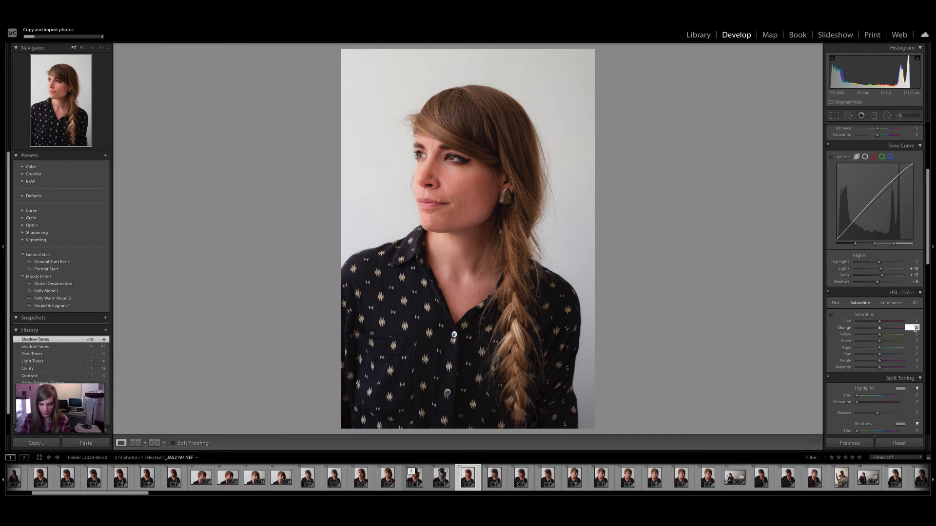
text(-5)
key(Return)
click(917, 334)
text(-5)
key(Return)
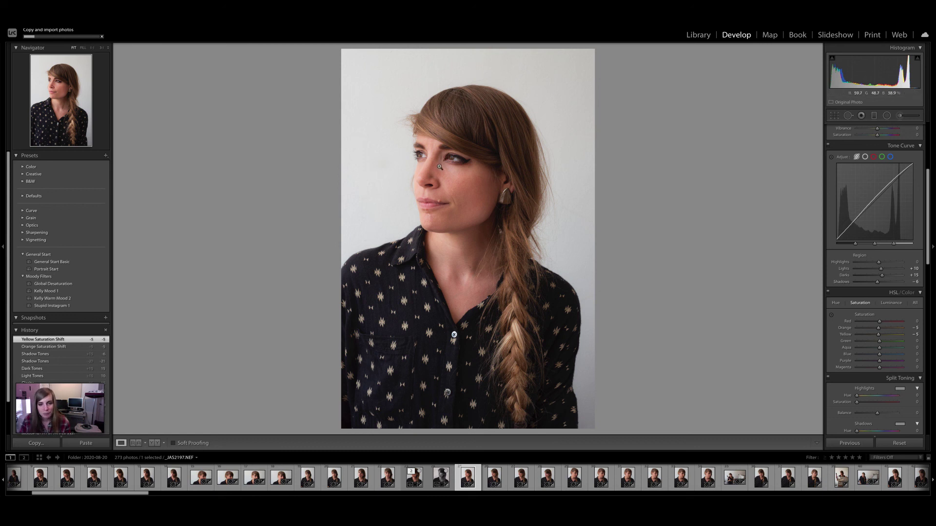
click(401, 167)
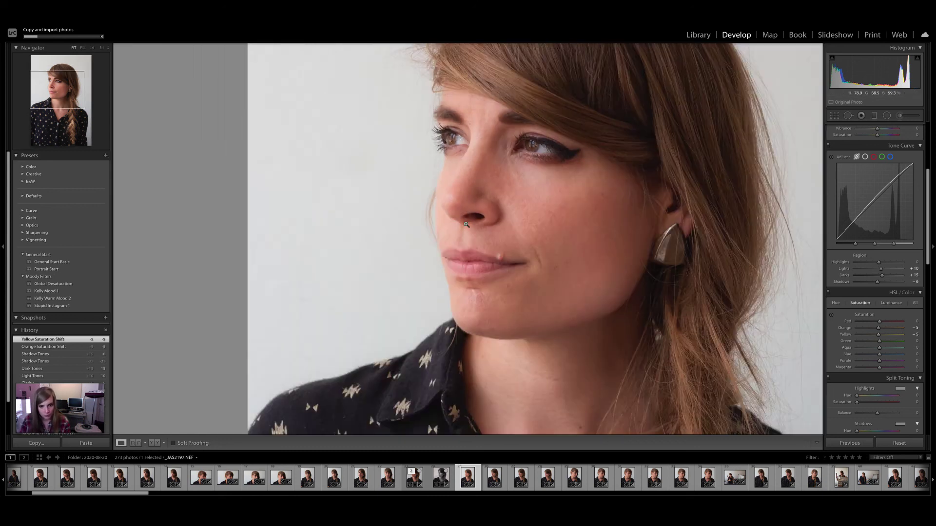
click(466, 225)
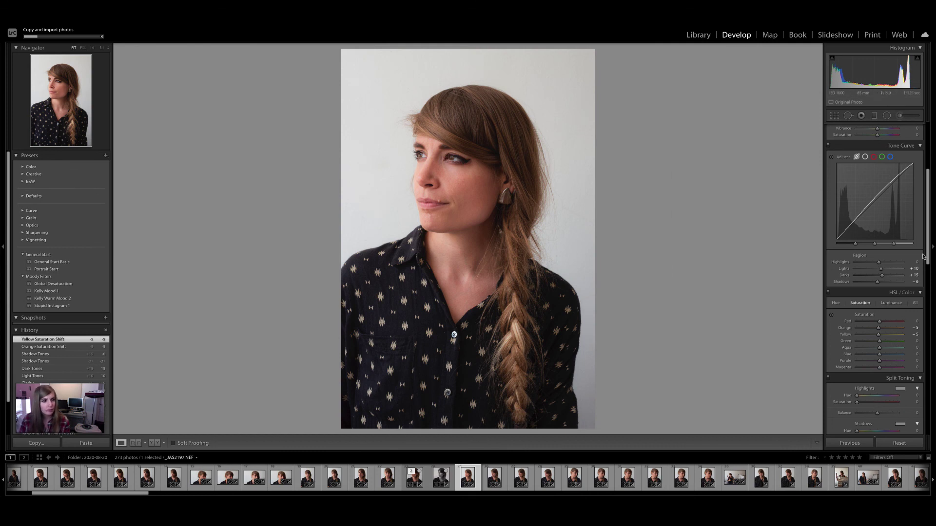
- Set the sharpening amount to 50, and enable lens profile corrections and chromatic aberration removal
drag(929, 253, 929, 347)
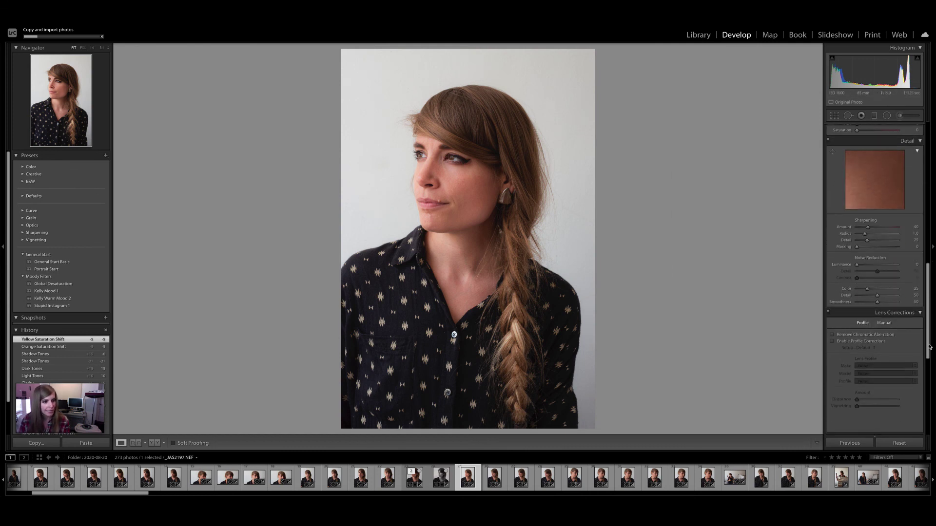
click(915, 227)
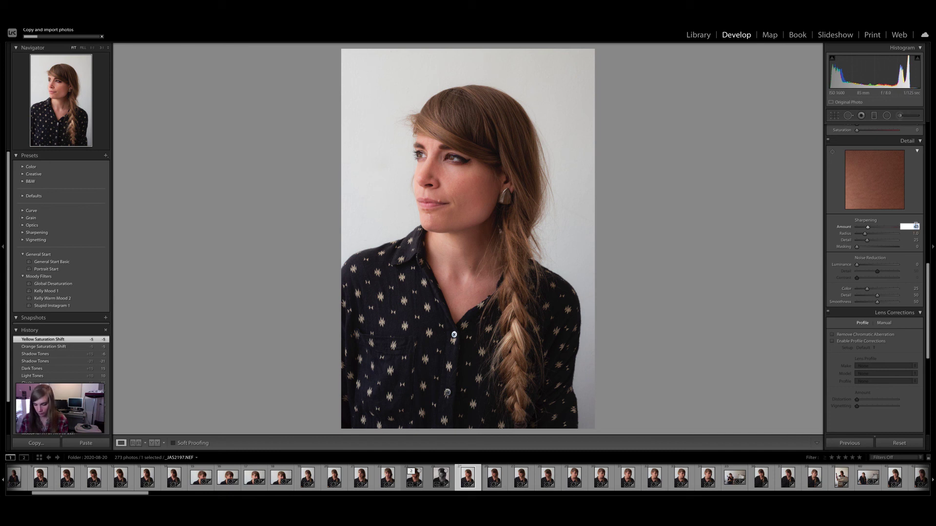
text(50)
key(Return)
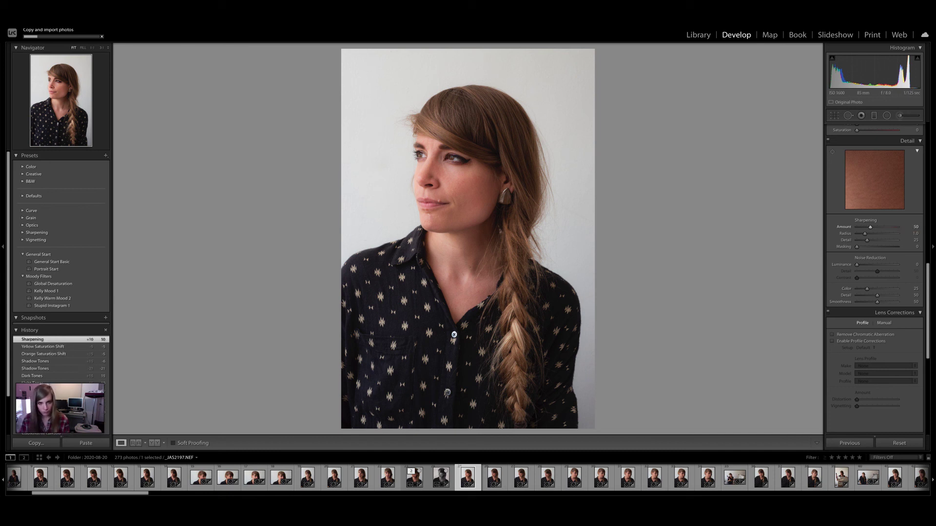
click(880, 342)
click(881, 335)
- Darken the portrait's edges with a post-crop vignette amount of -34
drag(929, 322, 934, 401)
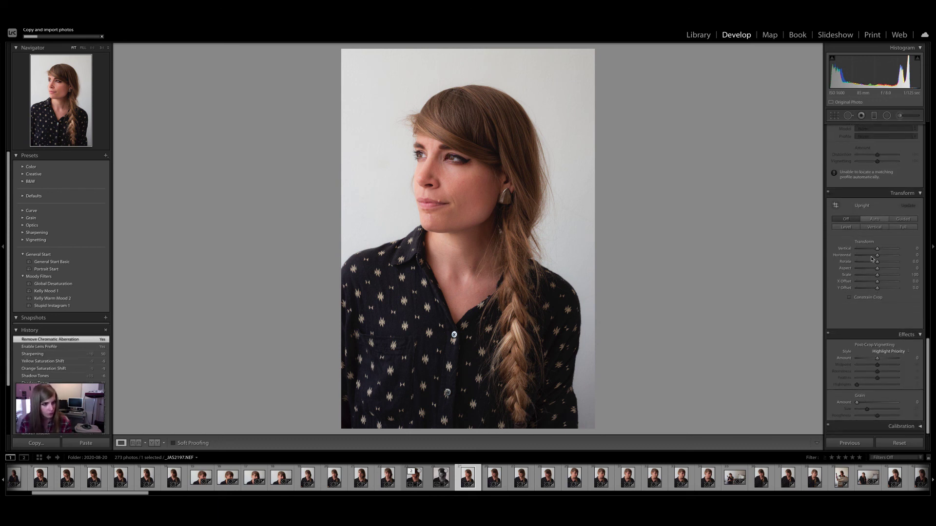
drag(873, 361, 871, 361)
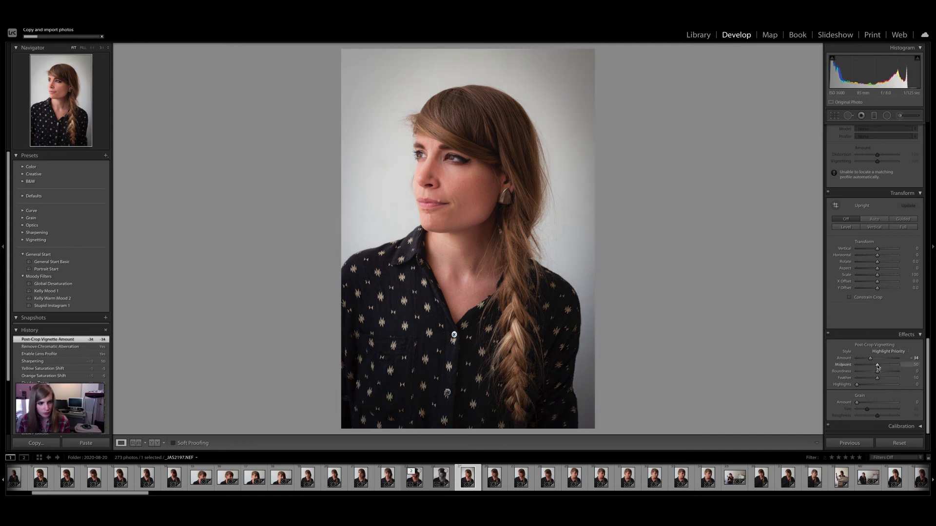
- Set the post-crop vignette midpoint to 48 and check the face up close
drag(878, 367, 877, 368)
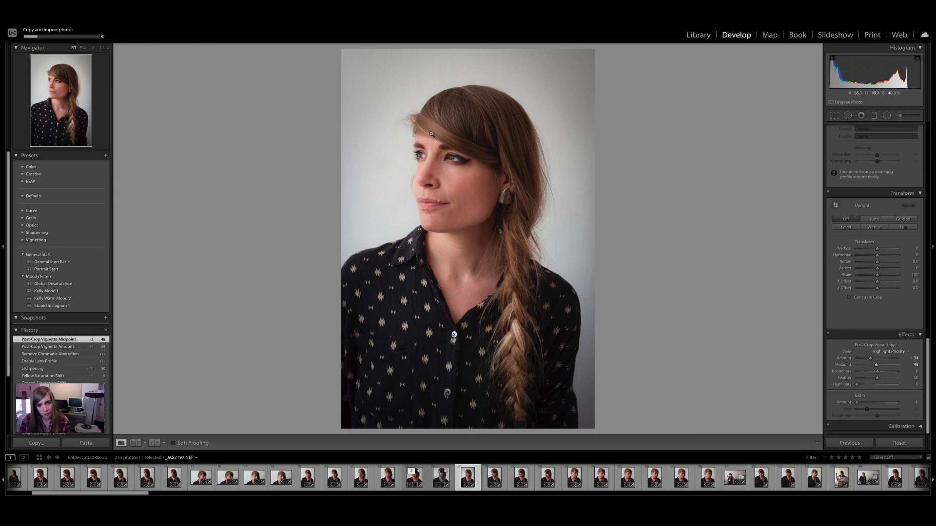
click(415, 194)
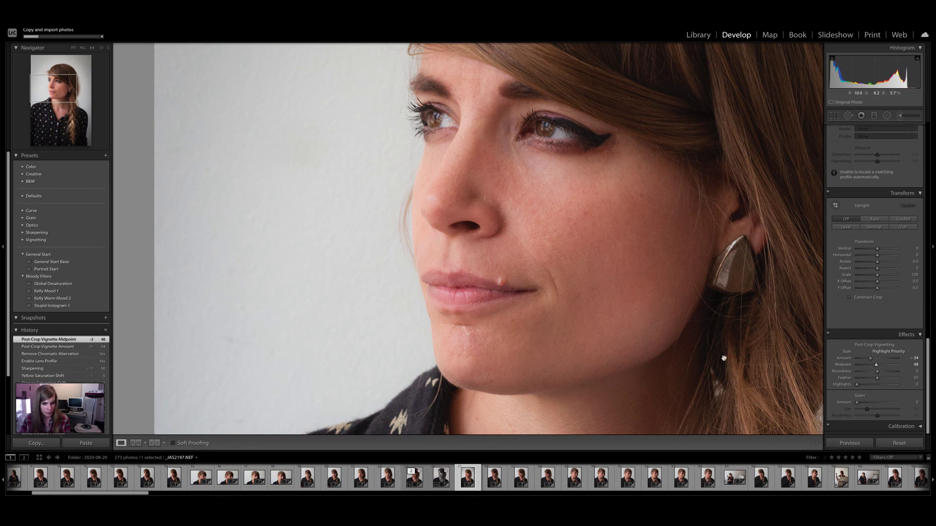
click(595, 312)
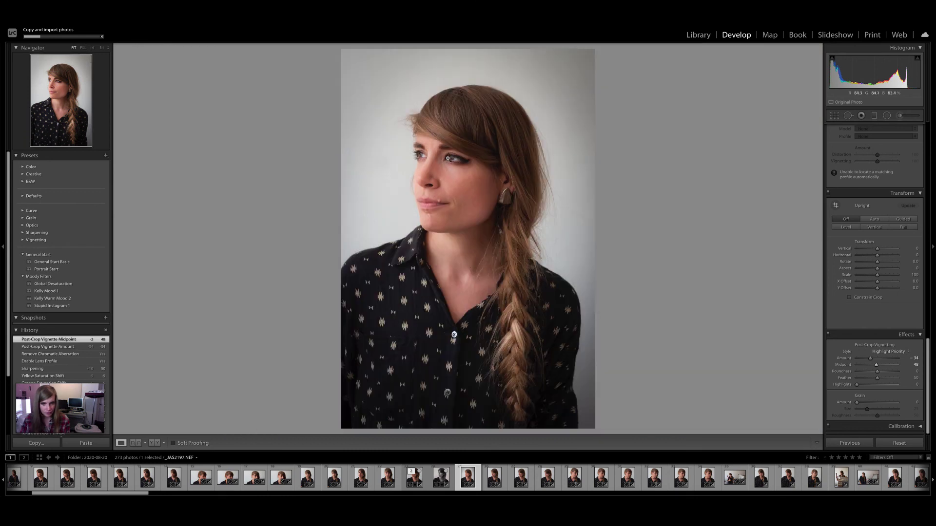
- Set up a new adjustment brush with the Soften Skin effect, size 13 and density 53
click(448, 177)
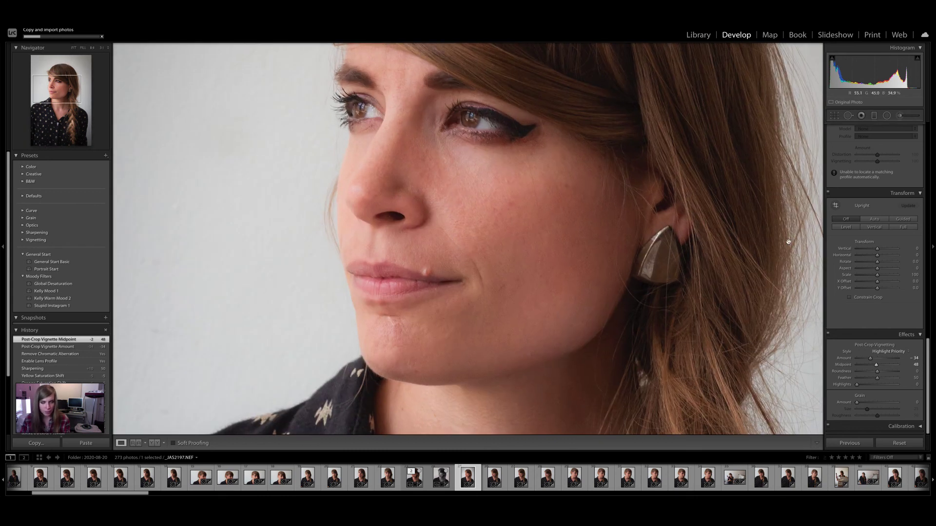
drag(928, 345, 934, 78)
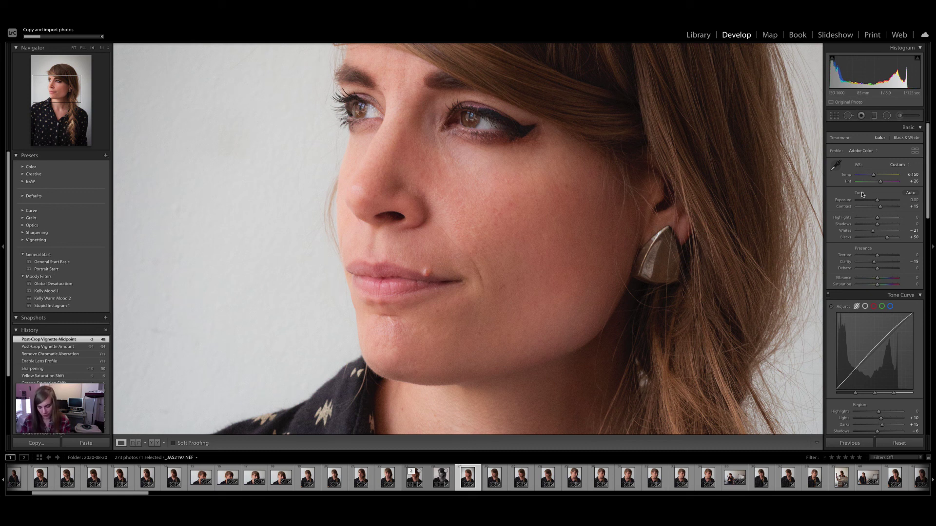
key(k)
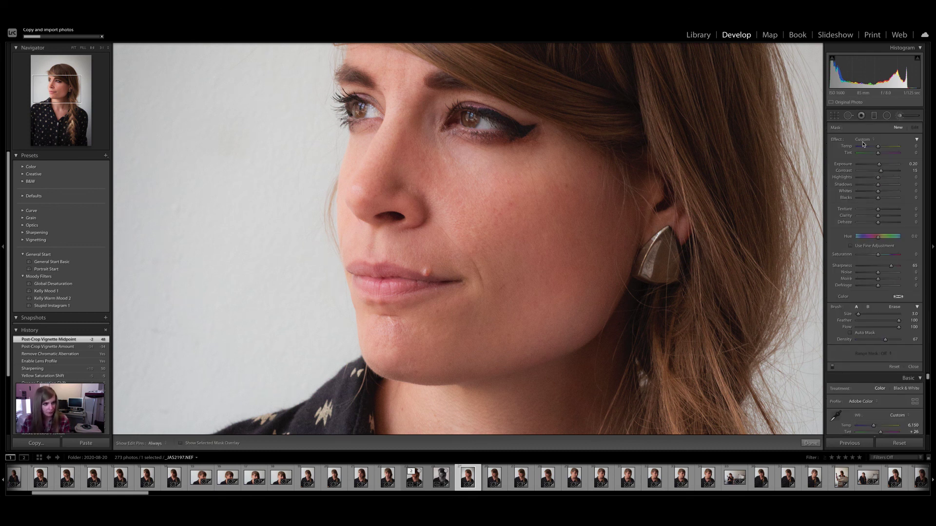
click(863, 142)
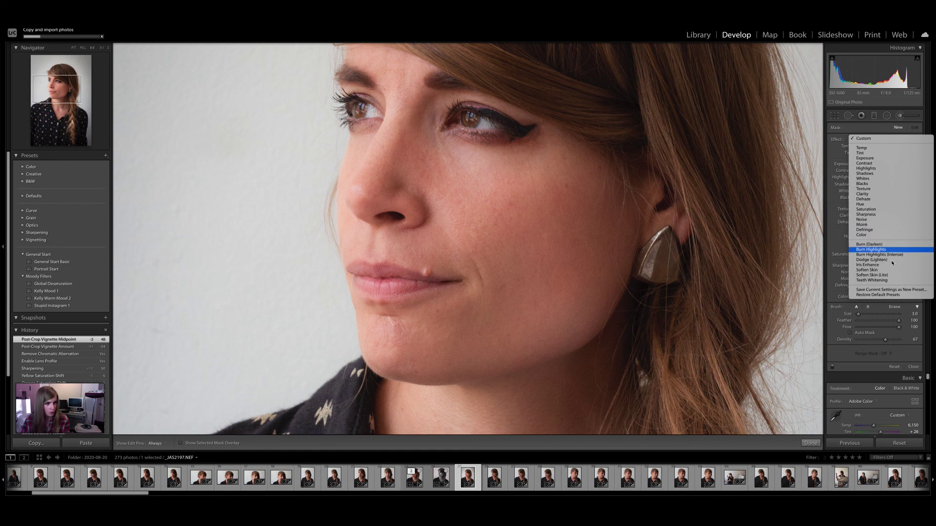
click(868, 271)
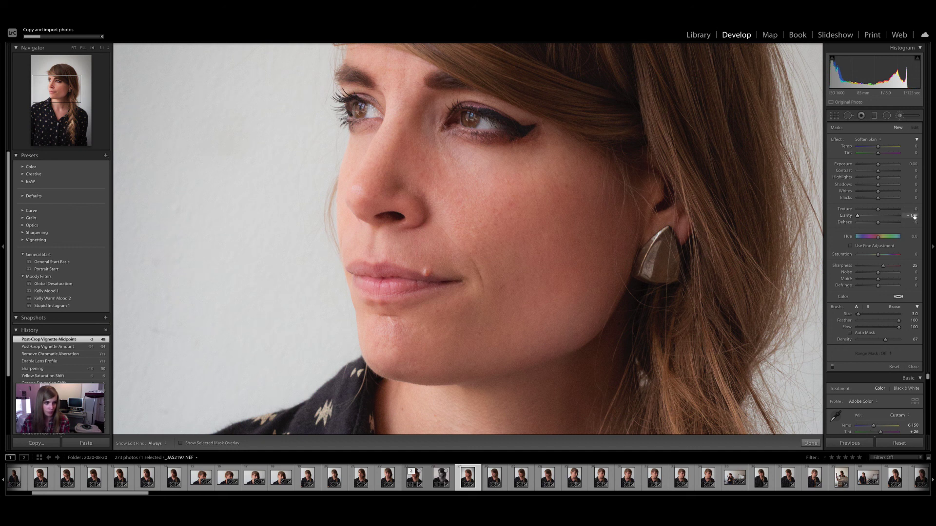
scroll(541, 249, up, 1)
scroll(540, 250, up, 6)
drag(885, 342, 879, 343)
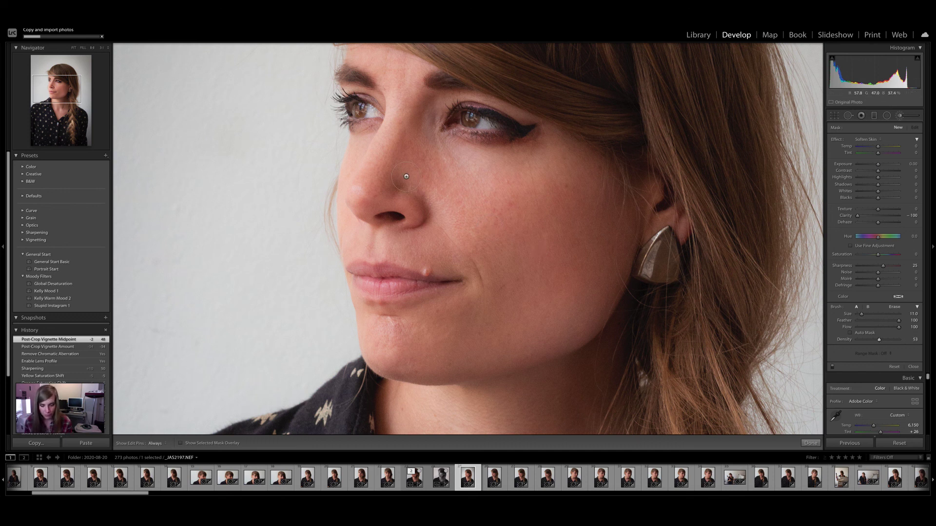
scroll(410, 172, up, 3)
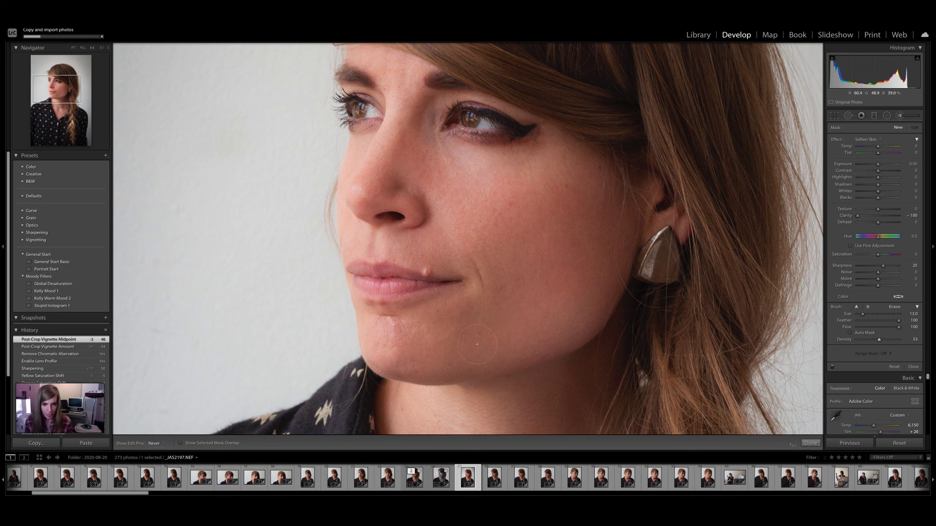
- Brush the skin softening over the chin, cheek and nose area, and close the brush
mouse_move(555, 348)
mouse_down()
mouse_move(499, 254)
mouse_move(409, 189)
mouse_up()
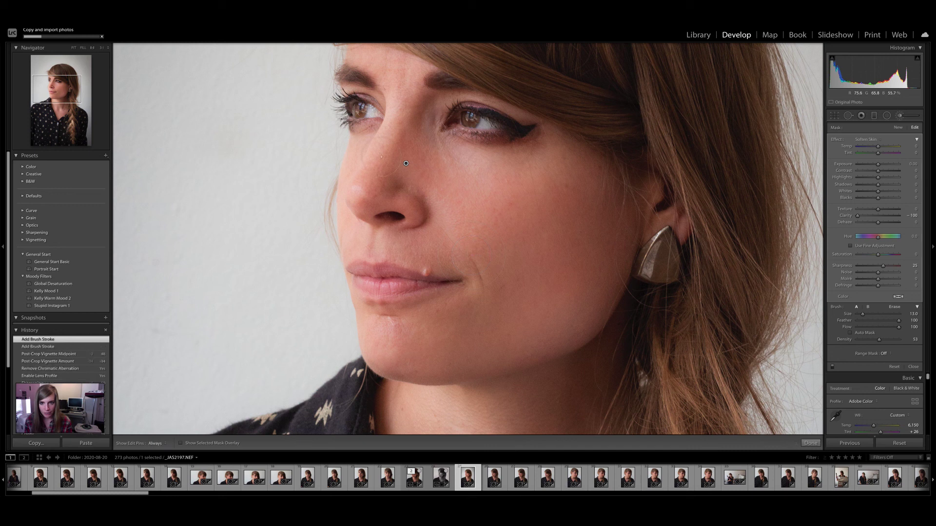
drag(432, 202, 517, 278)
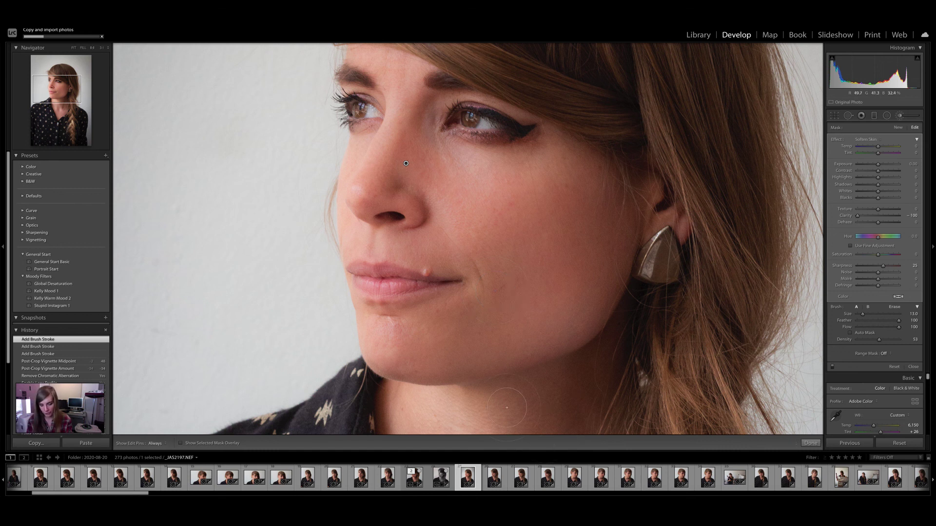
key(k)
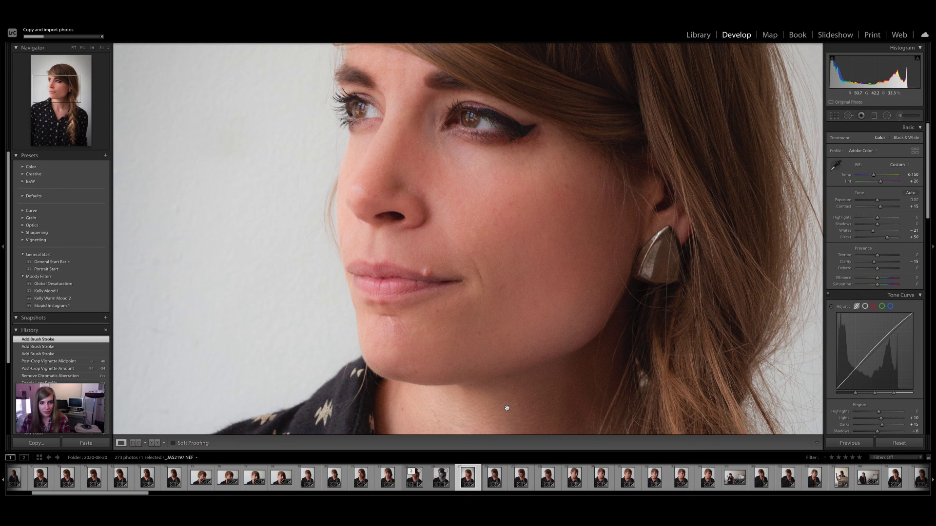
- Compare the edited portrait with its original version, both up close on the face and at full view
key(backslash)
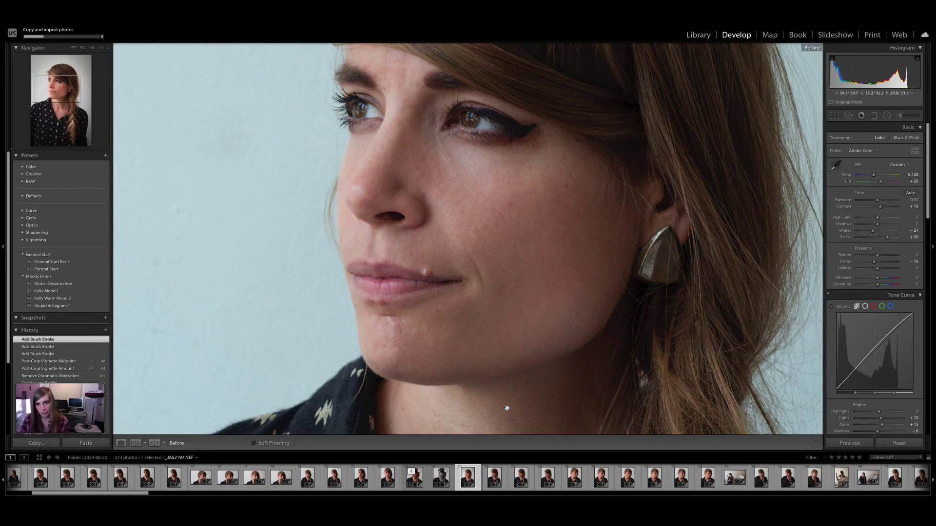
key(backslash)
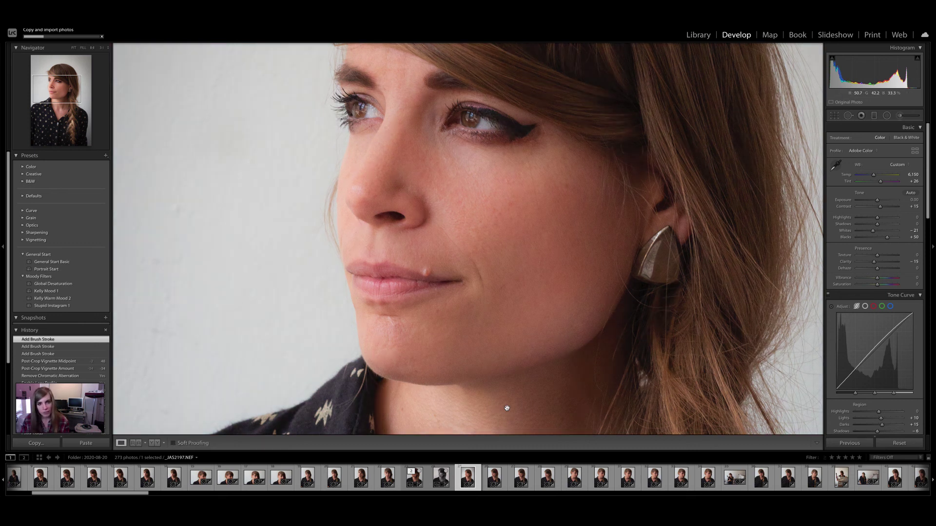
click(443, 104)
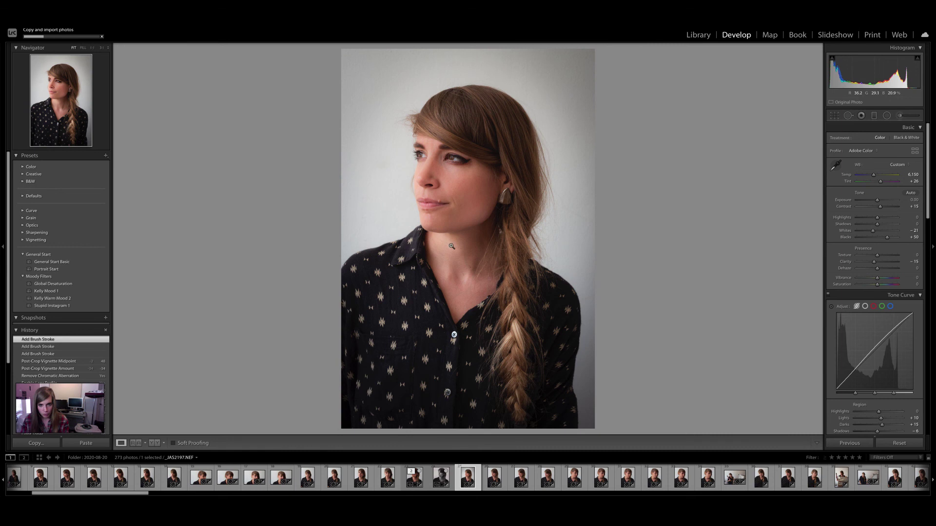
key(backslash)
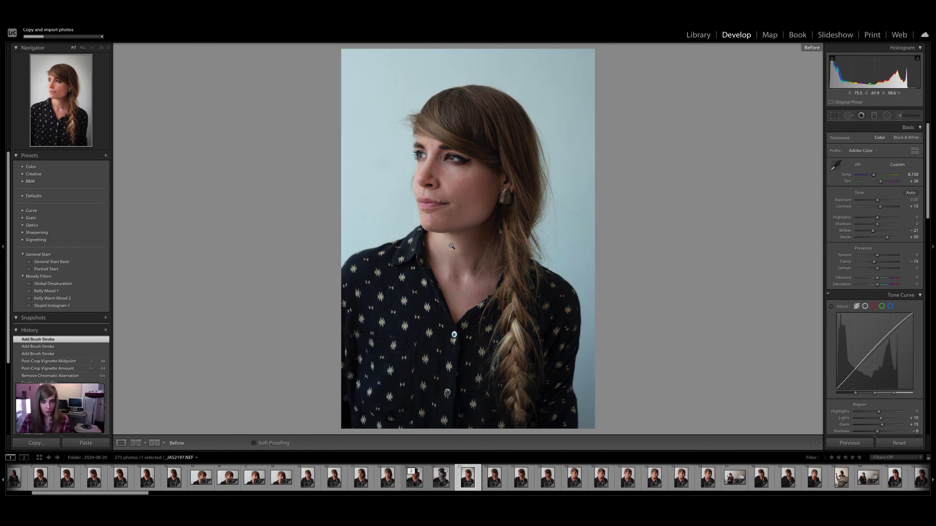
key(backslash)
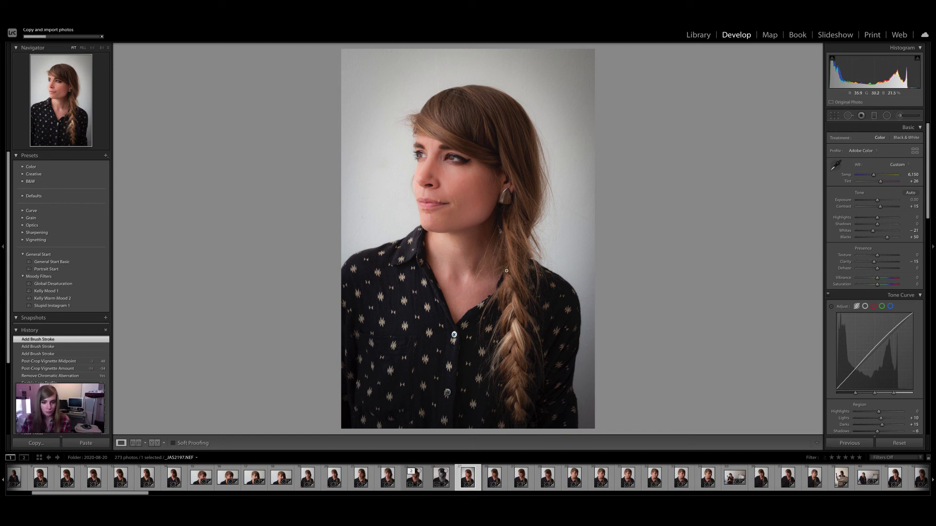
- Set up a new adjustment brush on the face with the Contrast effect at 15 and exposure at 0.10
click(440, 153)
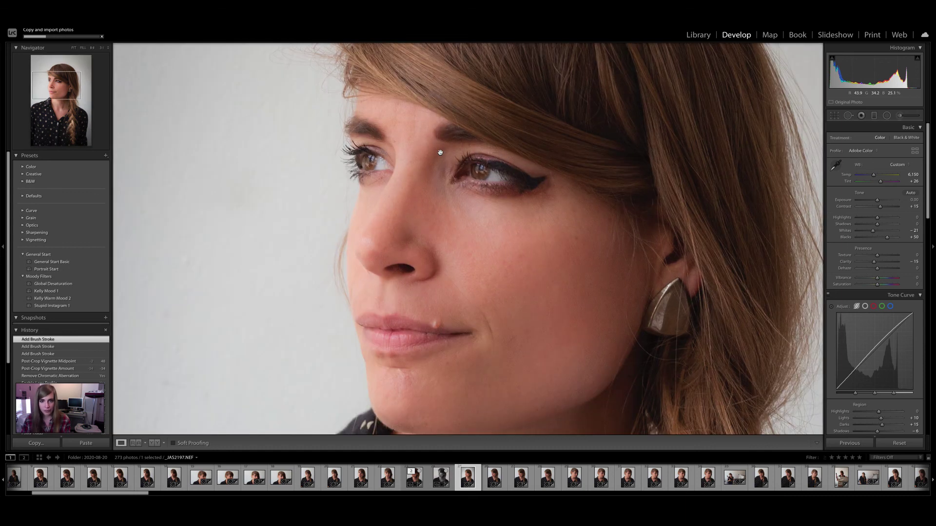
key(k)
click(873, 141)
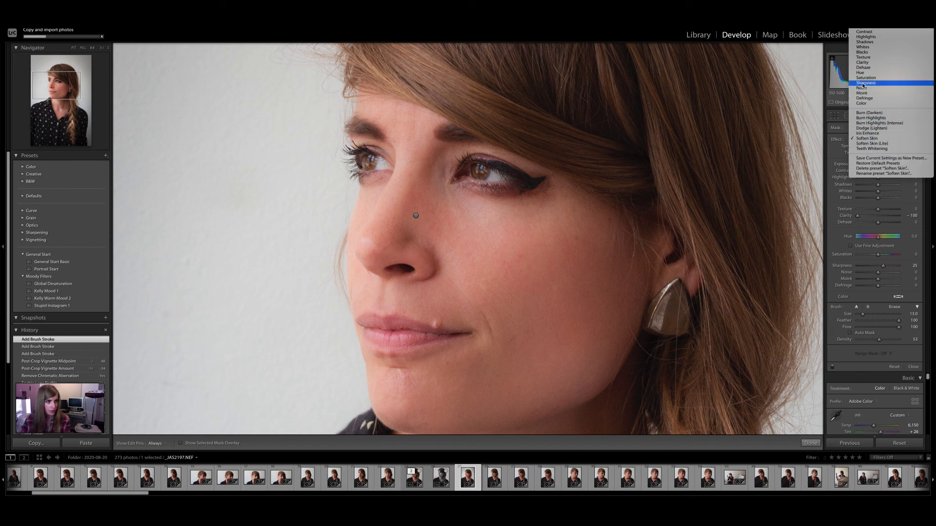
click(867, 35)
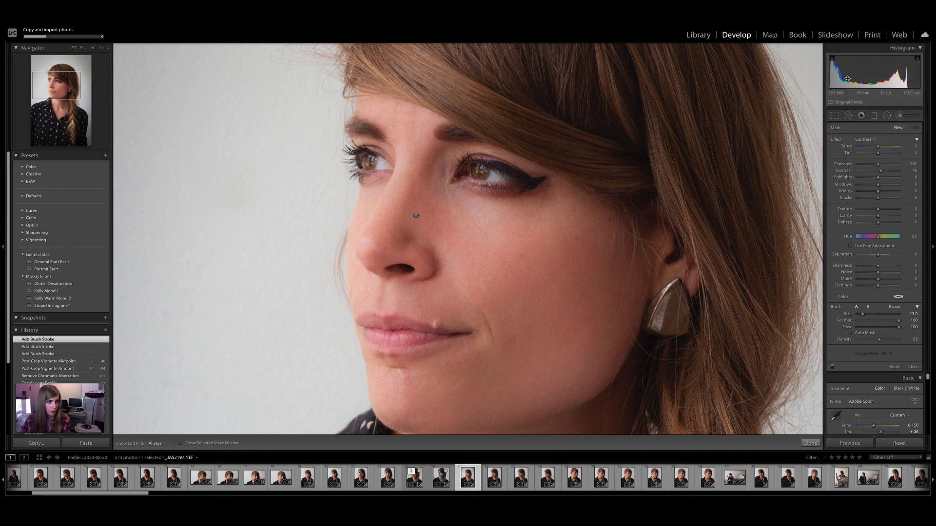
click(919, 165)
text(.2)
key(Return)
click(918, 165)
text(.1)
key(Return)
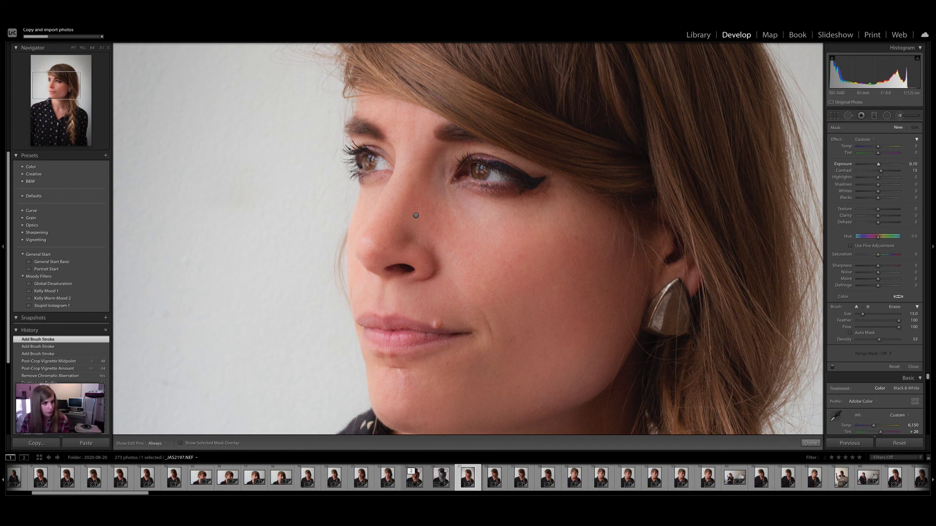
- Set the brush's sharpness to 75, paint over the eyes with the edit pins hidden, and close the brush
click(915, 266)
text(75)
key(Return)
key(h)
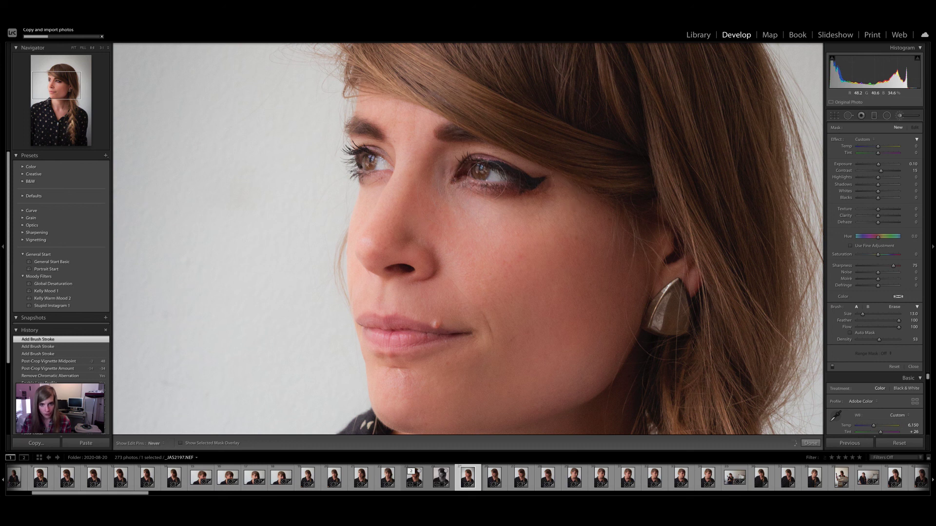
drag(473, 172, 467, 170)
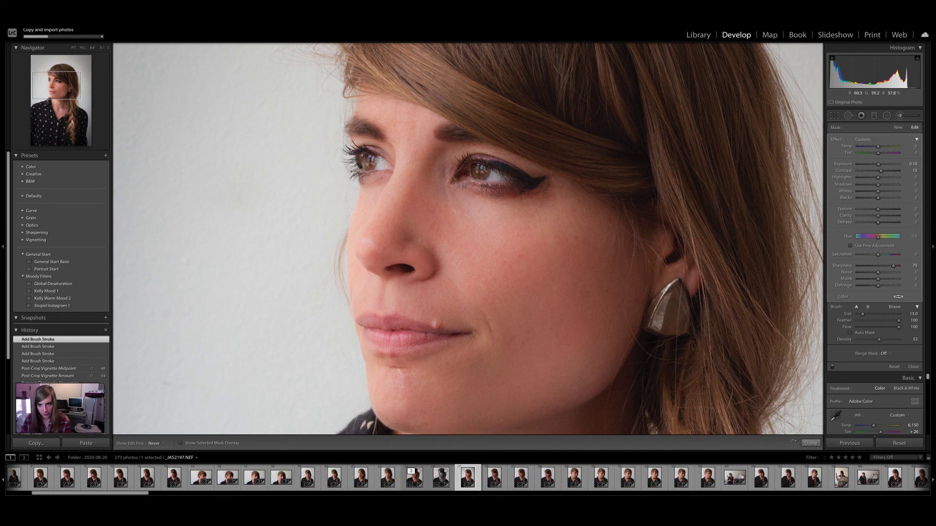
click(473, 179)
key(h)
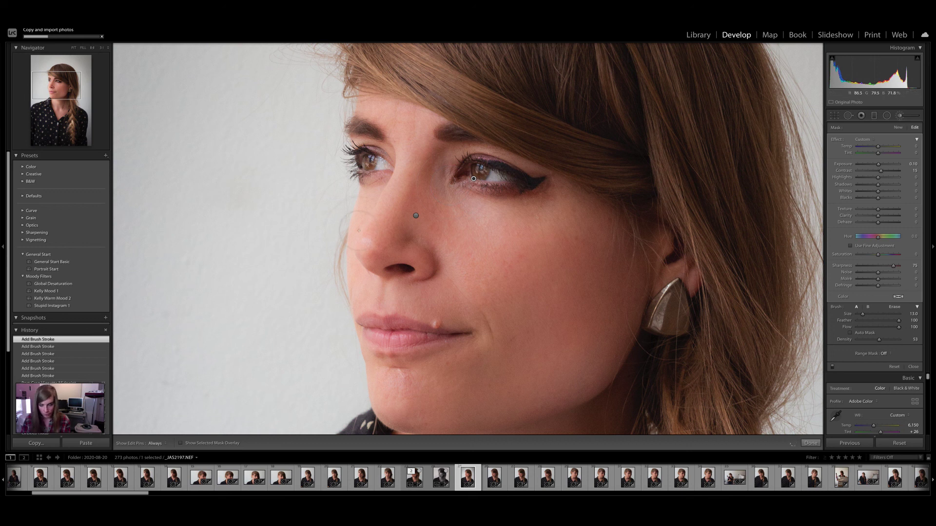
key(k)
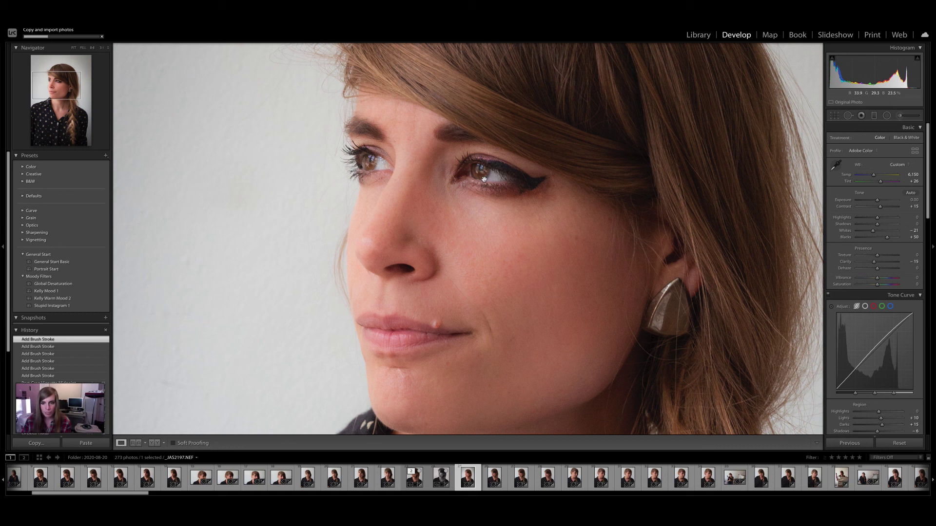
key(ctrl+z)
click(863, 140)
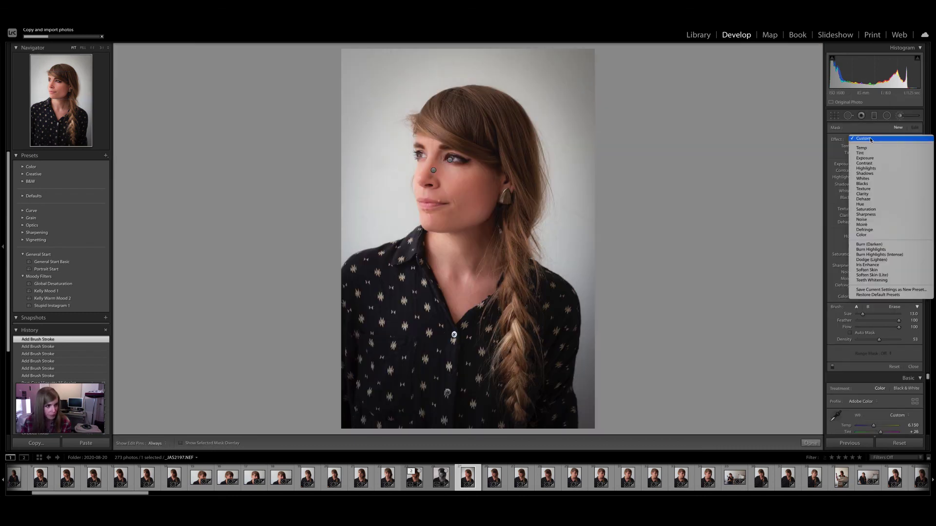
click(877, 244)
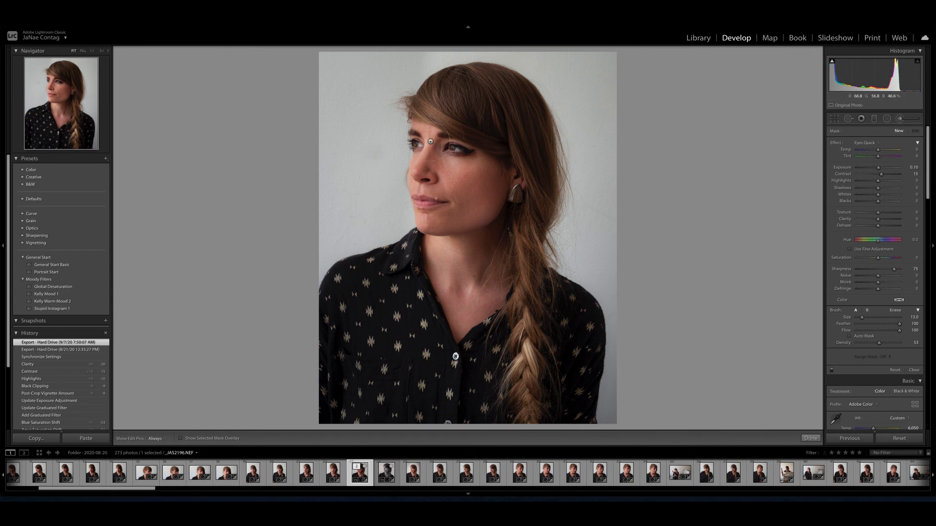
key(k)
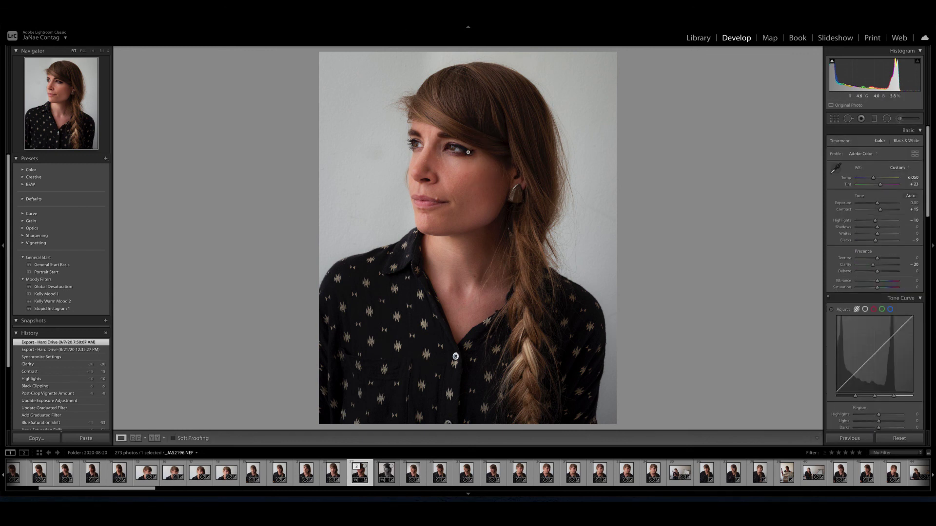
- Try to save the current adjustment brush settings as a new preset named "Eyes Quick"
key(k)
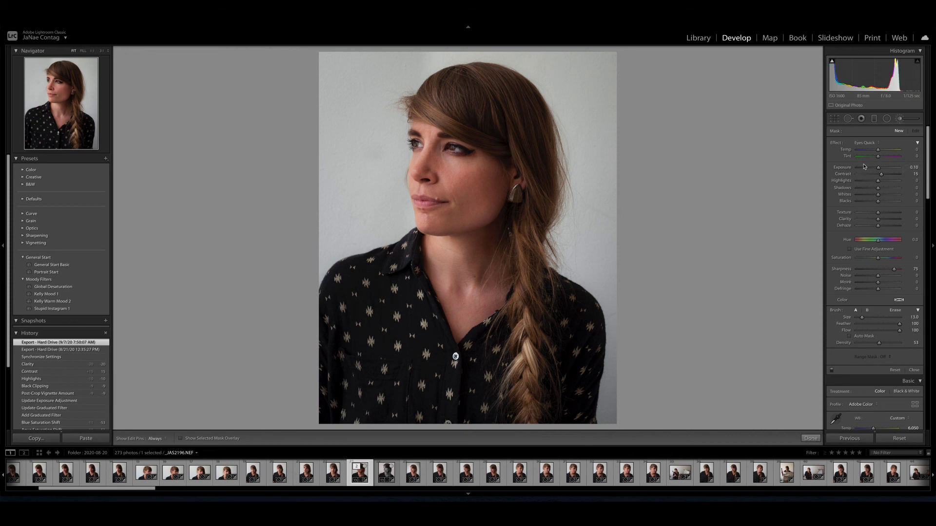
click(867, 143)
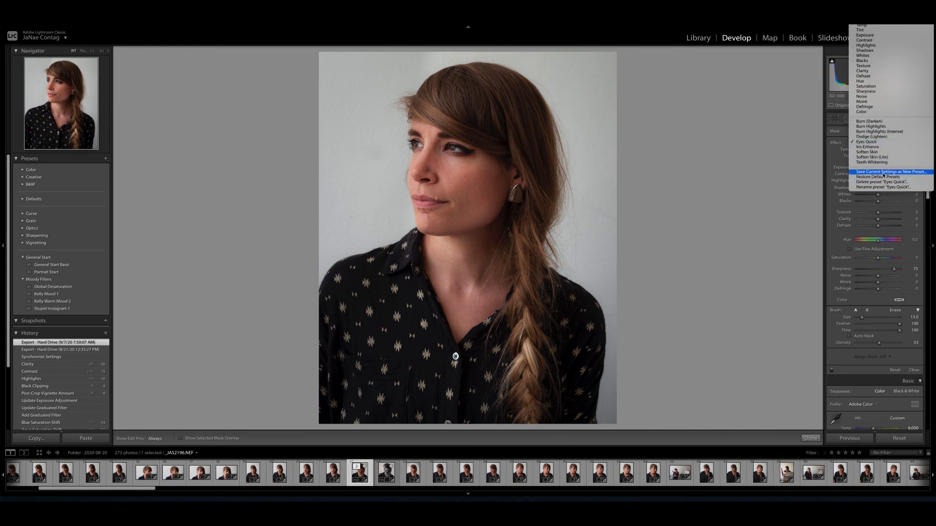
click(884, 173)
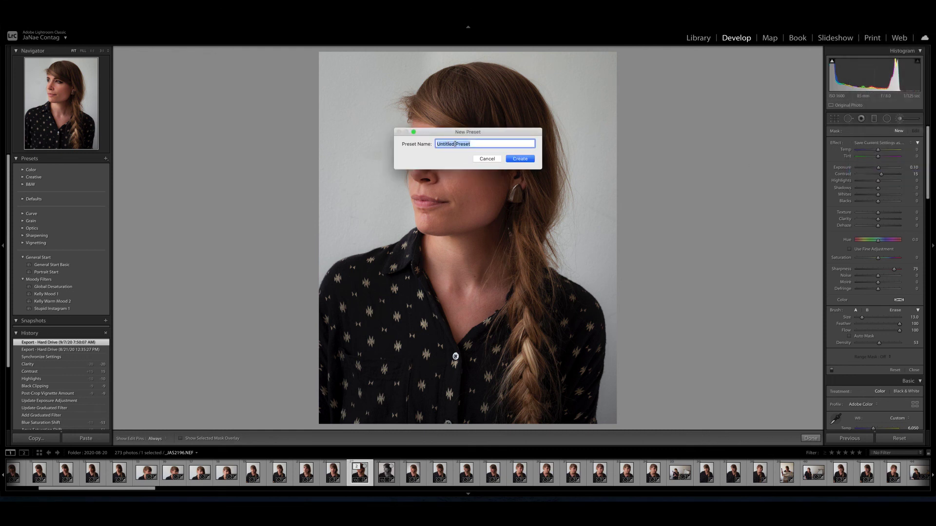
text(Eyes Quick)
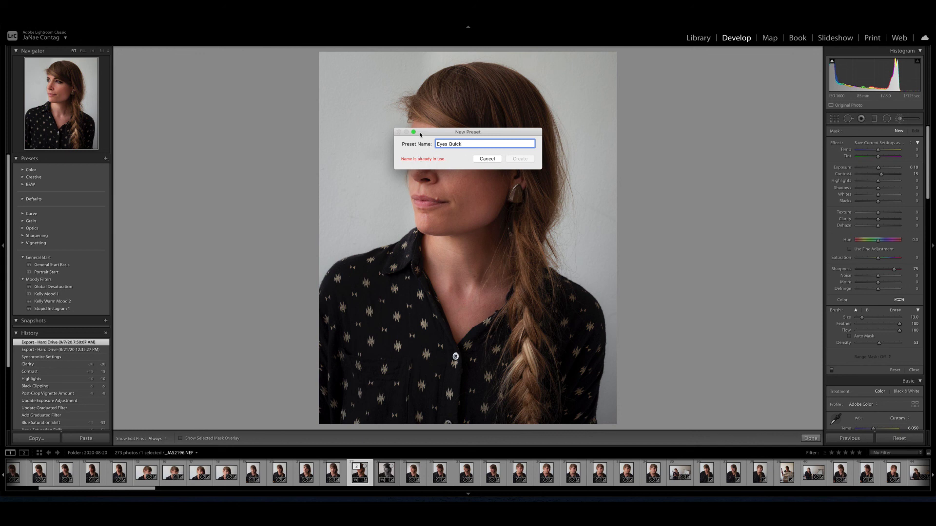
click(488, 162)
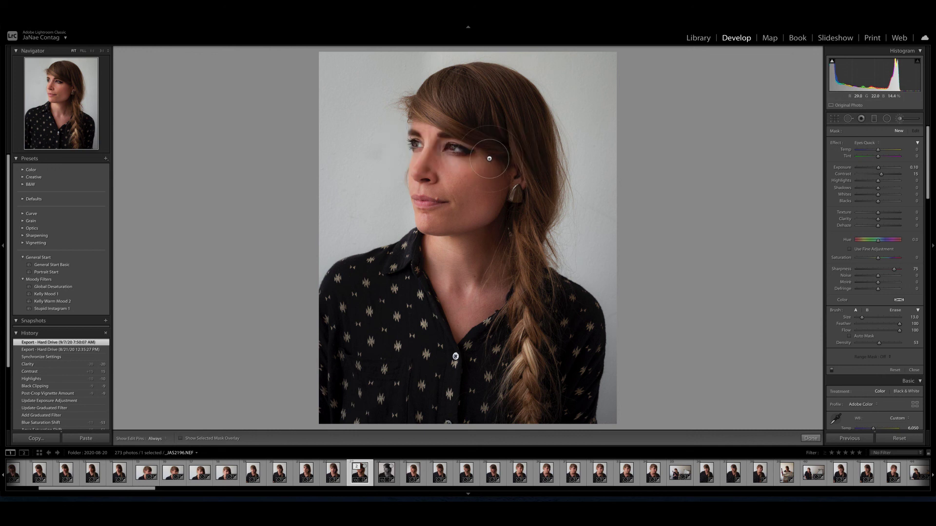
- Apply the "Eyes Quick" effect preset to the adjustment brush and close the brush
click(867, 144)
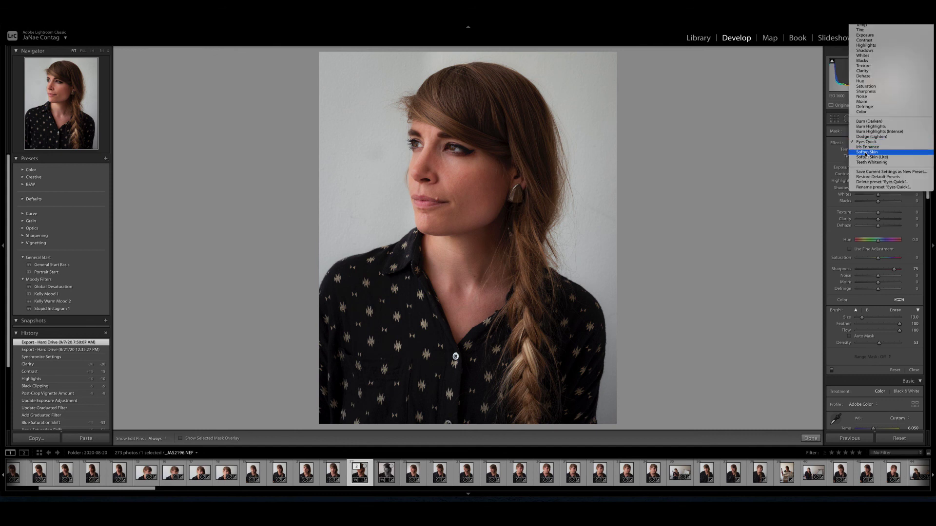
click(863, 143)
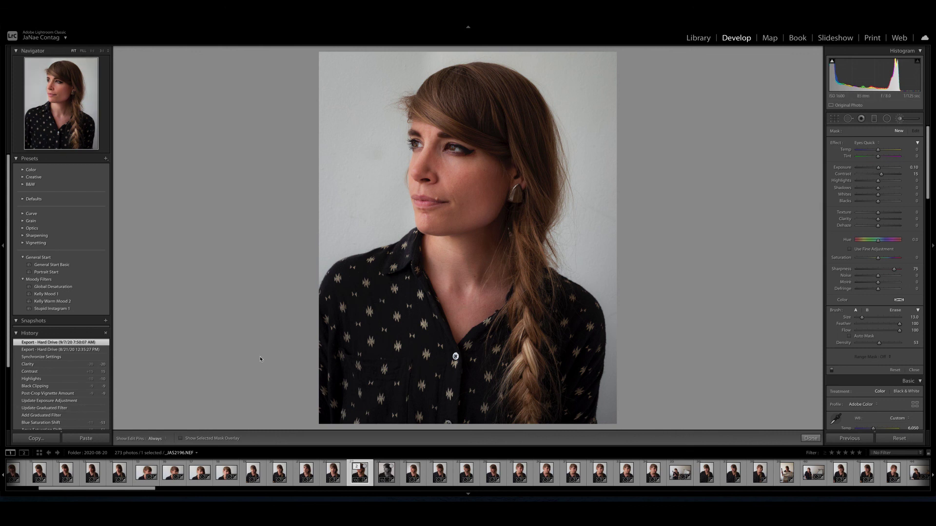
key(k)
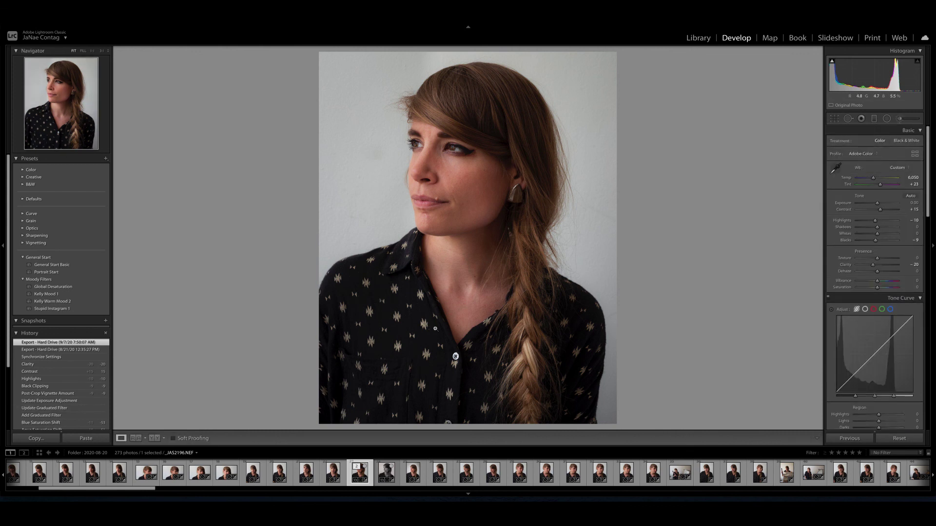
- Show the Previous Import photos as a grid in the Library and select an upright photo of the couple with their dog
click(701, 38)
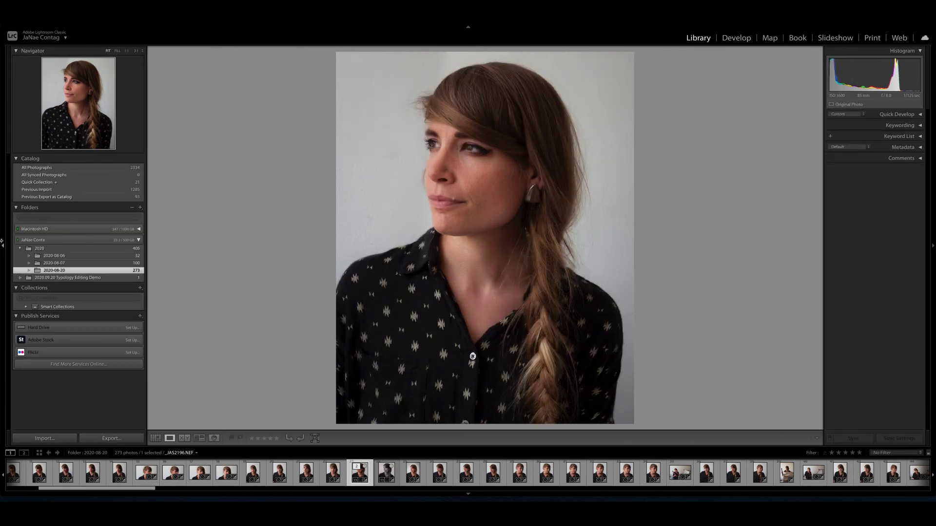
click(35, 191)
key(g)
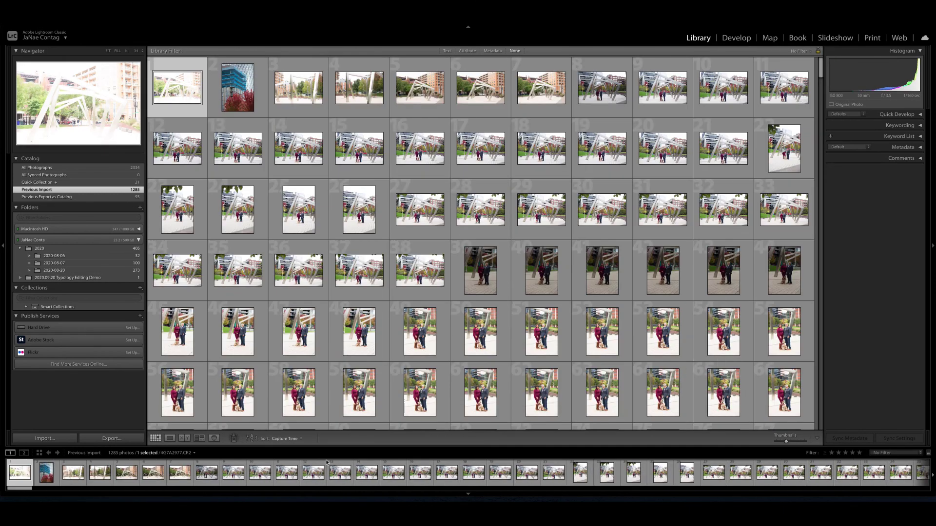
drag(27, 491, 54, 490)
click(190, 478)
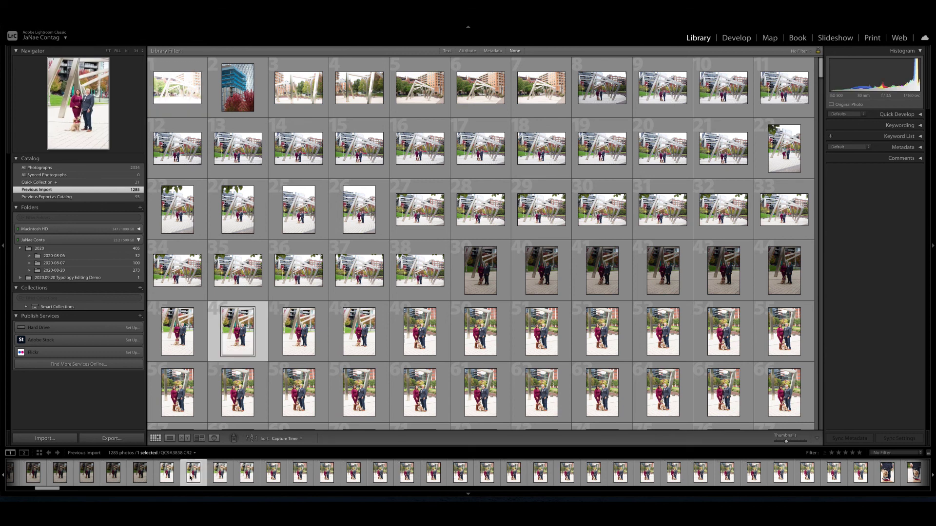
- Look through the imported couple photos and select the second solo portrait of the woman in the maroon dress
scroll(483, 344, down, 3)
scroll(483, 344, down, 5)
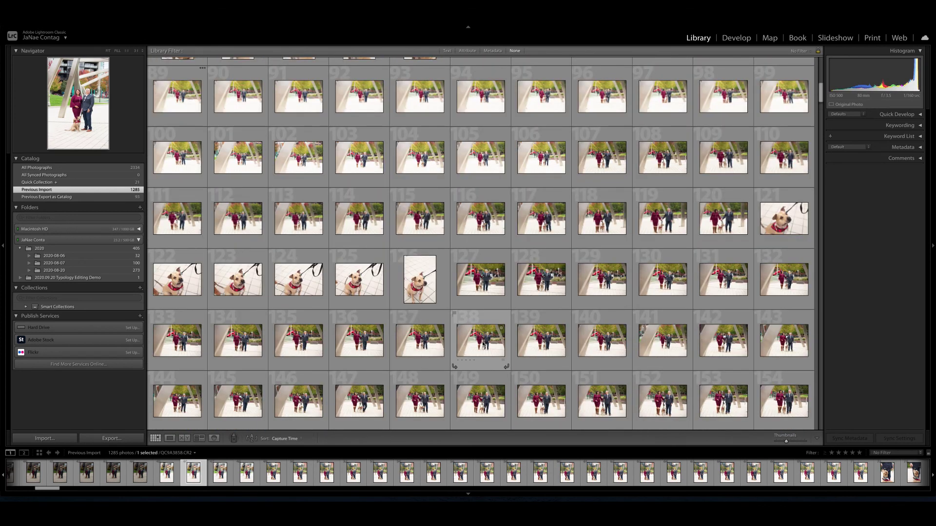
scroll(483, 344, down, 4)
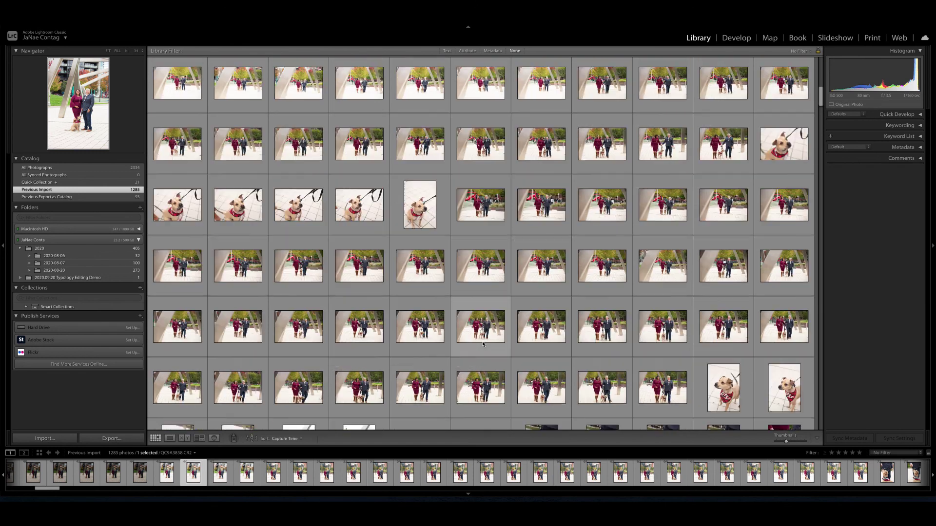
scroll(483, 345, down, 1)
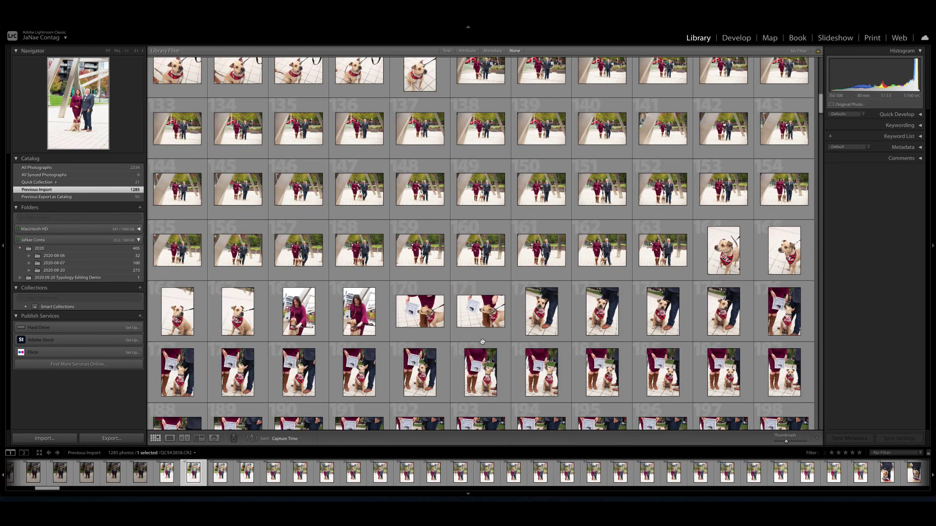
scroll(482, 341, down, 5)
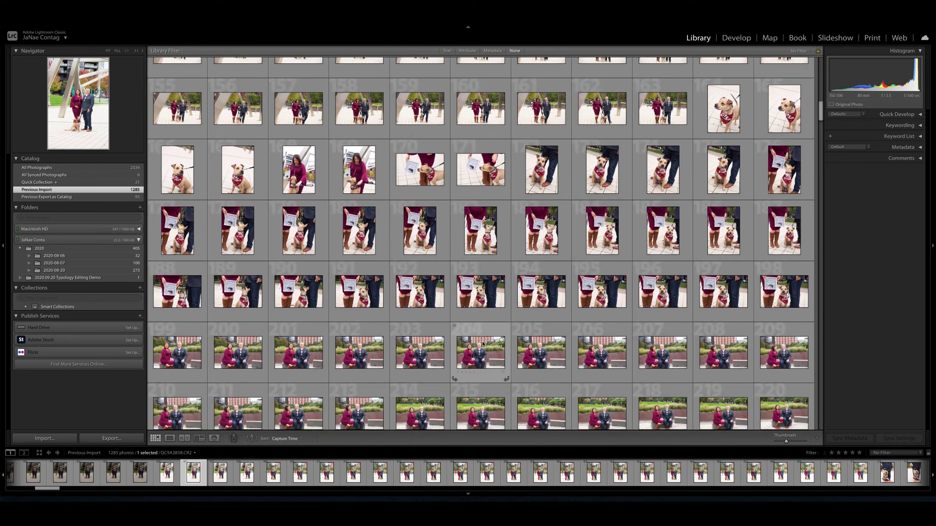
scroll(482, 344, down, 5)
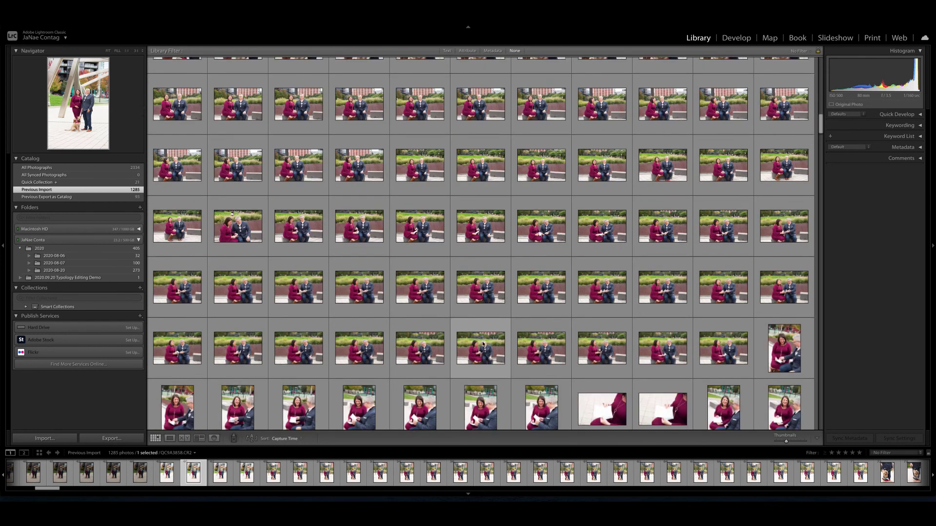
scroll(483, 344, down, 5)
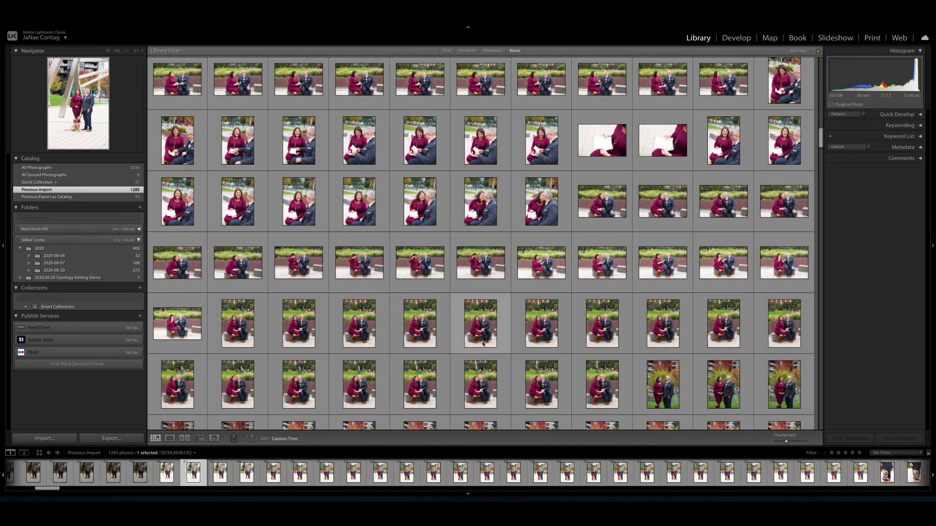
scroll(483, 344, down, 1)
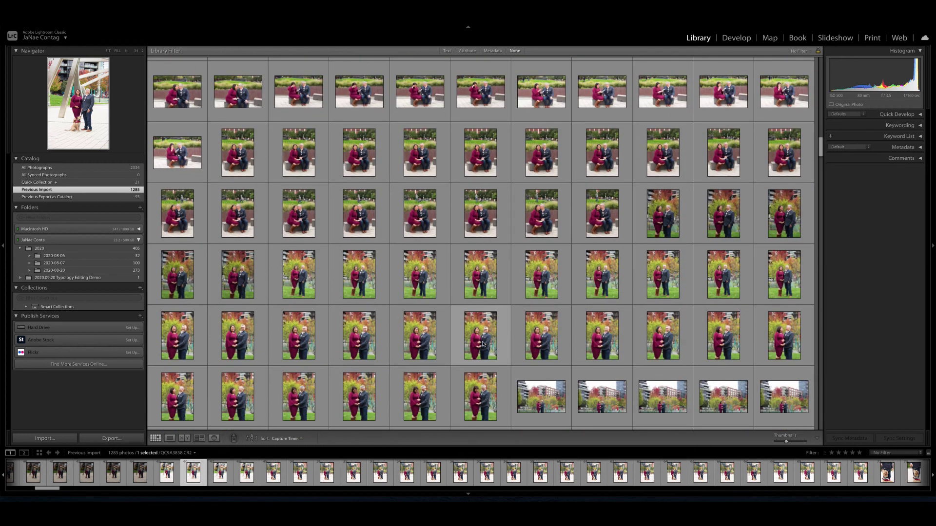
scroll(483, 345, down, 4)
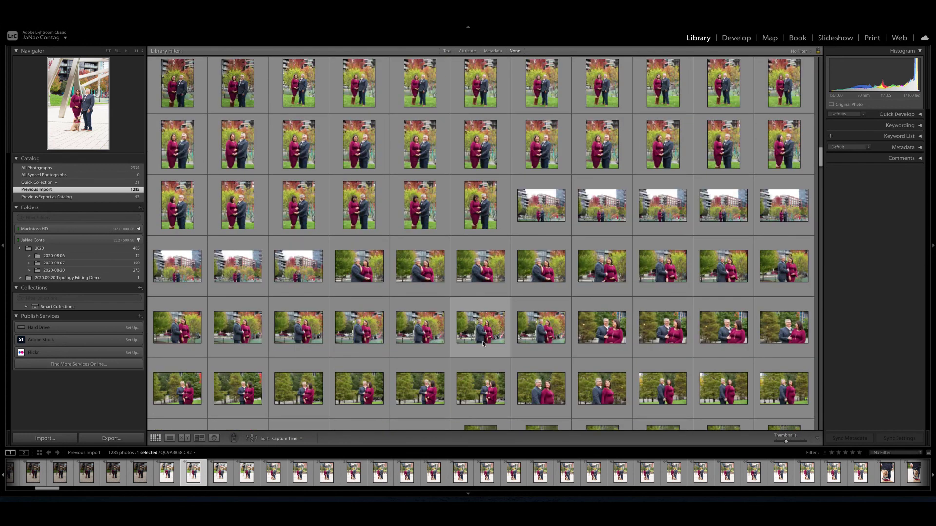
scroll(483, 344, down, 2)
scroll(482, 345, down, 1)
scroll(483, 344, down, 4)
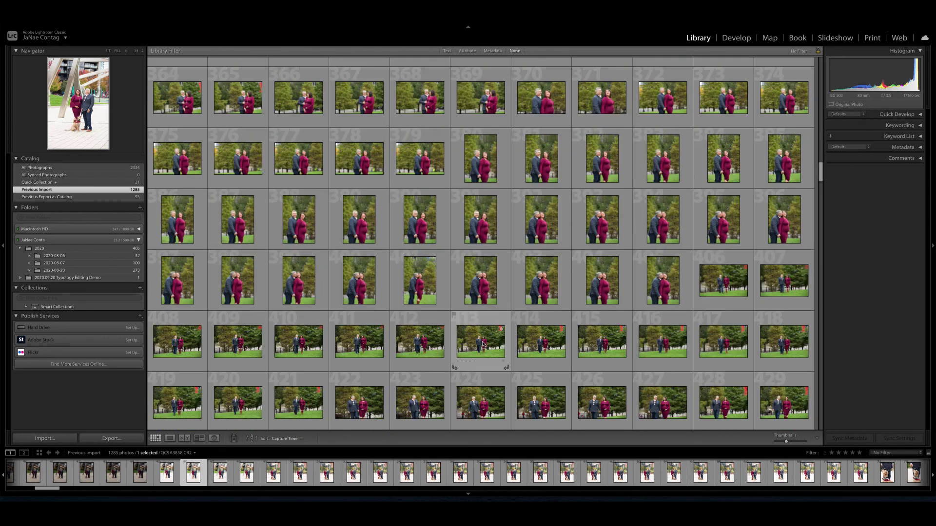
scroll(483, 345, down, 4)
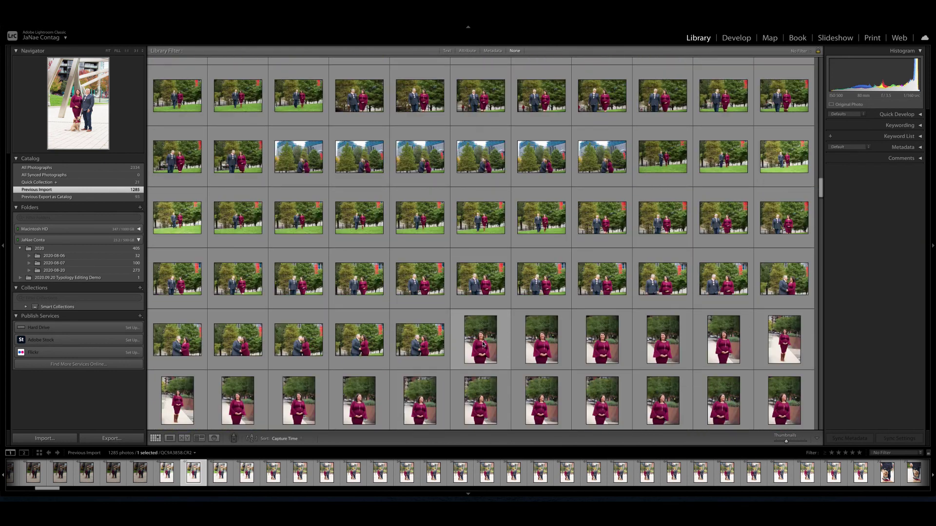
scroll(483, 344, down, 2)
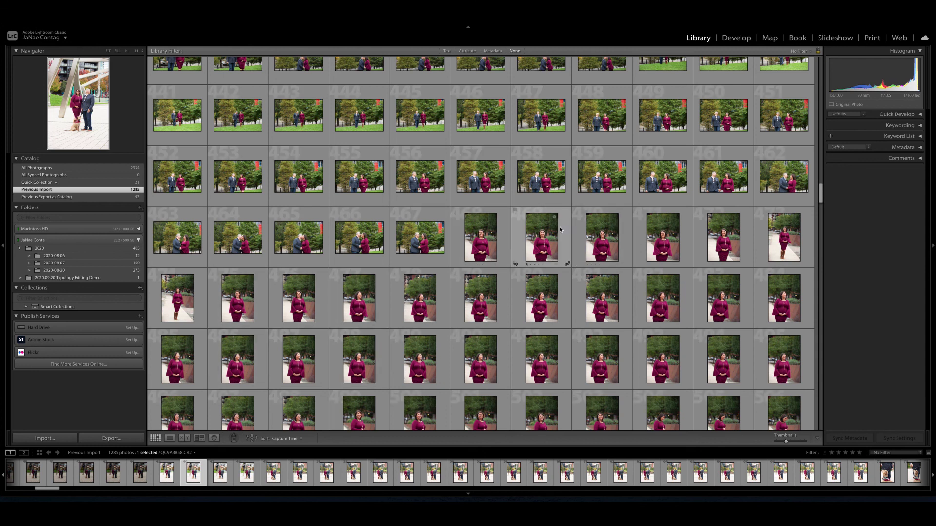
click(544, 252)
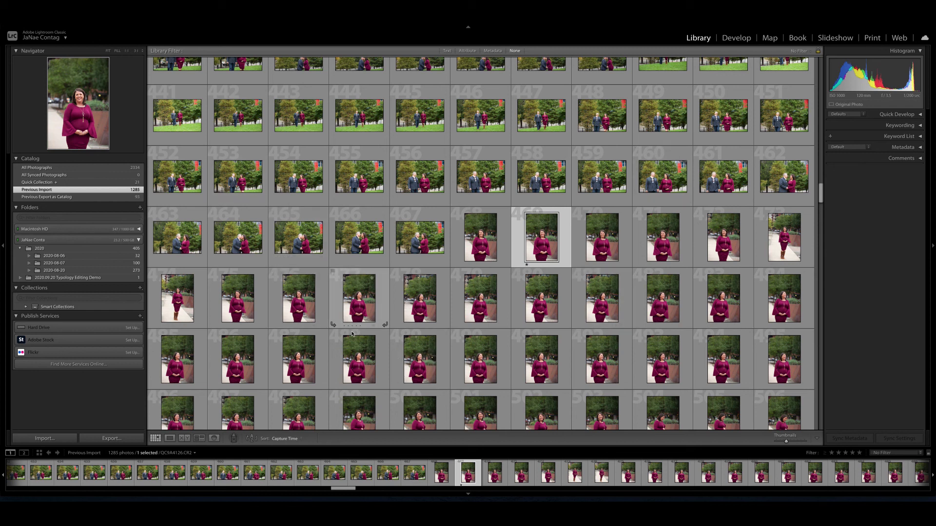
- Examine the other maroon-dress portraits and the couple photos that follow, and return to the selected portrait
scroll(343, 337, down, 3)
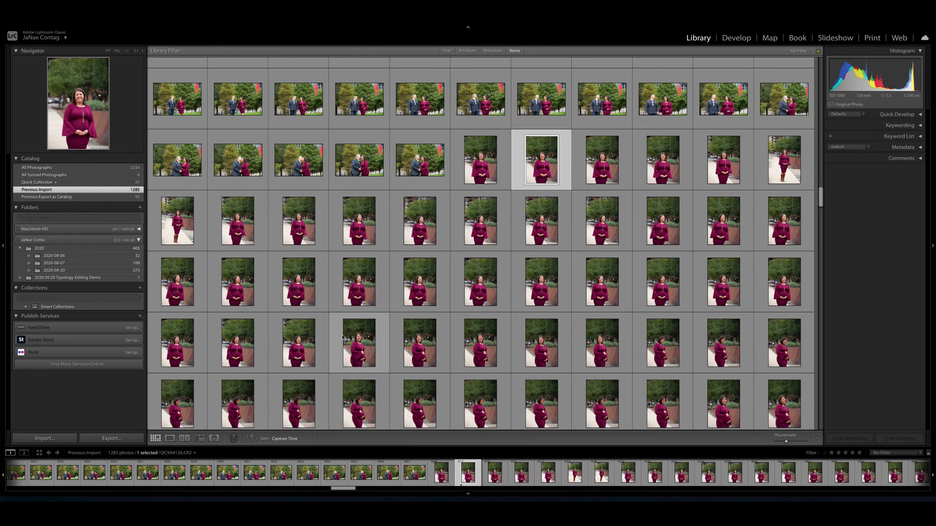
scroll(342, 336, down, 3)
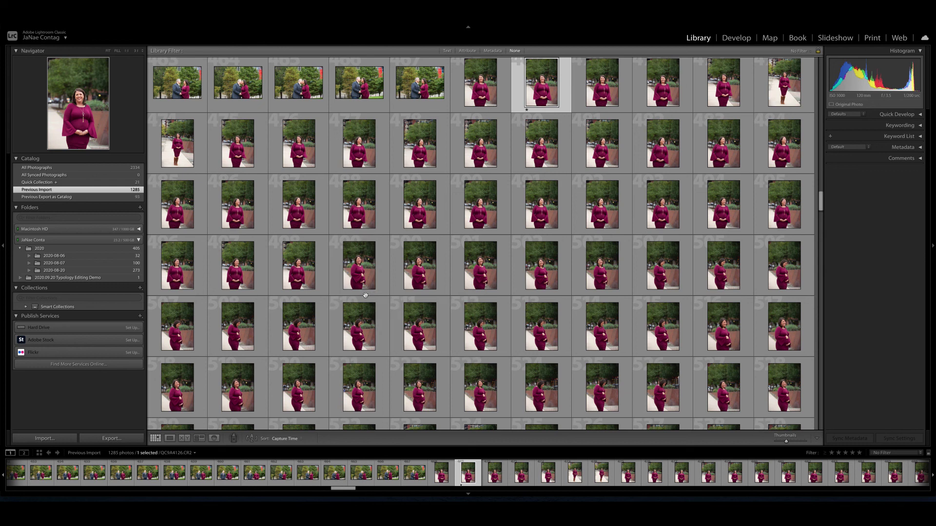
scroll(409, 326, down, 10)
scroll(409, 326, down, 5)
scroll(409, 326, down, 8)
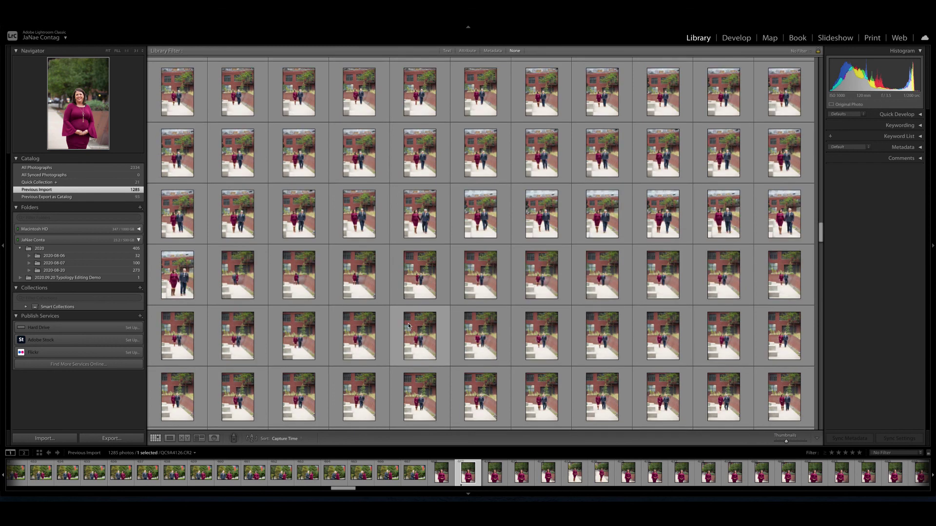
scroll(409, 326, up, 10)
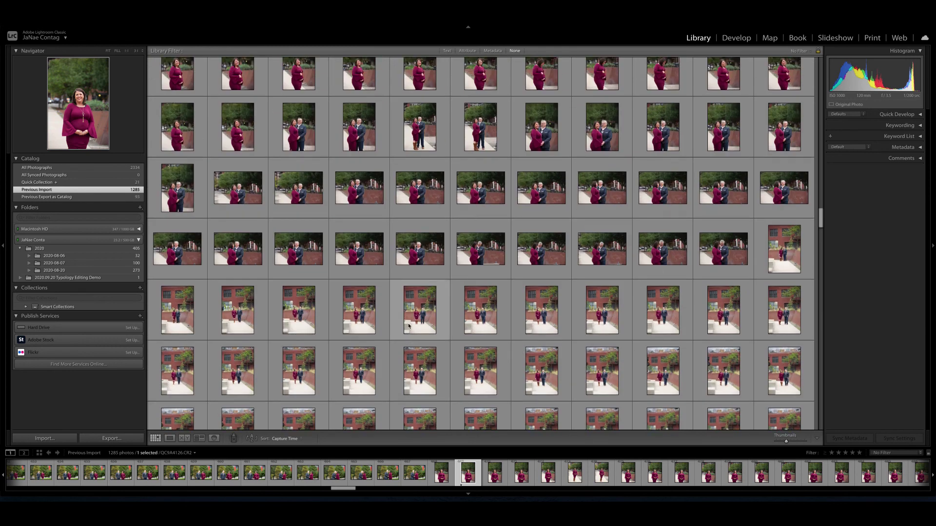
scroll(409, 326, up, 8)
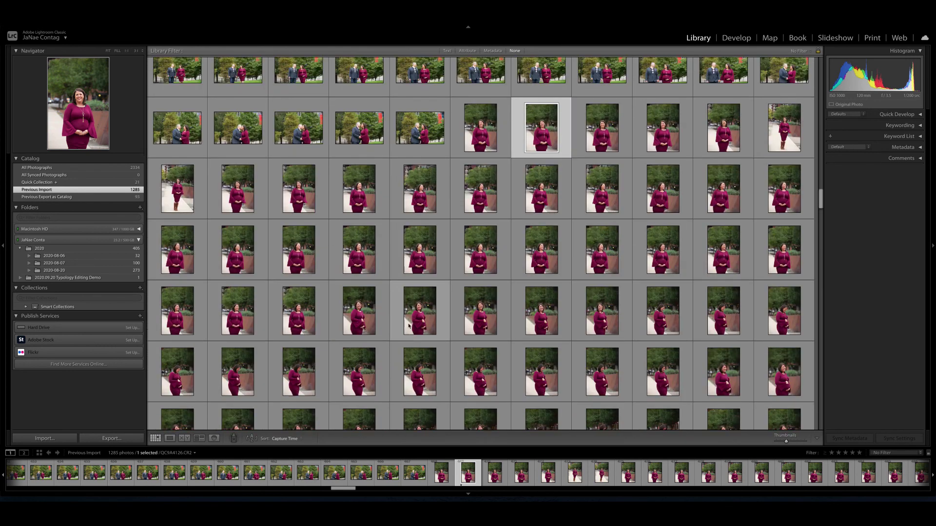
scroll(409, 326, up, 1)
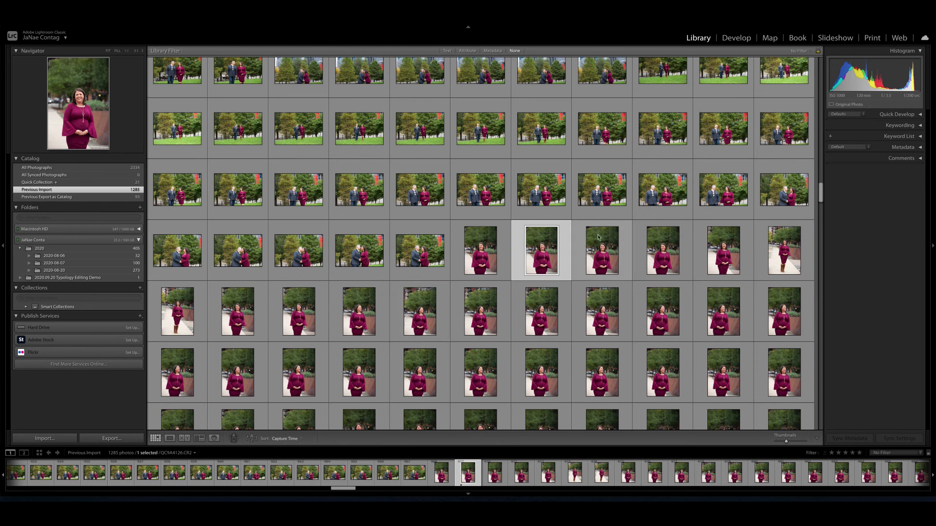
- Open the selected maroon-dress portrait in Develop and crop it tighter around the woman, keeping the original aspect ratio and trimming empty space above her
double_click(551, 266)
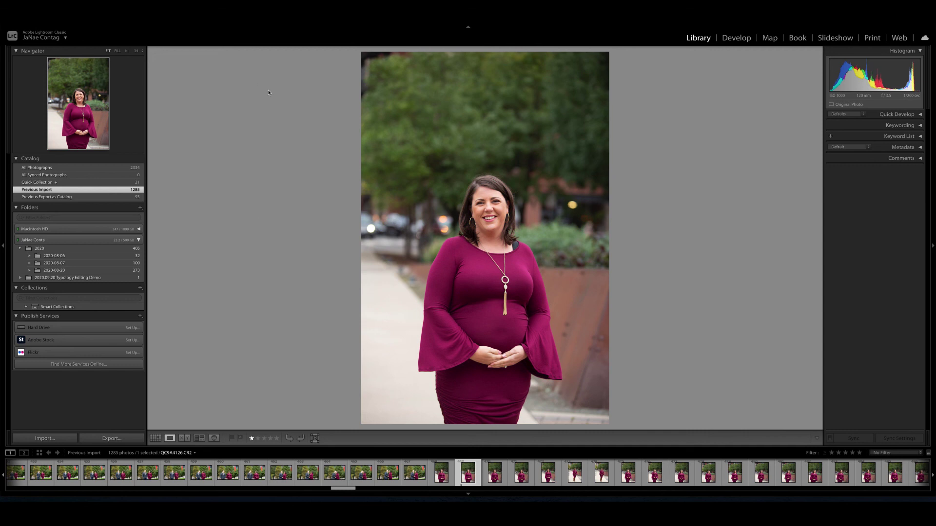
click(736, 37)
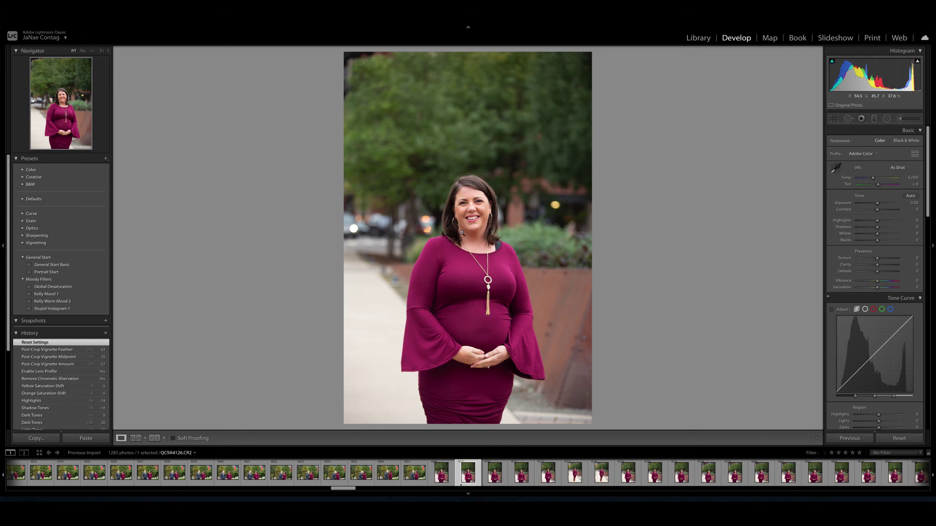
key(r)
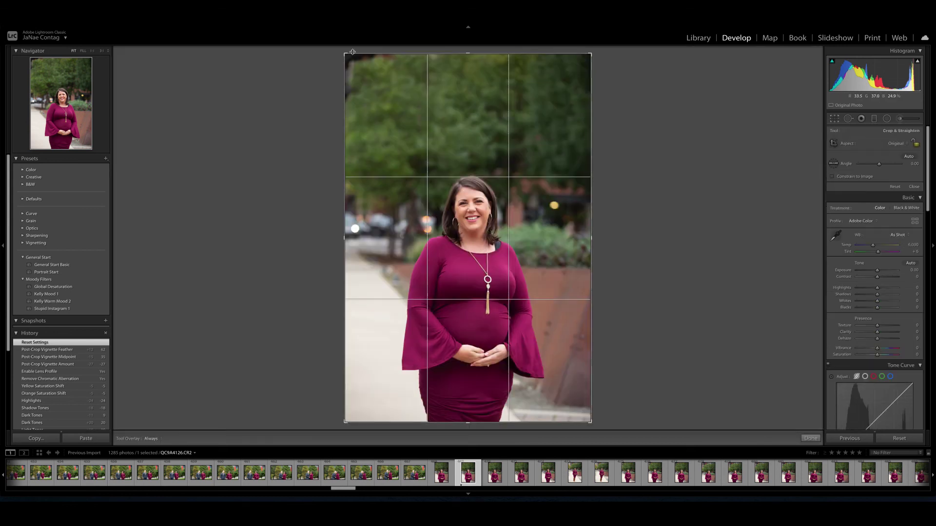
drag(345, 55, 355, 85)
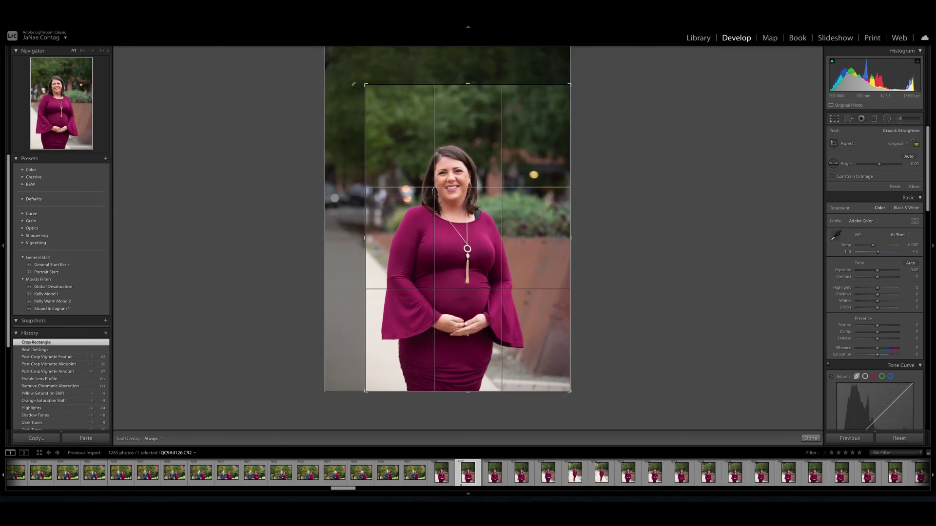
drag(465, 222, 485, 224)
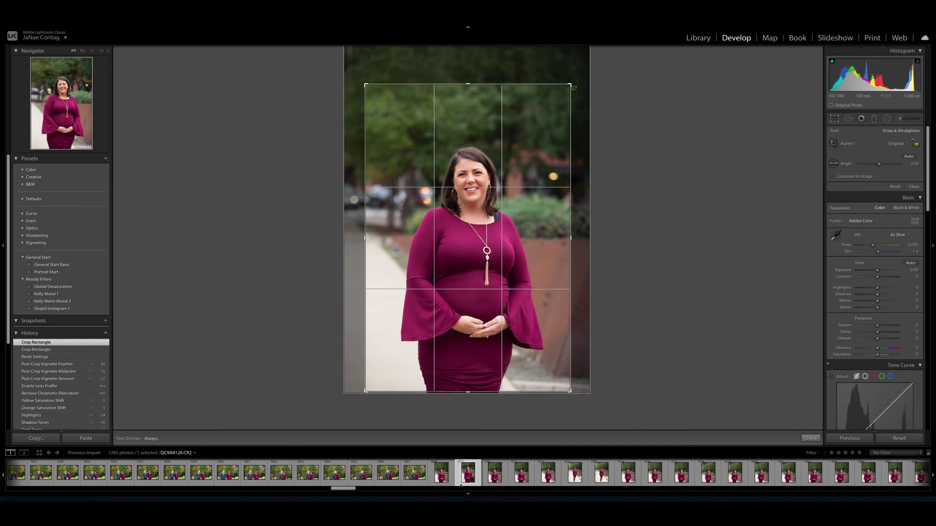
drag(570, 85, 570, 85)
drag(519, 282, 518, 282)
drag(572, 87, 575, 84)
drag(492, 226, 494, 226)
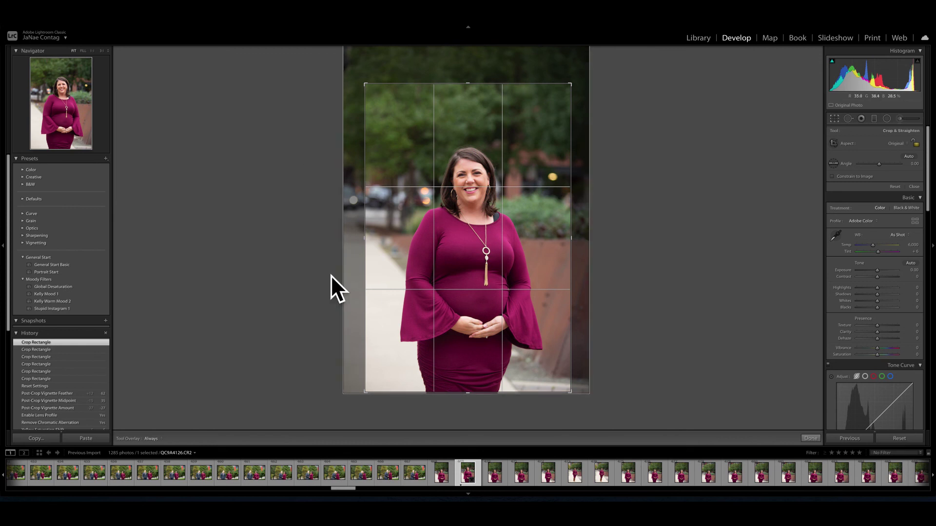
key(Return)
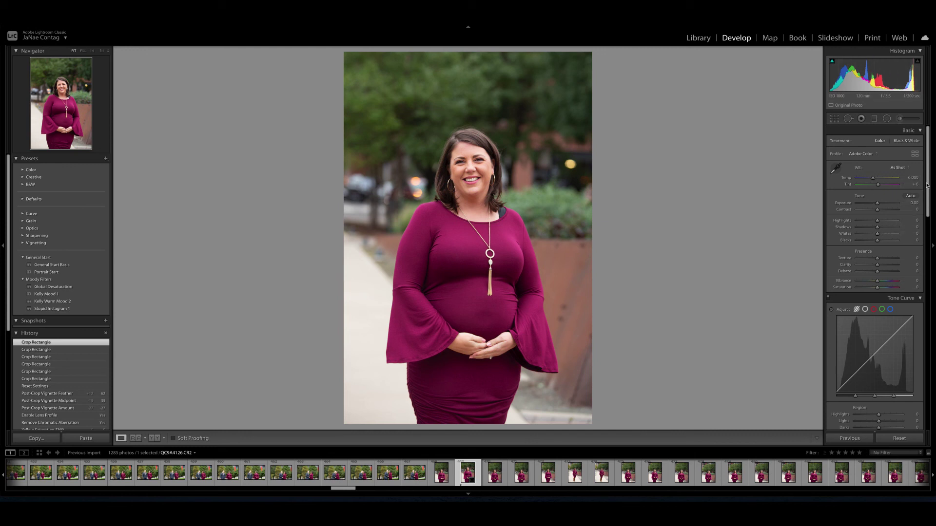
- Set the white balance by sampling the pale pavement beside the dress as neutral, and warm the temperature to 5,750
scroll(929, 172, down, 2)
scroll(928, 171, up, 2)
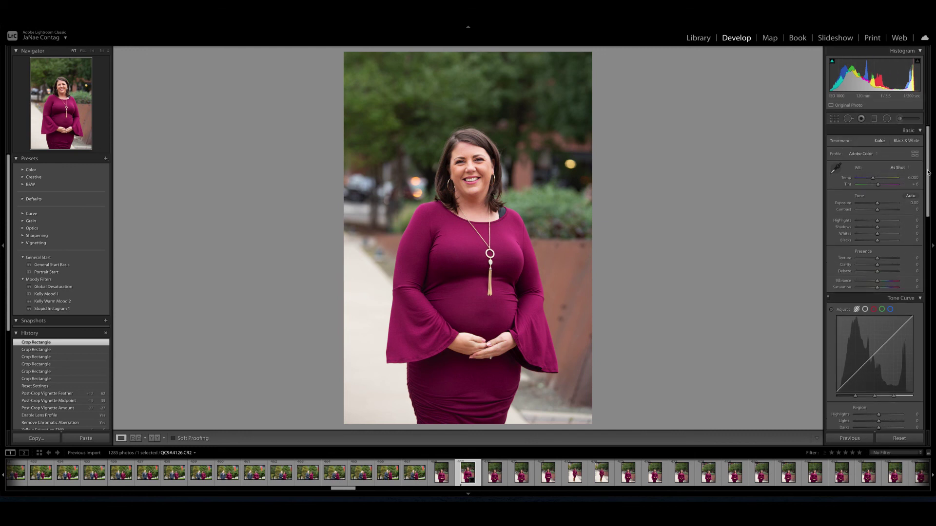
click(835, 168)
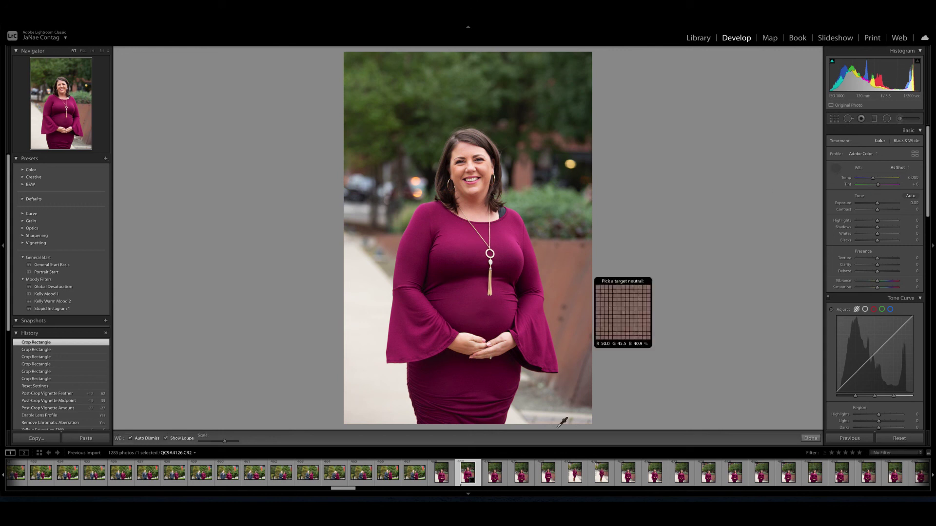
click(538, 399)
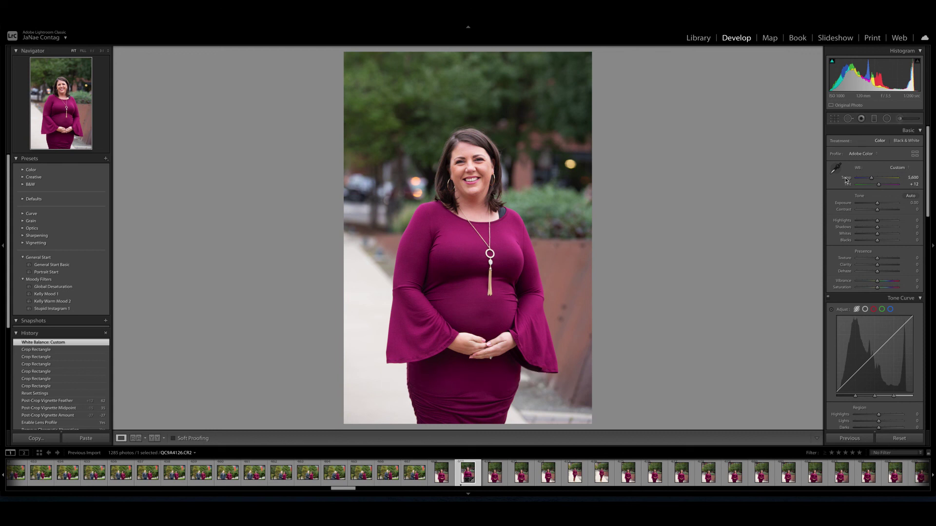
key(plus)
key(plus)
key(Up)
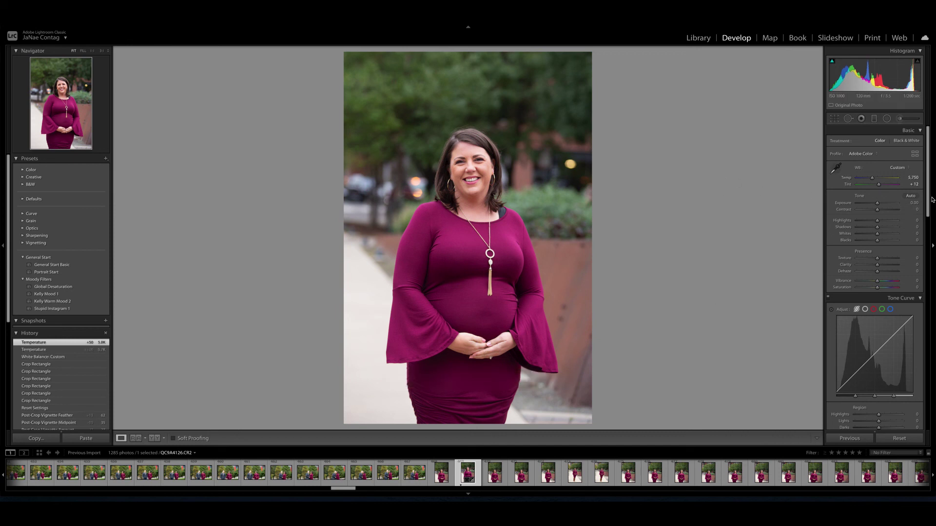
- Raise the whites to +20 and the blacks to +11, and set the contrast to +10
scroll(870, 218, down, 1)
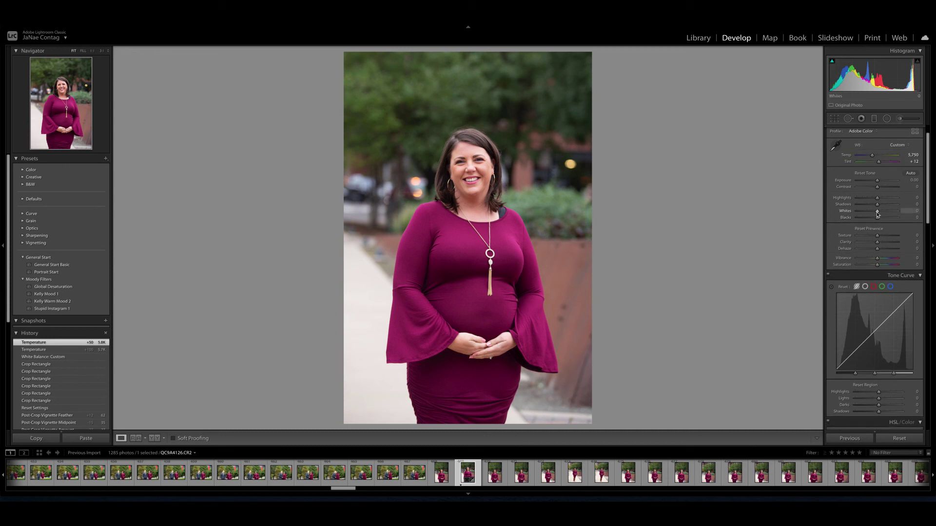
mouse_move(878, 213)
alt+mouse_down()
mouse_move(888, 215)
mouse_move(878, 224)
alt+mouse_up()
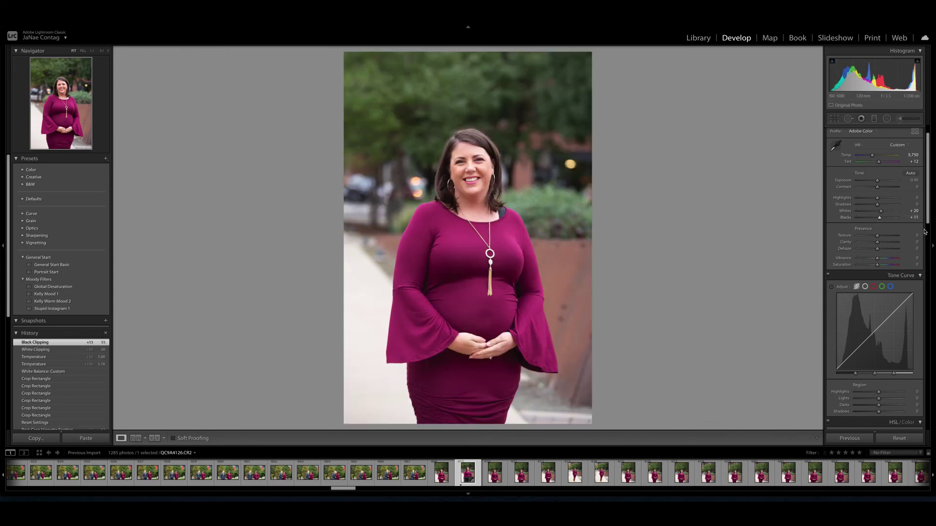
click(917, 187)
text(10)
key(Return)
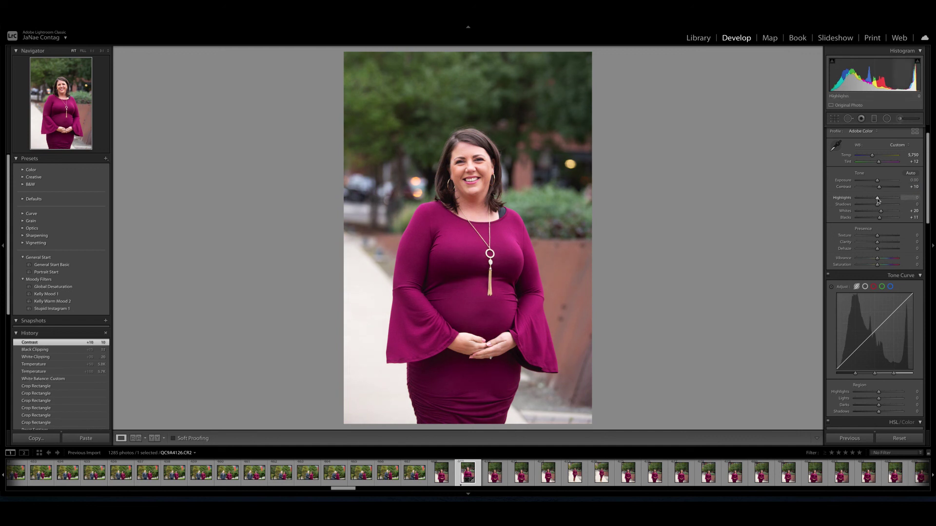
- Lower the highlights to -23 and set the clarity to -15
drag(878, 199, 873, 200)
click(908, 241)
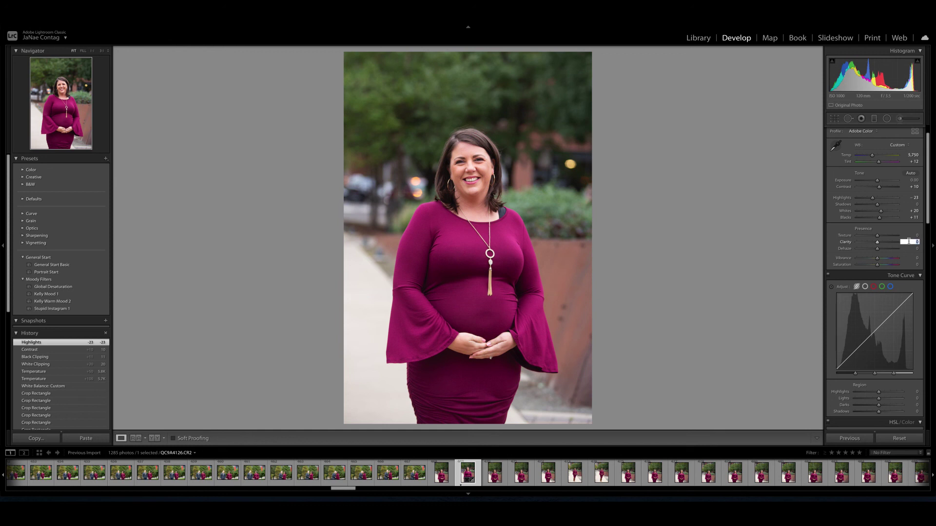
key(Return)
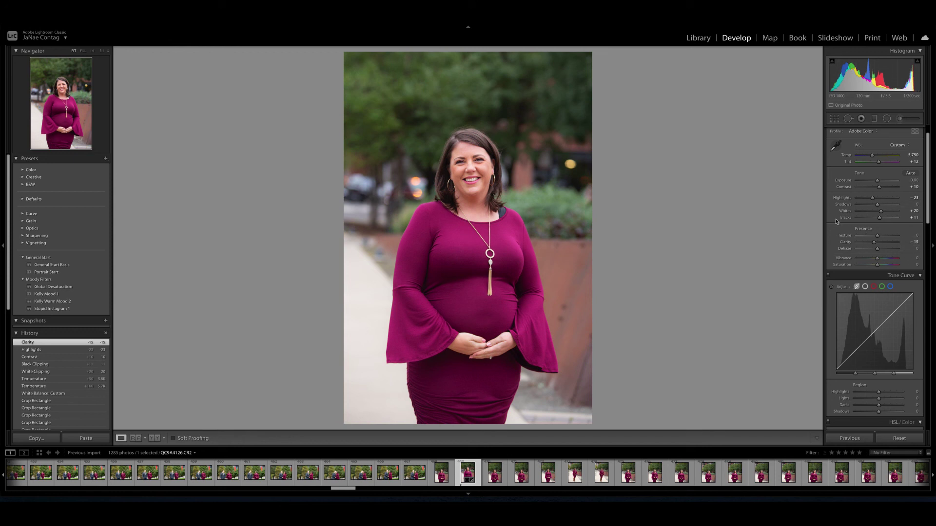
- Set the tone curve's lights to +10, darks to +15 and shadows to -20, and lower the basic highlights to -45
scroll(867, 221, down, 3)
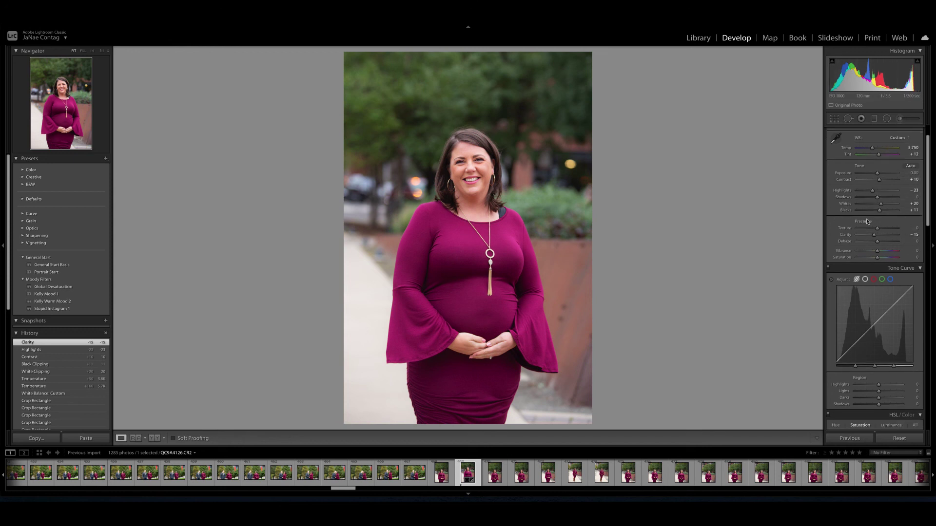
scroll(870, 230, down, 3)
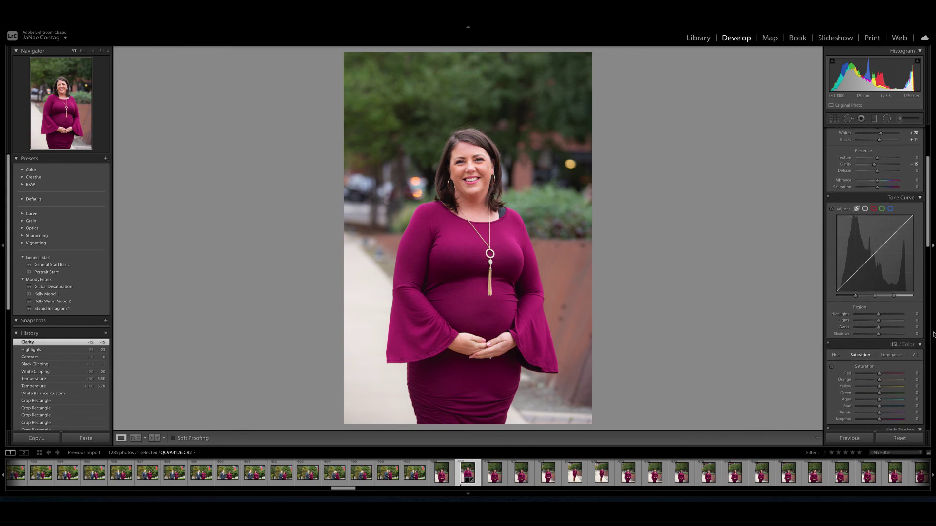
click(919, 321)
text(10)
key(Return)
click(918, 327)
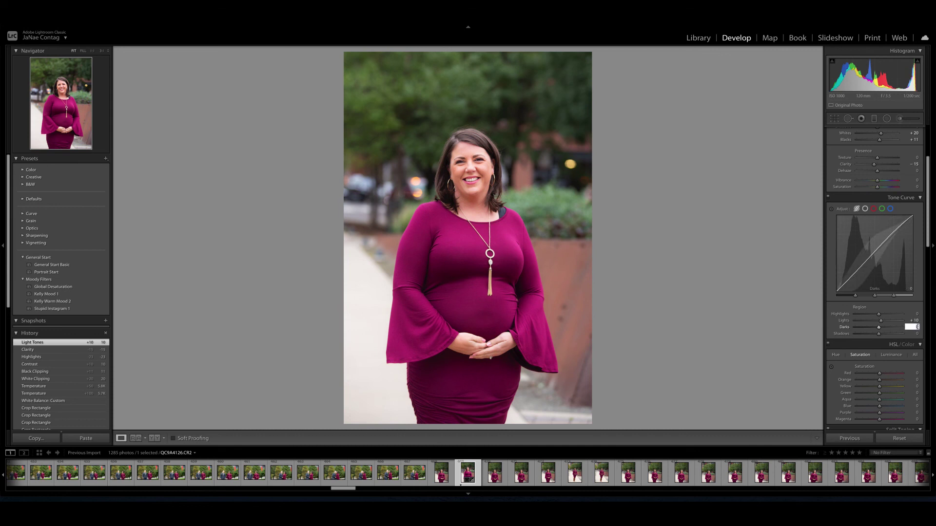
text(15)
key(Return)
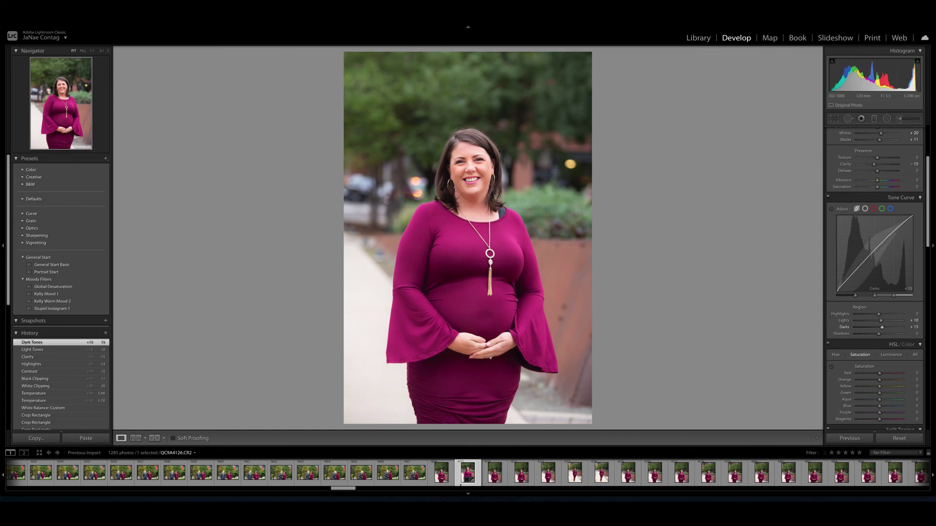
drag(880, 334, 874, 335)
scroll(865, 190, up, 5)
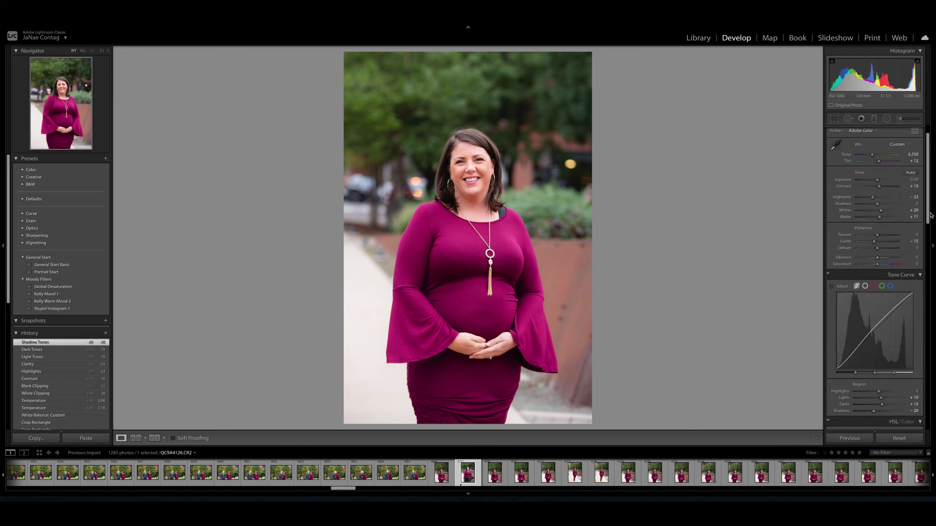
drag(873, 220, 868, 221)
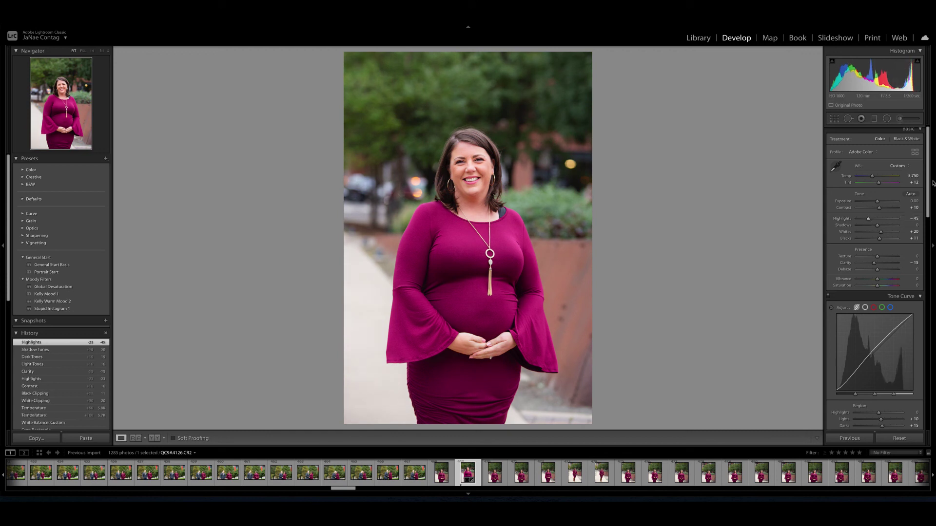
- Set the sharpening amount to 50, and enable chromatic aberration removal and lens profile corrections
drag(929, 186, 928, 328)
click(916, 213)
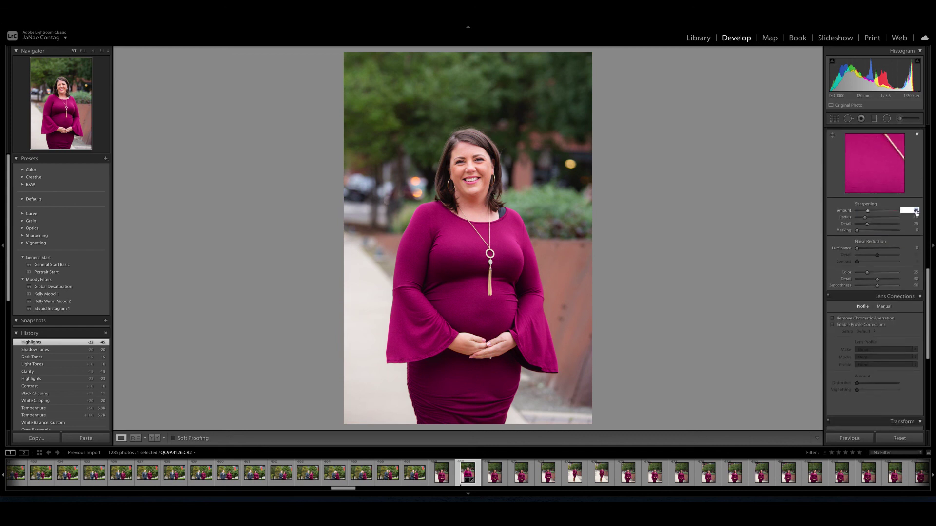
text(50)
key(Return)
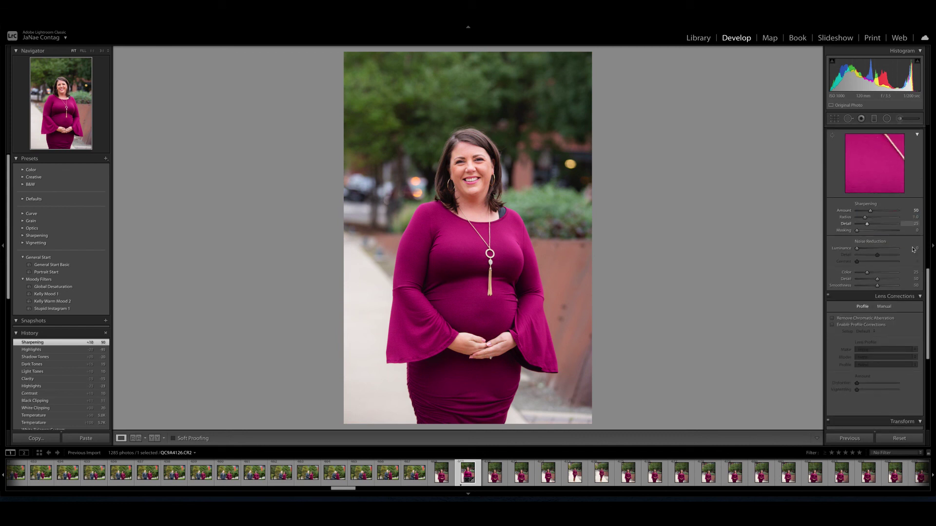
click(884, 319)
click(888, 325)
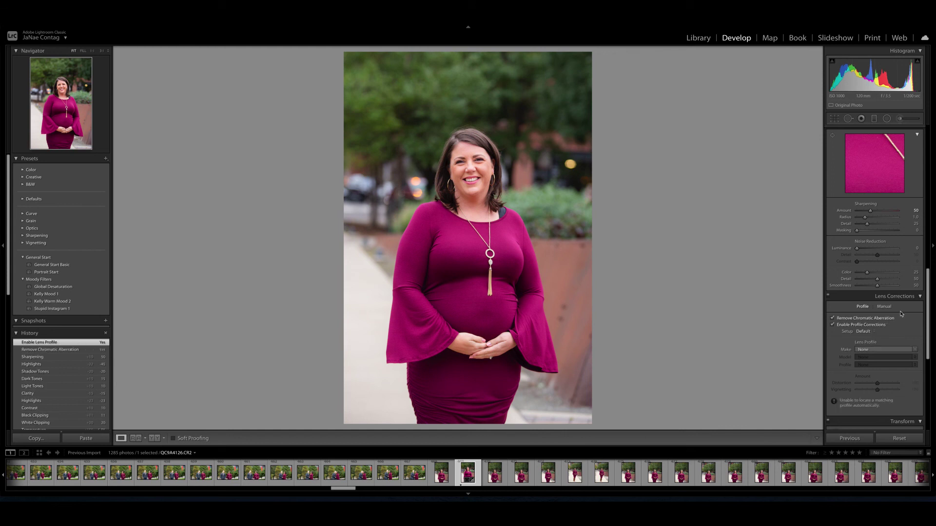
- Darken the photo's edges with a post-crop vignette of amount -24 and midpoint 17
drag(929, 275, 930, 328)
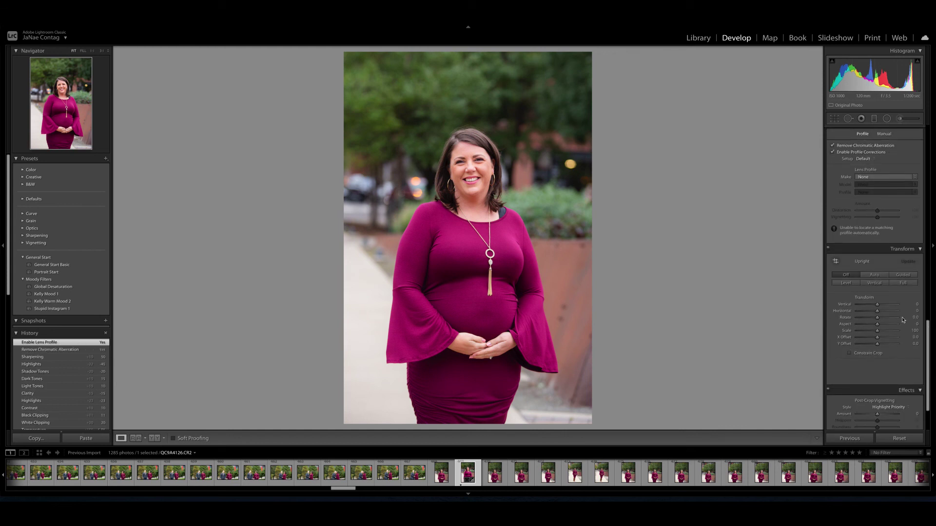
drag(931, 332, 930, 365)
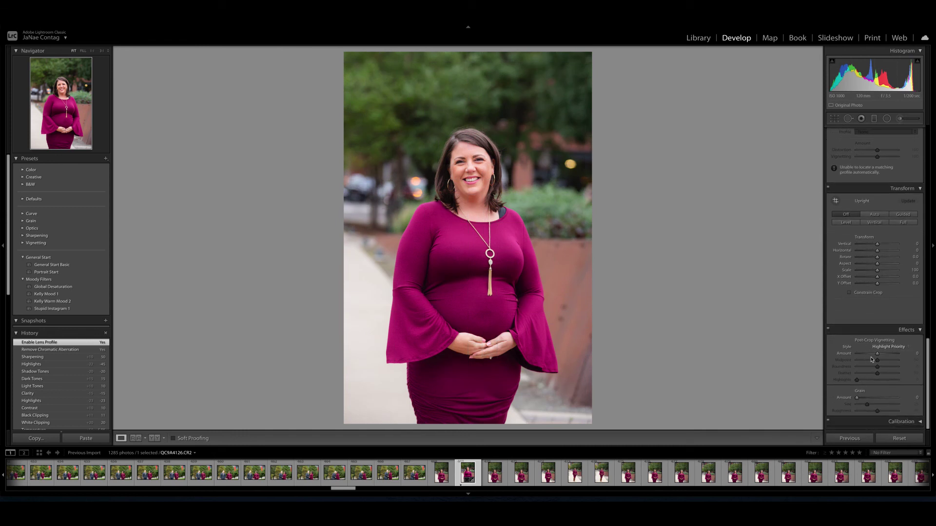
drag(878, 356, 865, 366)
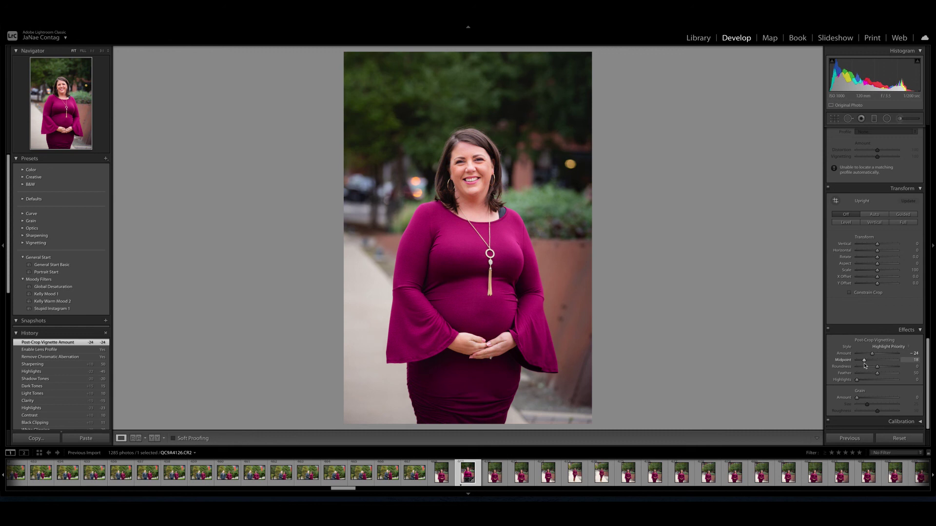
drag(865, 366, 865, 365)
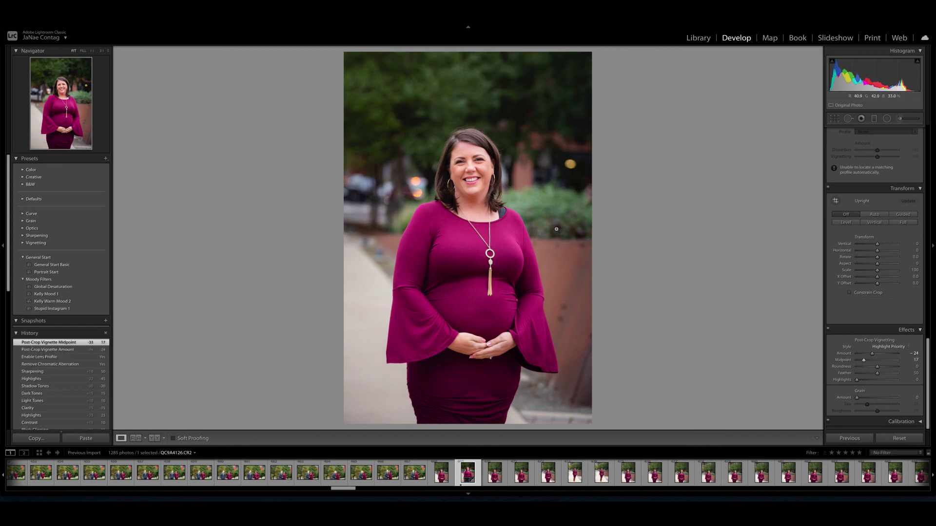
- Compare the portrait before and after the edits side by side, and examine the woman's face up close
click(154, 438)
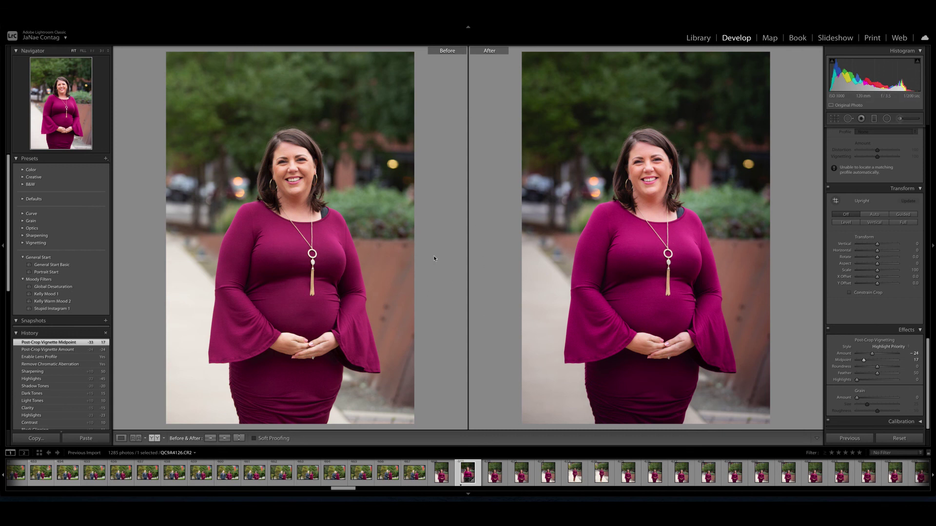
click(121, 438)
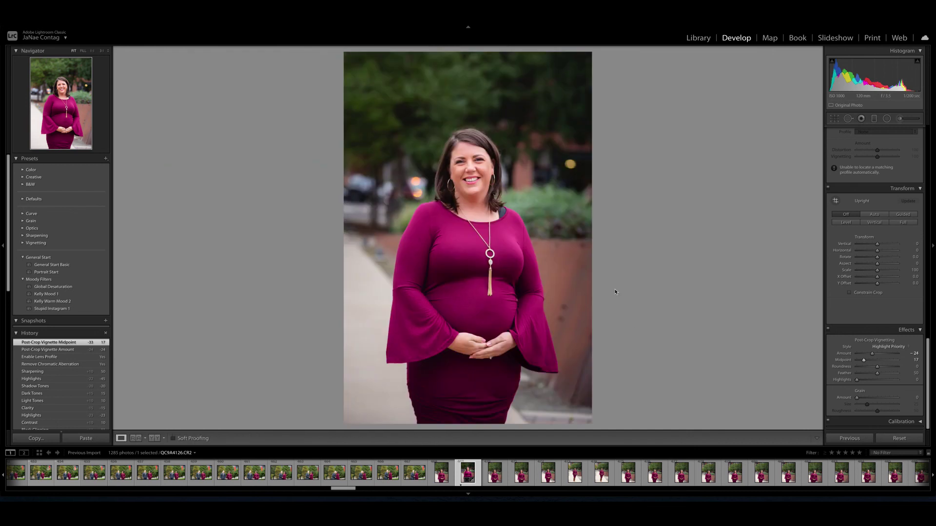
scroll(911, 341, up, 10)
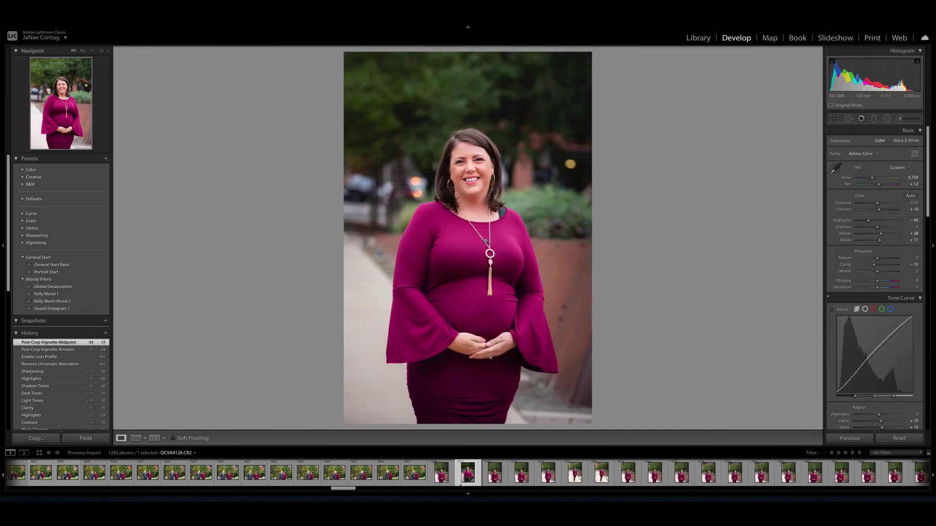
click(470, 161)
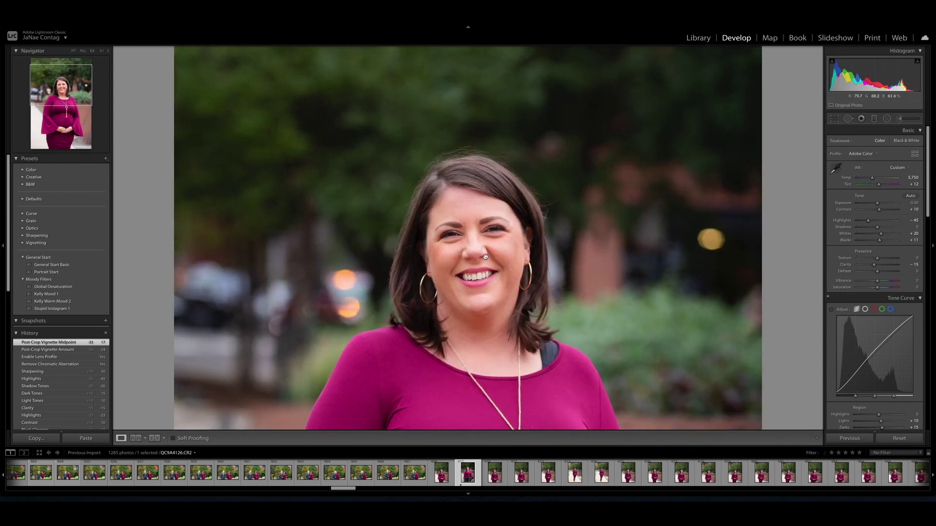
drag(455, 293, 538, 301)
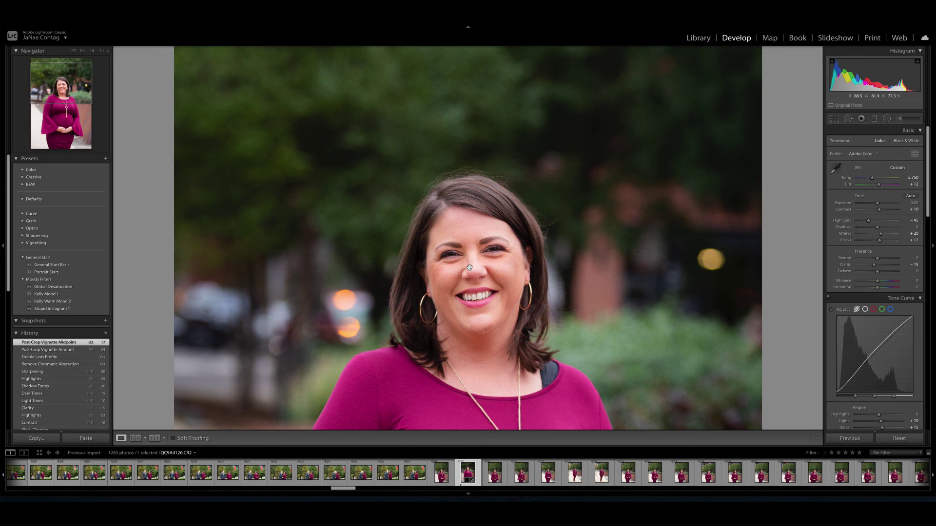
click(429, 272)
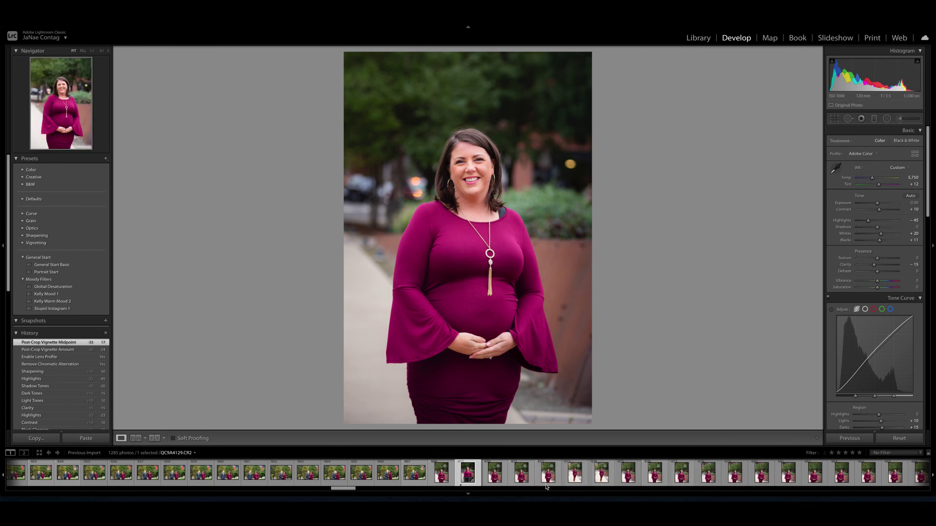
- Look through the next three unedited portraits of the woman in the maroon dress
click(494, 480)
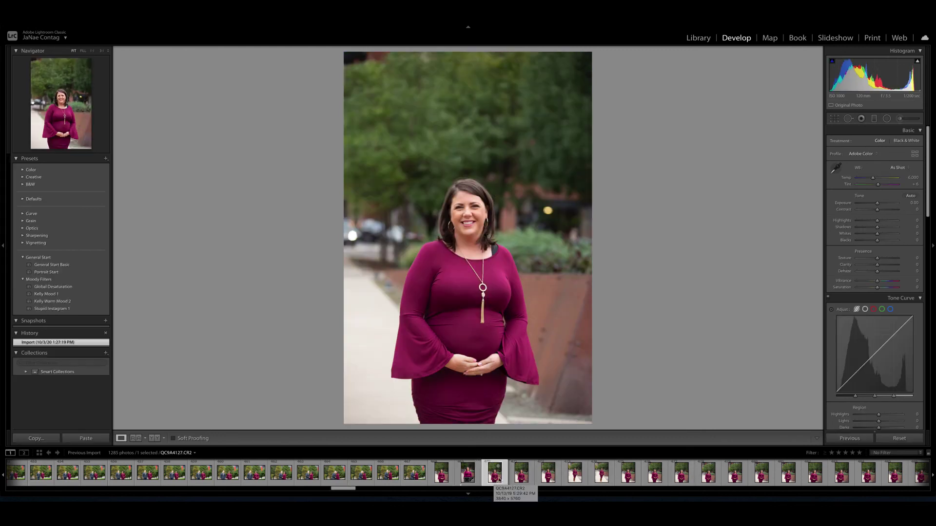
click(522, 477)
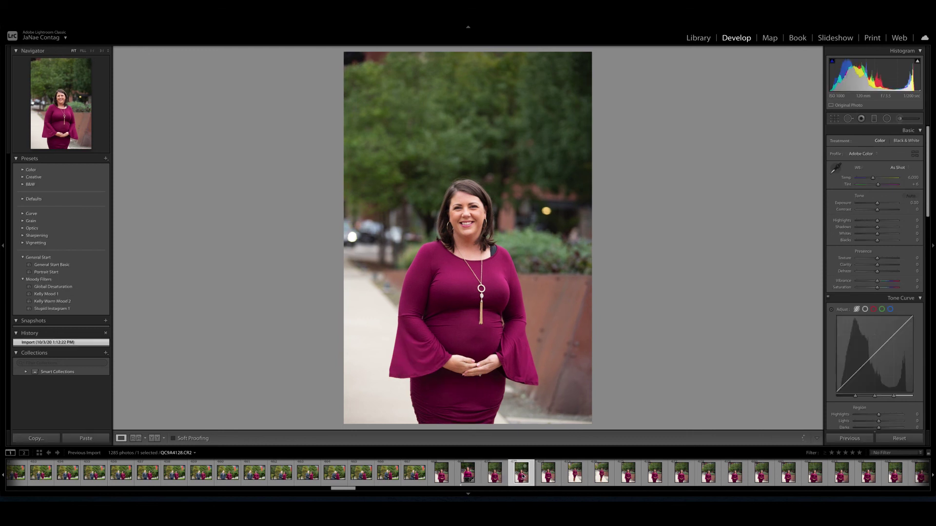
click(554, 477)
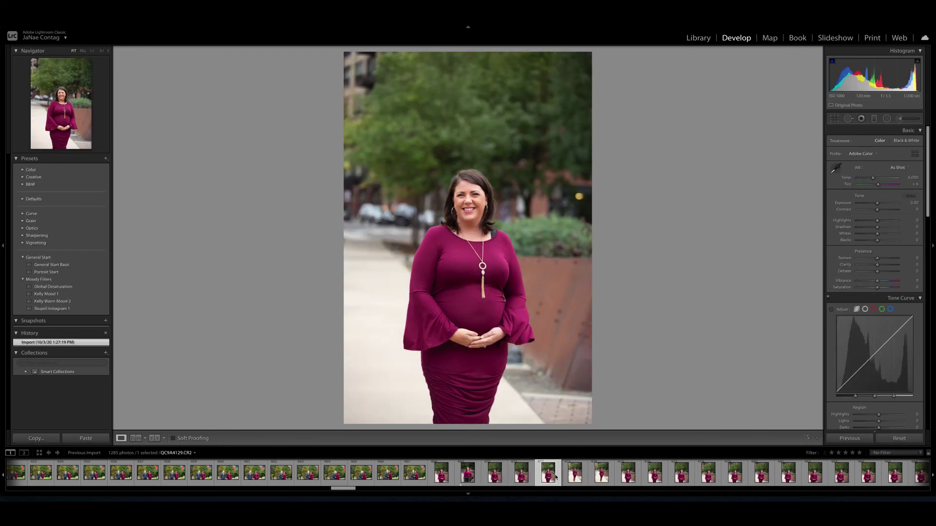
- Synchronize the edited portrait's white balance, tone, clarity, sharpening, color and lens corrections to the next three portraits, and recheck the sync options
click(469, 477)
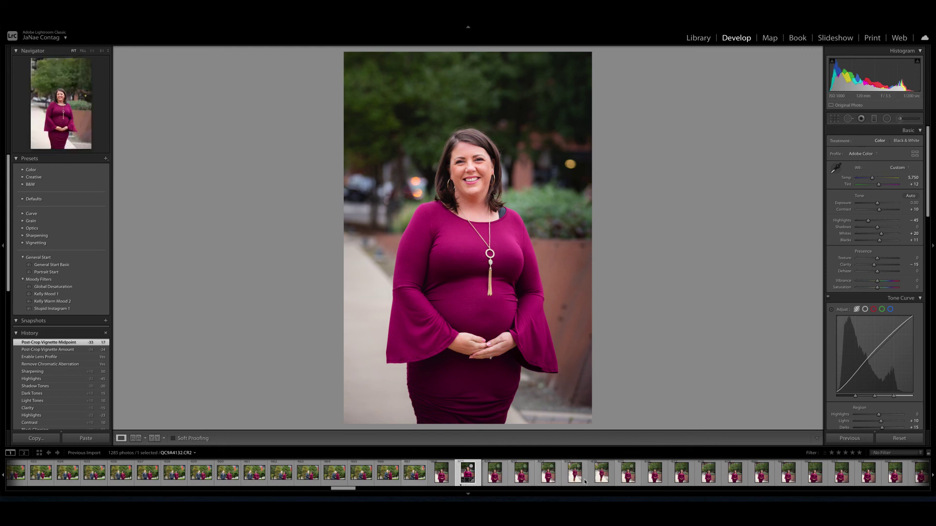
shift+click(549, 479)
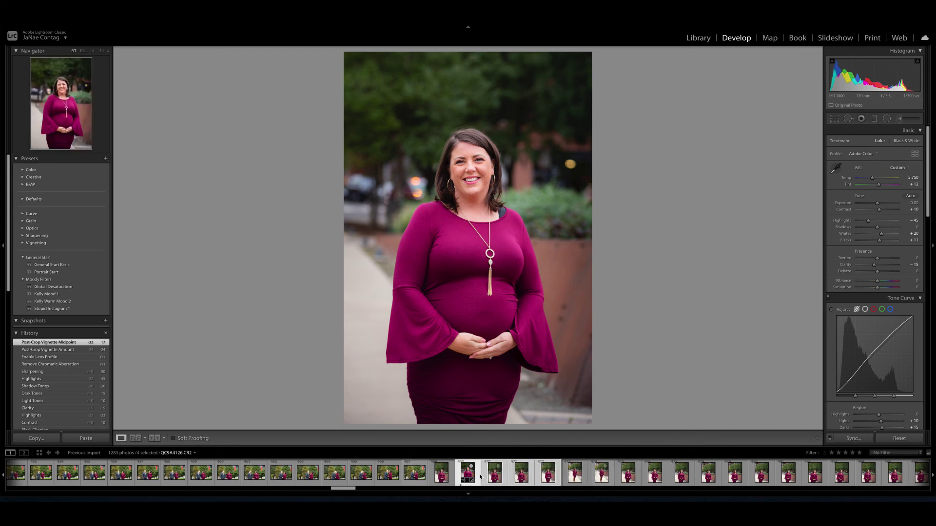
click(853, 439)
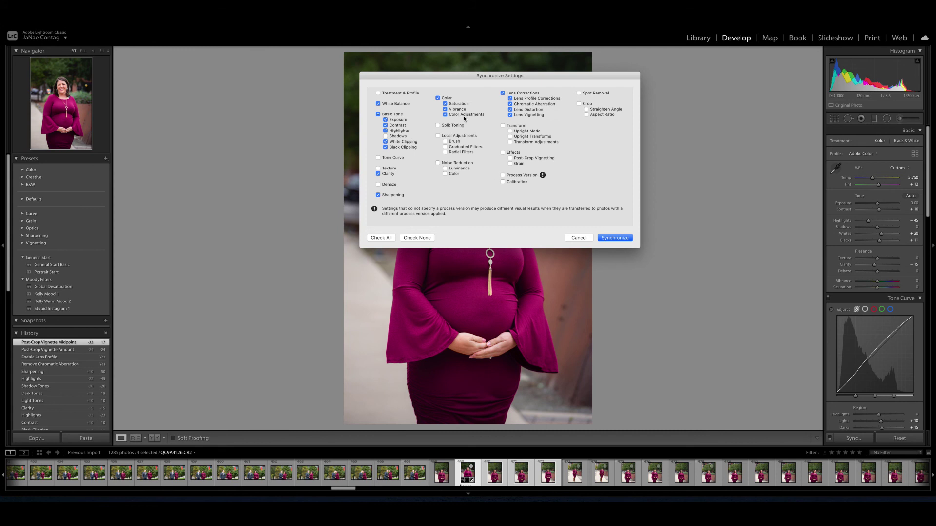
click(606, 237)
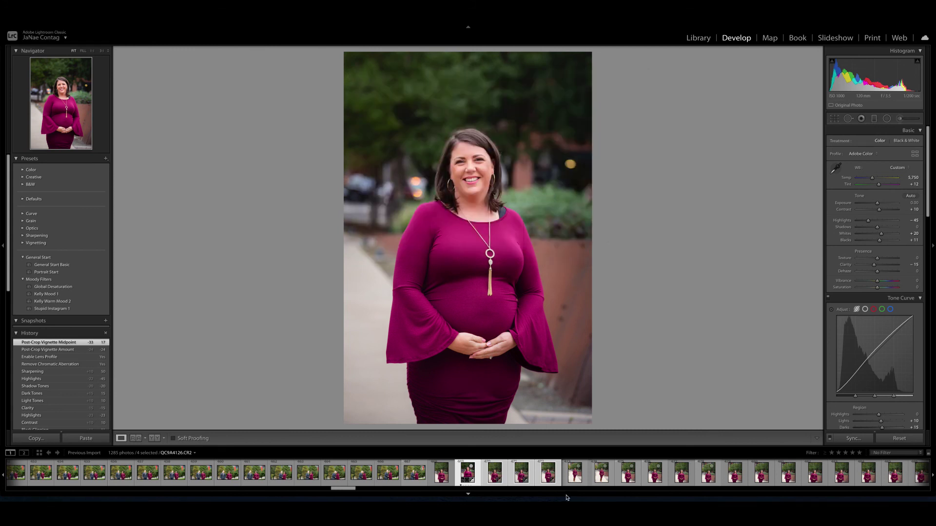
click(853, 439)
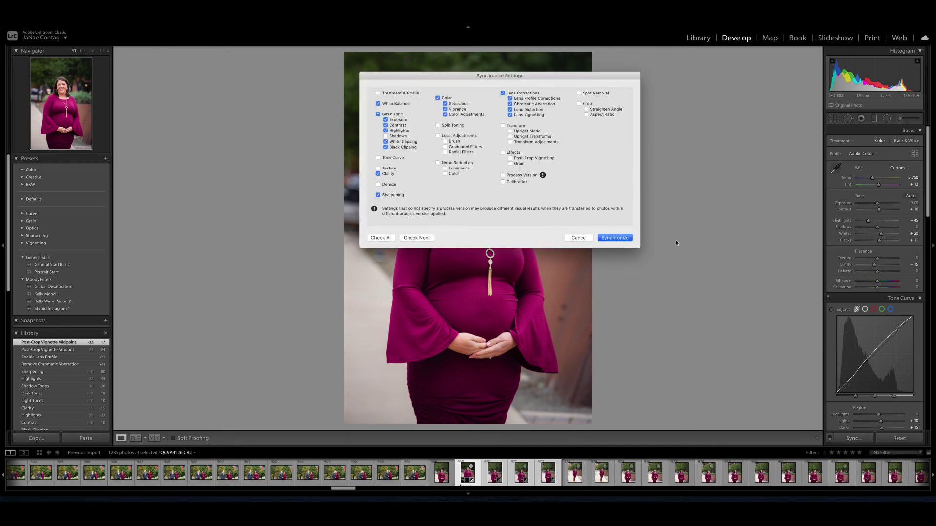
click(579, 238)
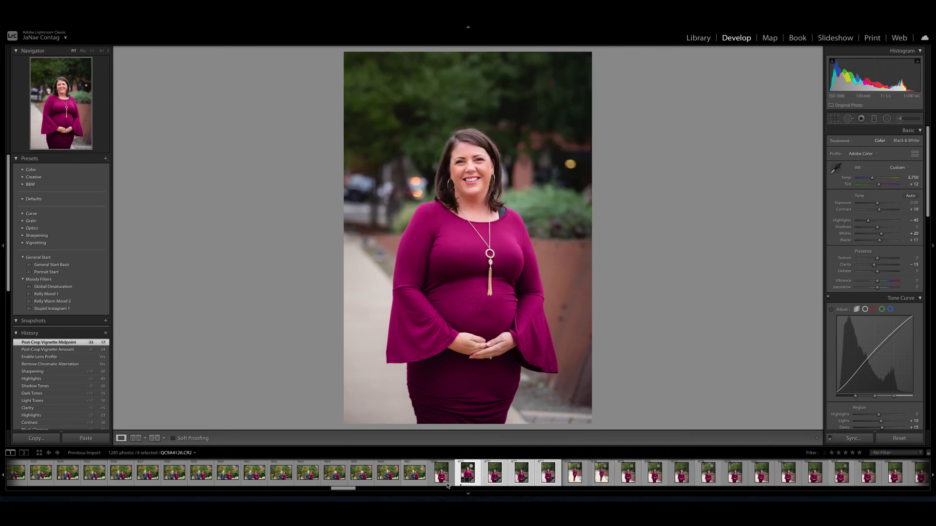
- Crop the second maroon-dress portrait tighter around the woman, keeping the original aspect ratio and centering her in the frame
click(494, 475)
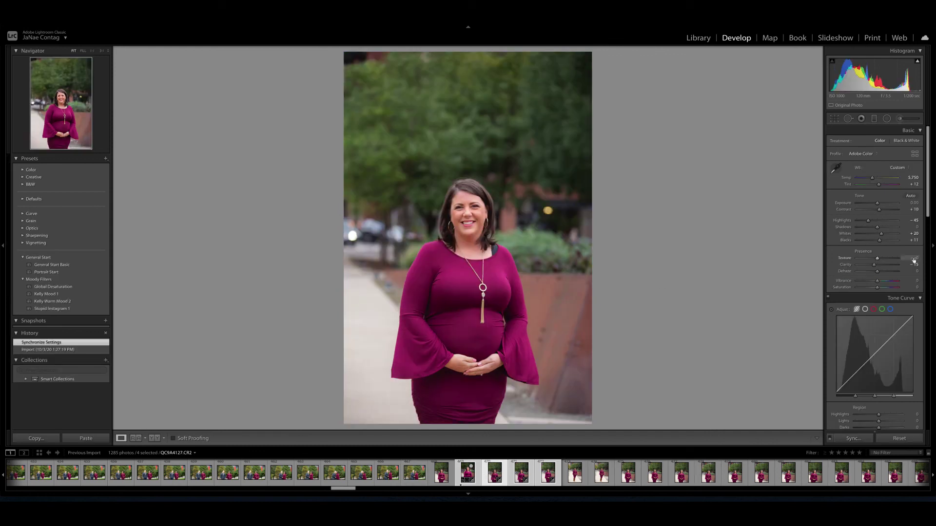
key(r)
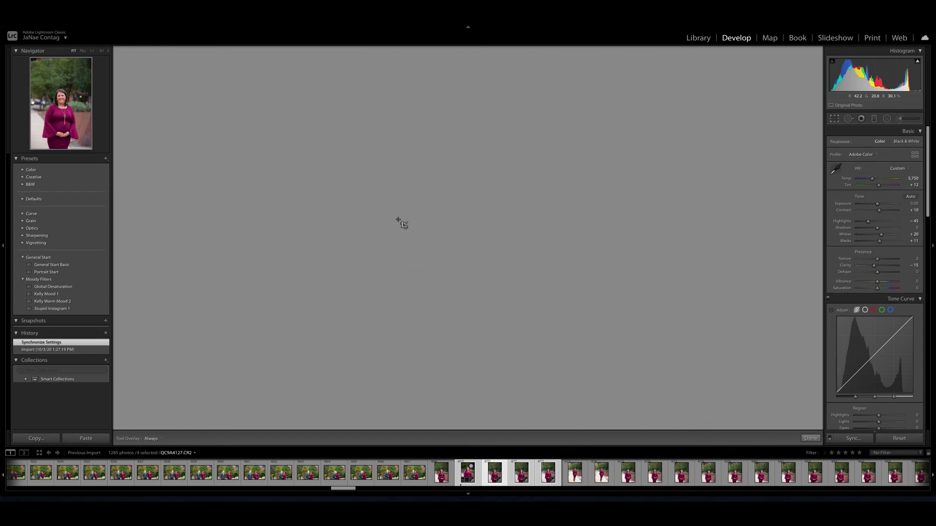
drag(345, 56, 383, 110)
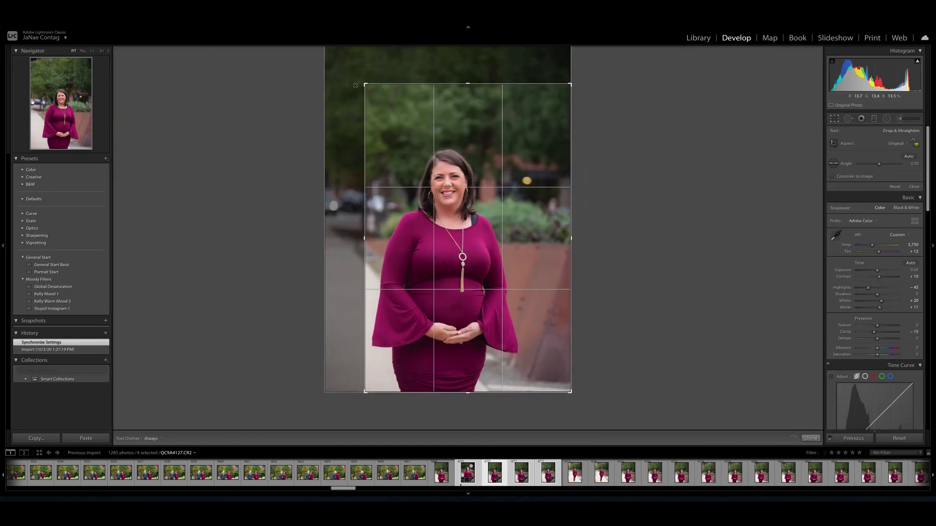
drag(481, 250, 498, 247)
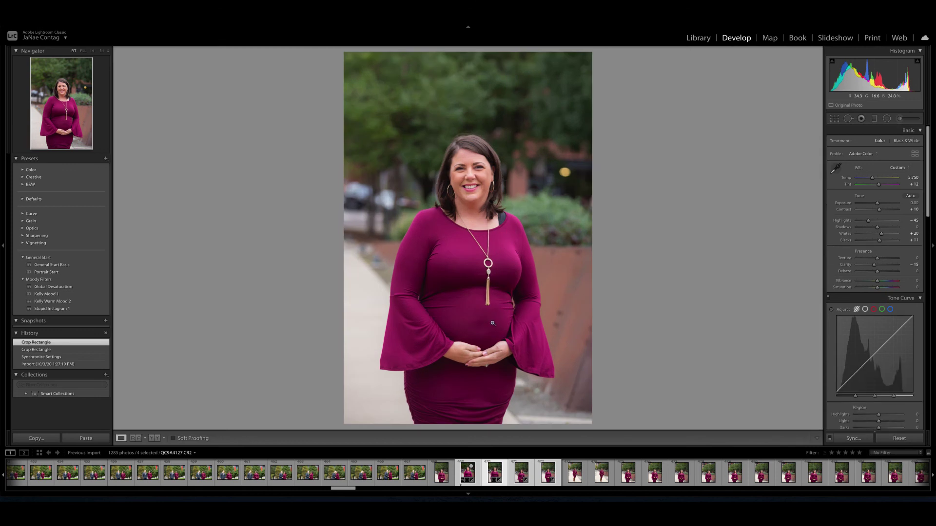
- Rate the synced portraits of the woman in the maroon dress one star
click(516, 476)
click(516, 477)
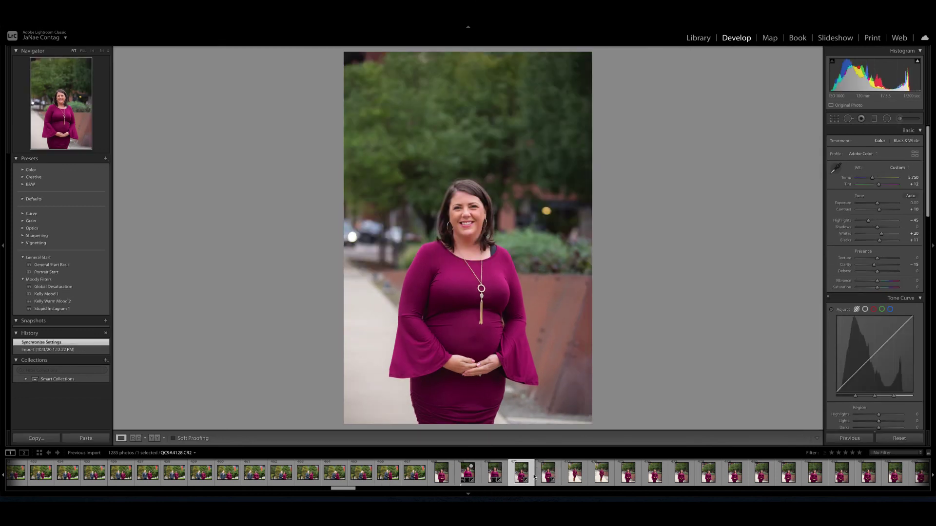
click(494, 476)
key(1)
key(1)
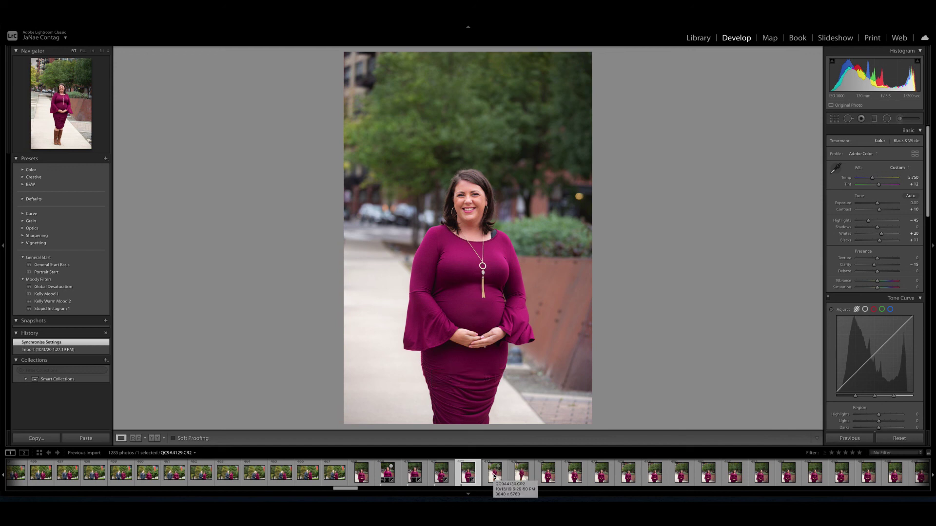
- Compare the last synced portrait before and after the edits, both full frame and side by side
key(backslash)
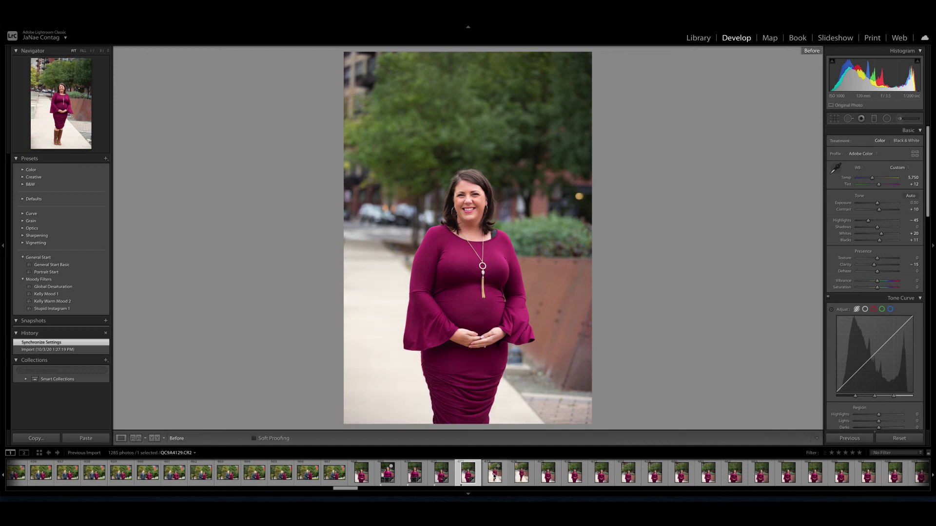
key(backslash)
key(backslash)
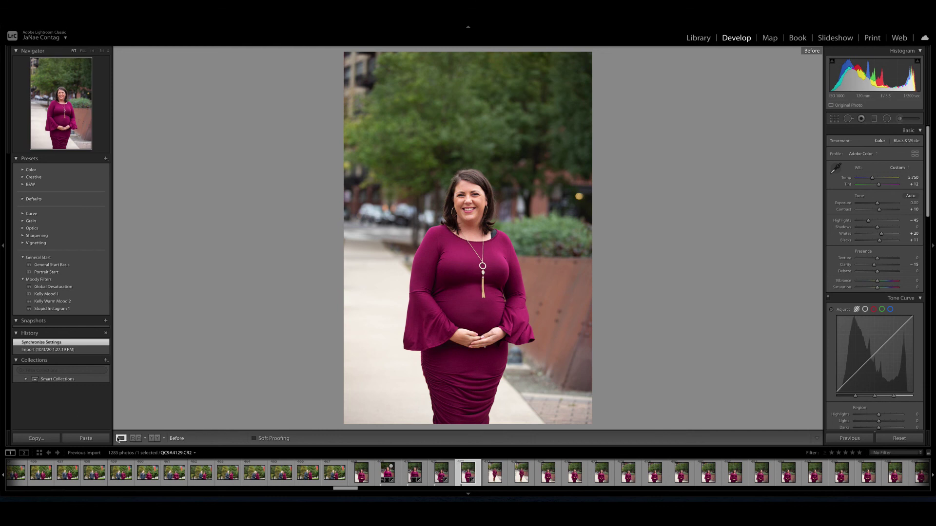
click(152, 438)
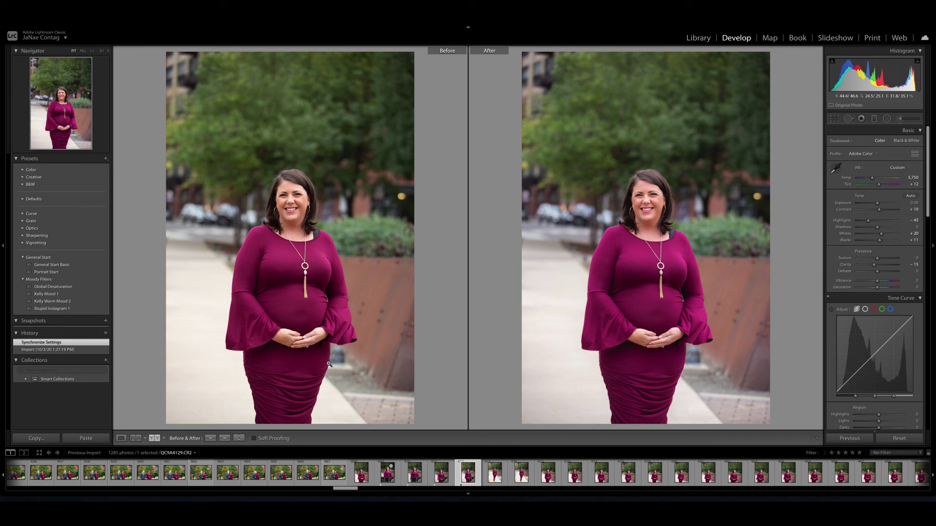
click(121, 438)
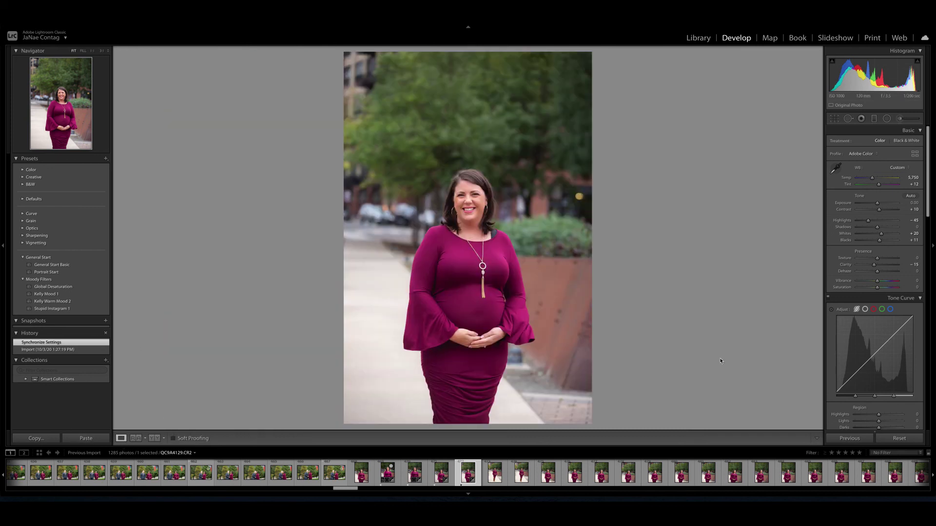
- Filter the photos to those rated one star, select them all, and make the first edited portrait the active photo
click(387, 475)
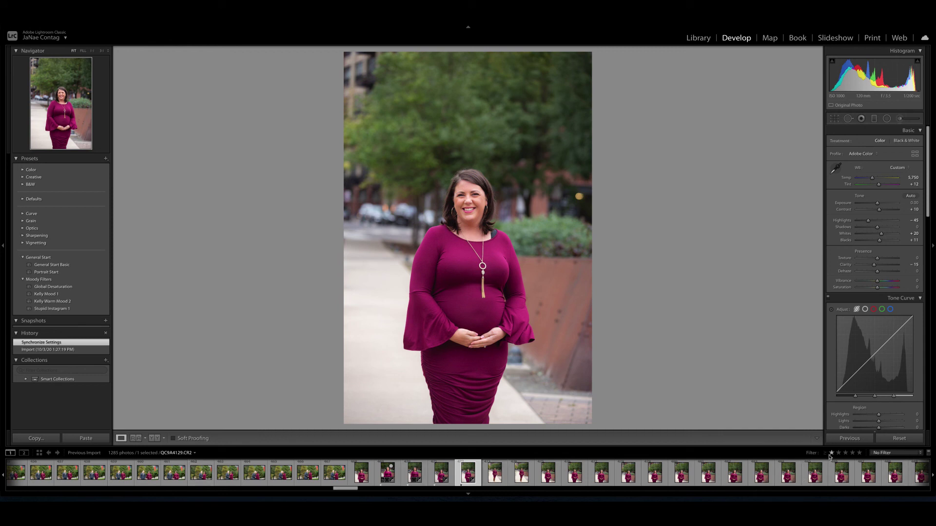
click(831, 454)
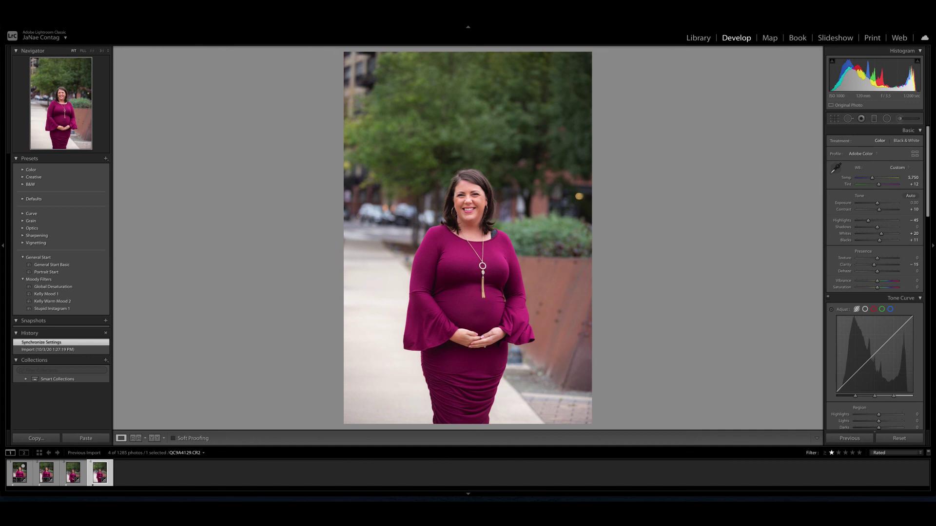
key(ctrl+a)
click(71, 479)
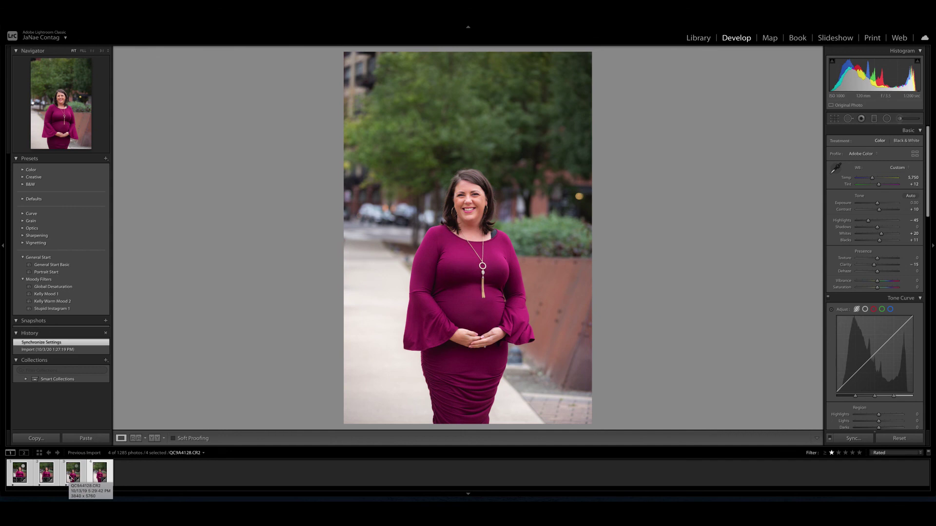
click(20, 476)
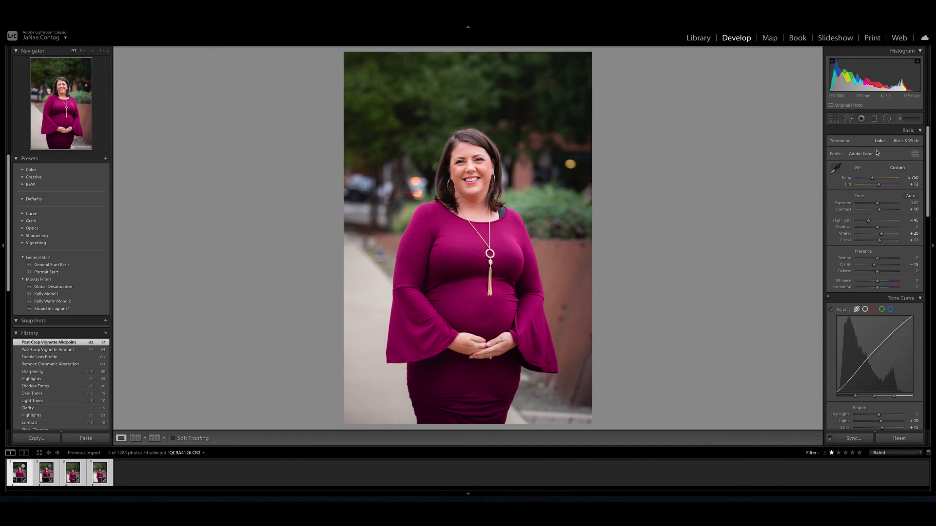
- Review the Adjustment Brush's available effect presets on the first portrait, and leave the brush without painting
key(k)
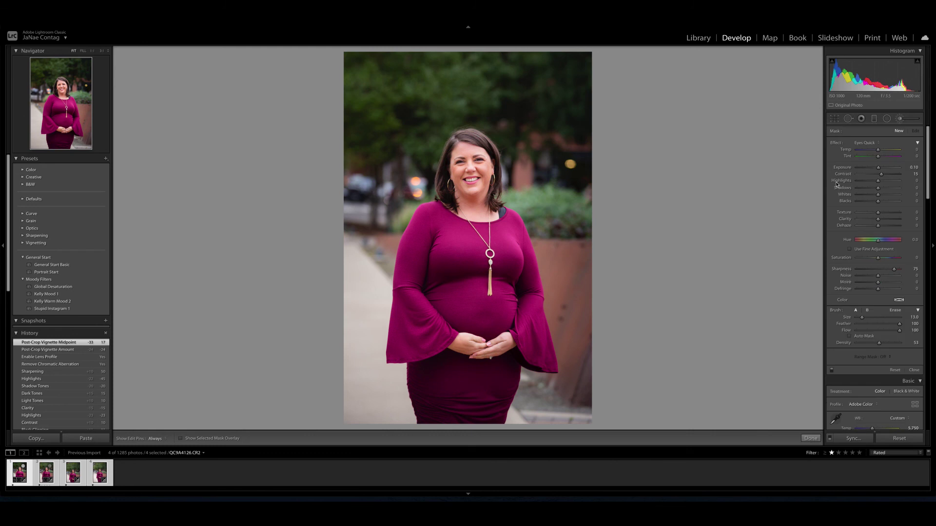
click(861, 143)
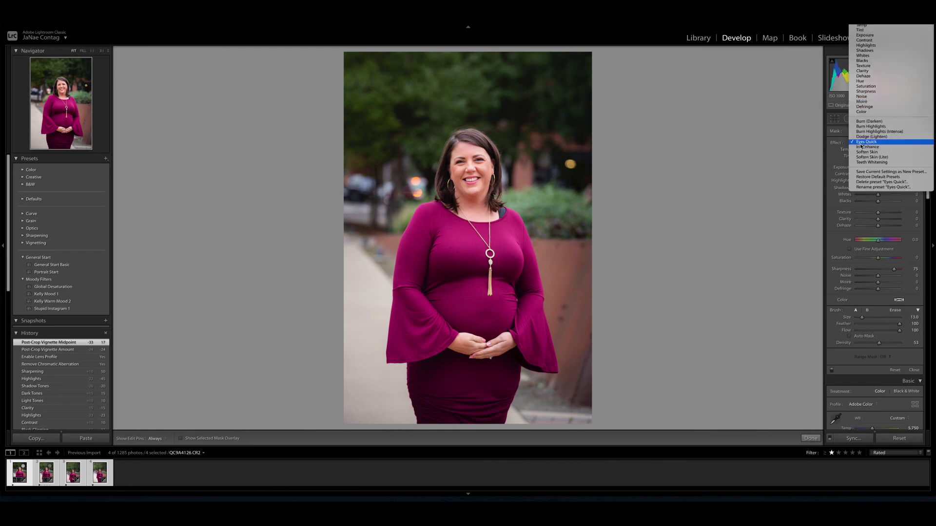
click(824, 154)
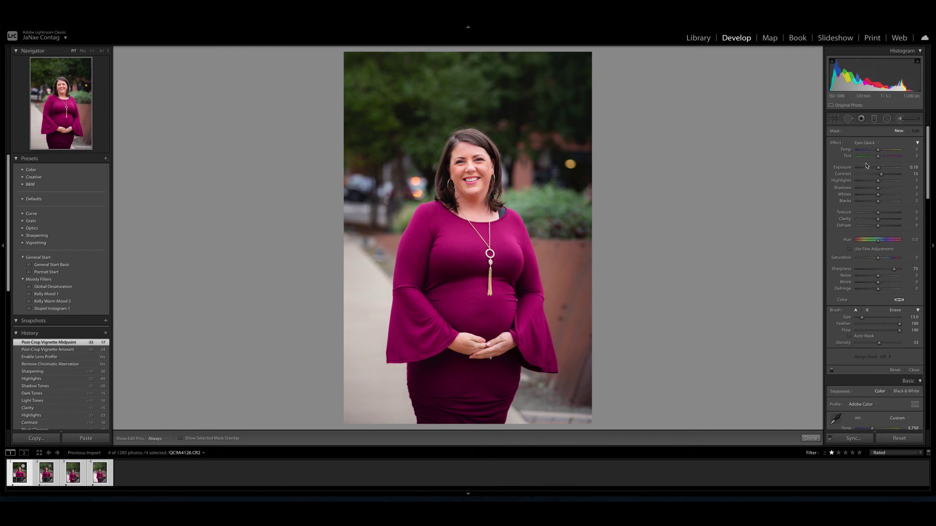
key(k)
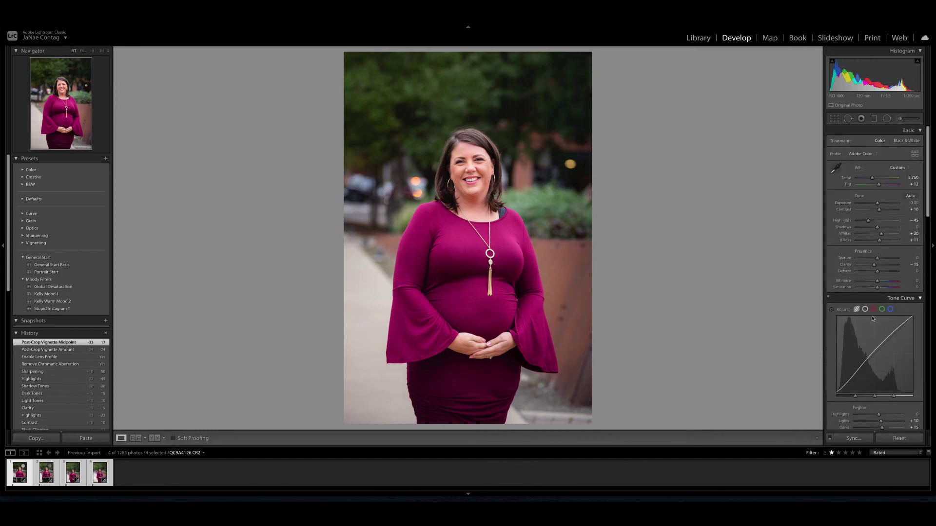